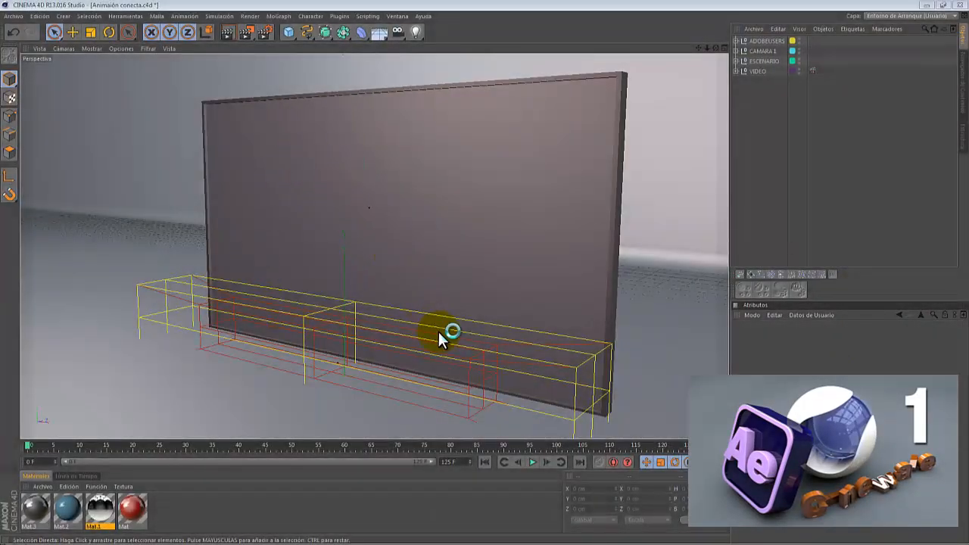
- Play the scene animation, then switch to the media player and play the final composition video
{"action": "left_click", "coordinate": [533, 462]}
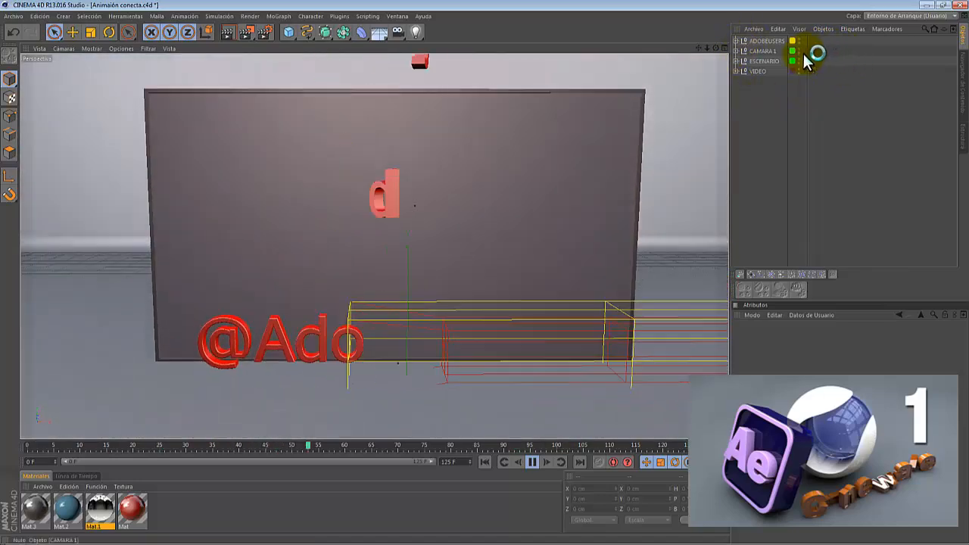
{"action": "key", "text": "alt+Tab"}
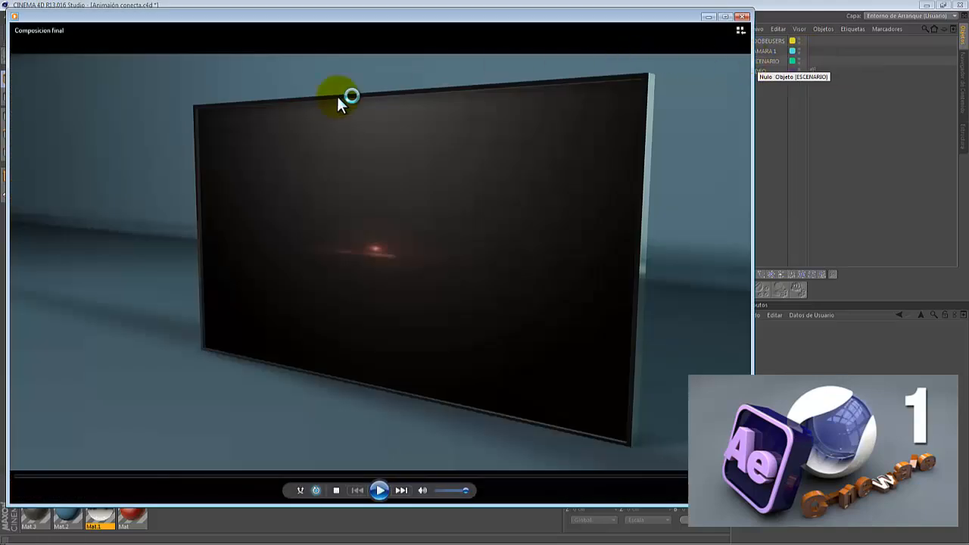
{"action": "left_click", "coordinate": [380, 490]}
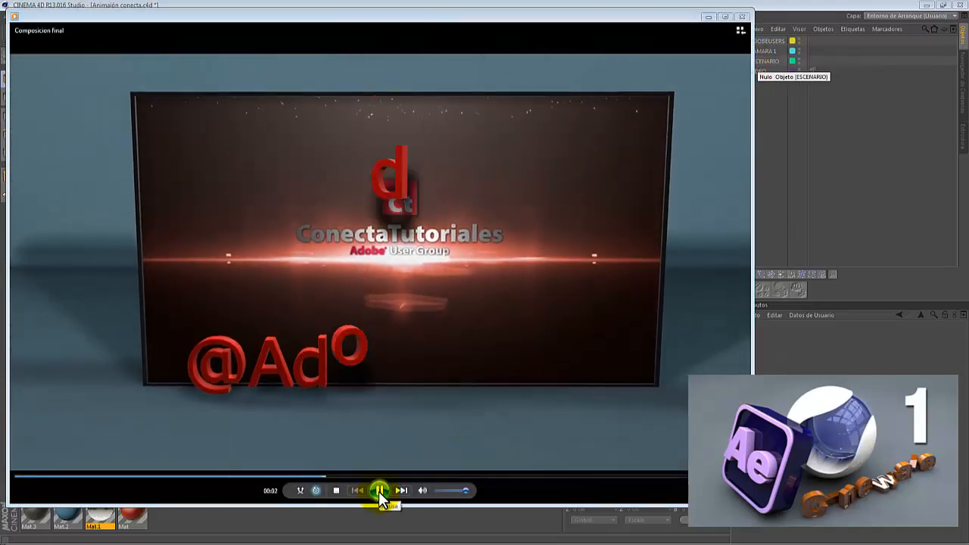
{"action": "left_click", "coordinate": [379, 491]}
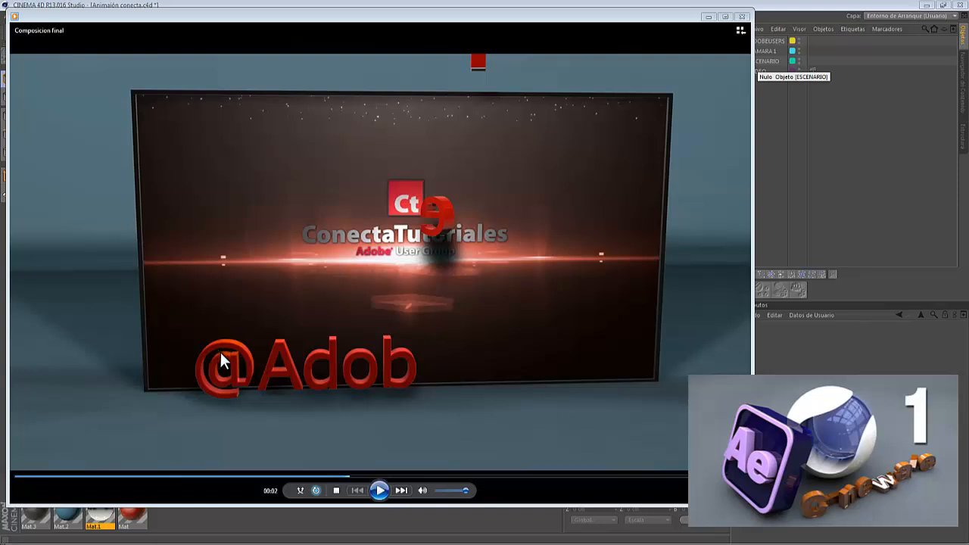
{"action": "left_click", "coordinate": [380, 491]}
{"action": "left_click", "coordinate": [380, 491]}
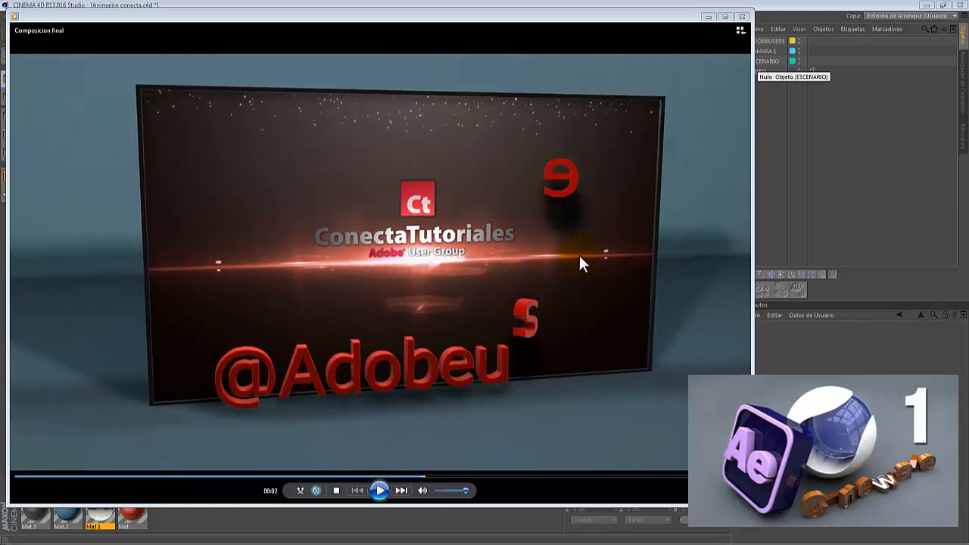
{"action": "left_click", "coordinate": [384, 487]}
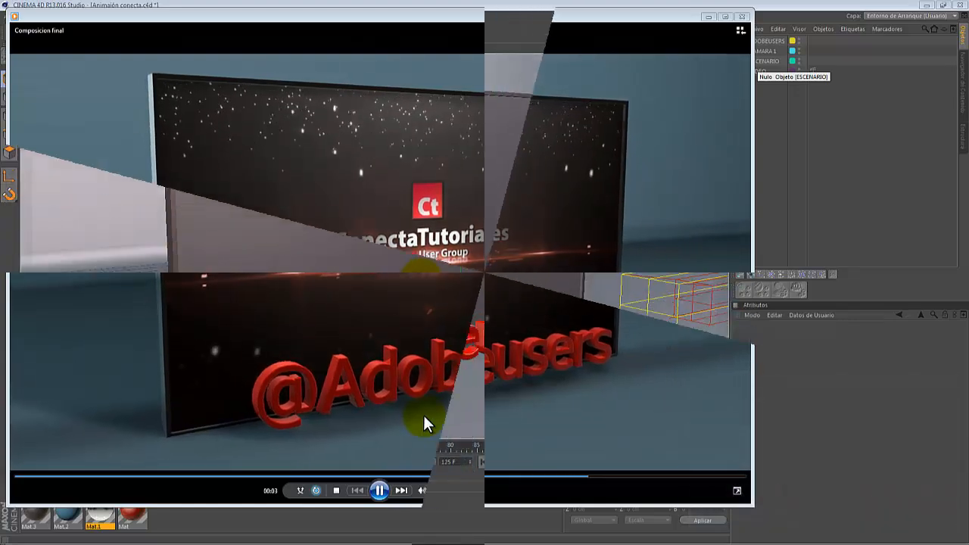
- Open the Escenario project file from the After Effects library folder
{"action": "left_click", "coordinate": [15, 16]}
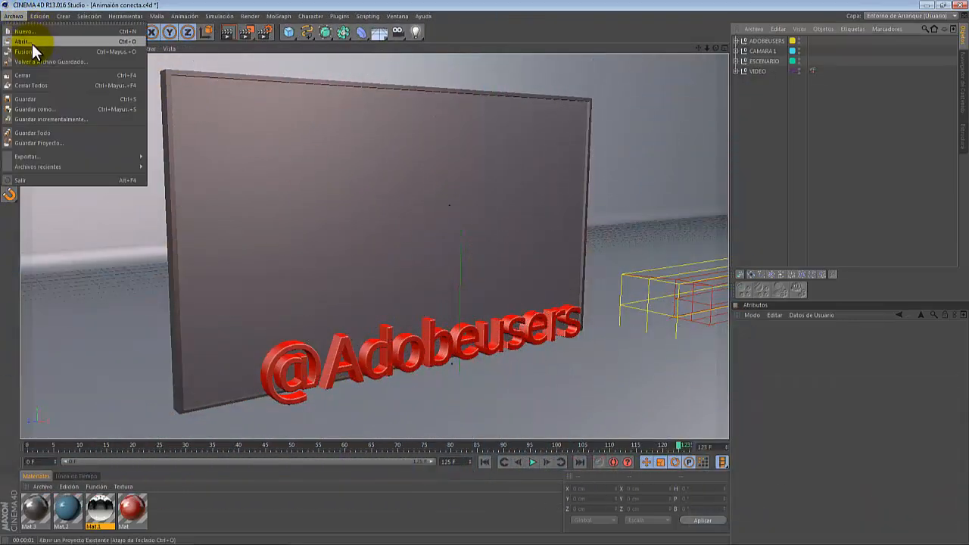
{"action": "left_click", "coordinate": [32, 41]}
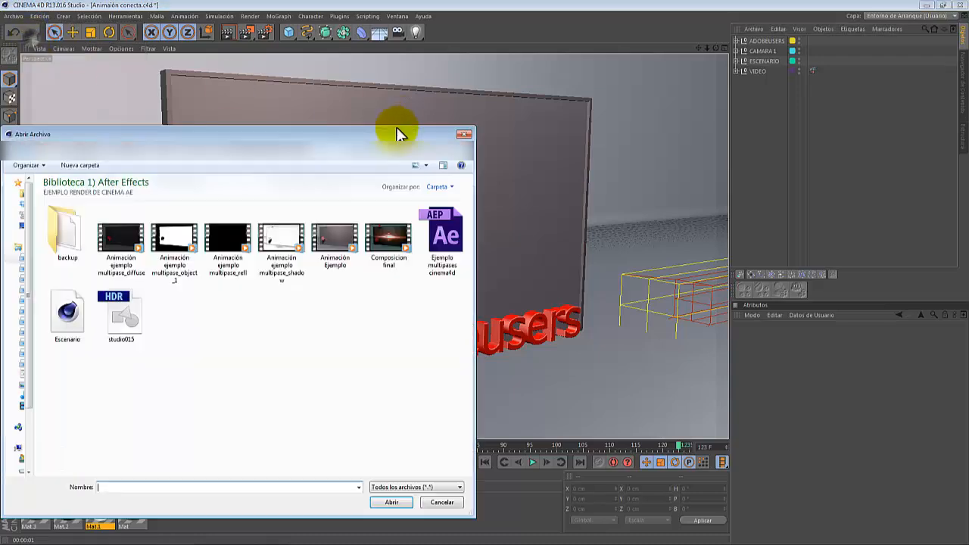
{"action": "left_click", "coordinate": [67, 310]}
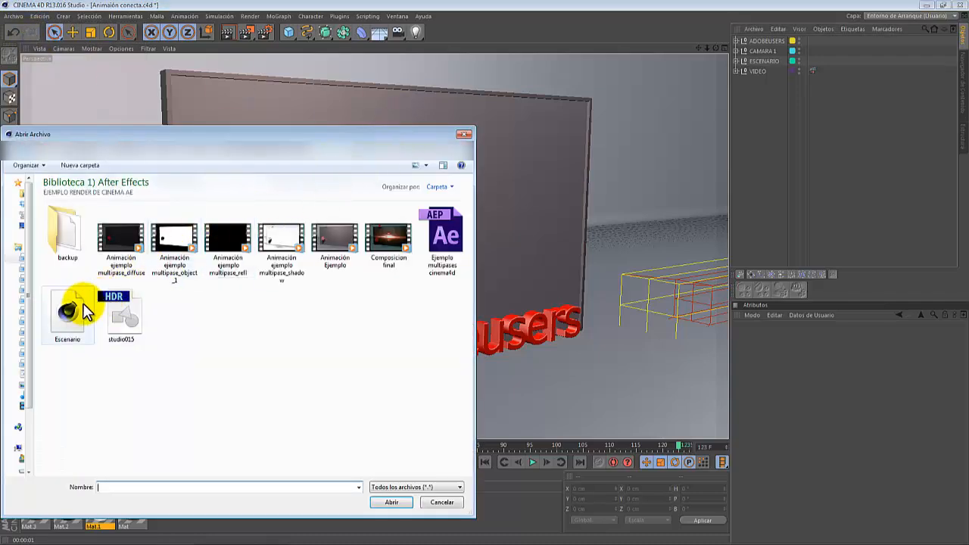
{"action": "left_click", "coordinate": [390, 503]}
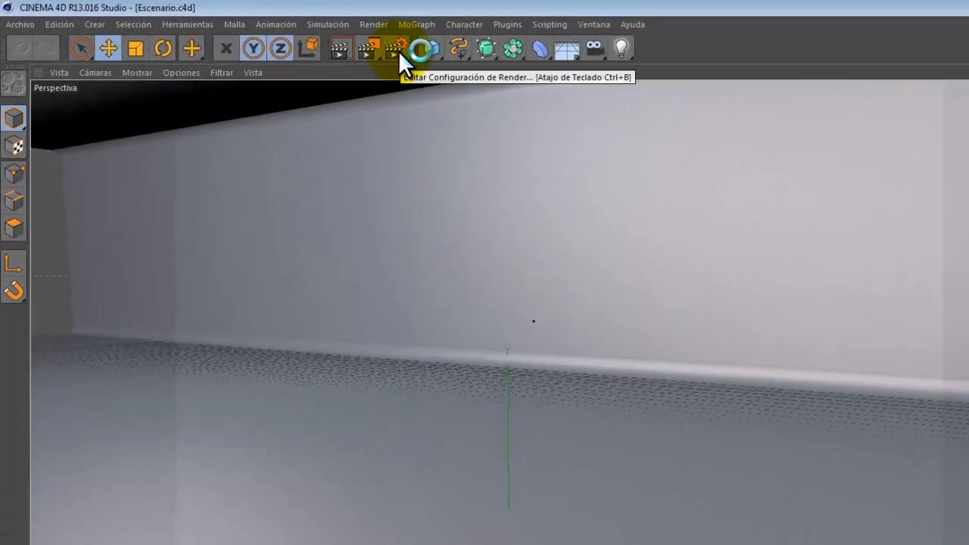
- Set the render output preset to Película/Video HDV/HDTV 720 25 and close the render settings
{"action": "left_click", "coordinate": [399, 51]}
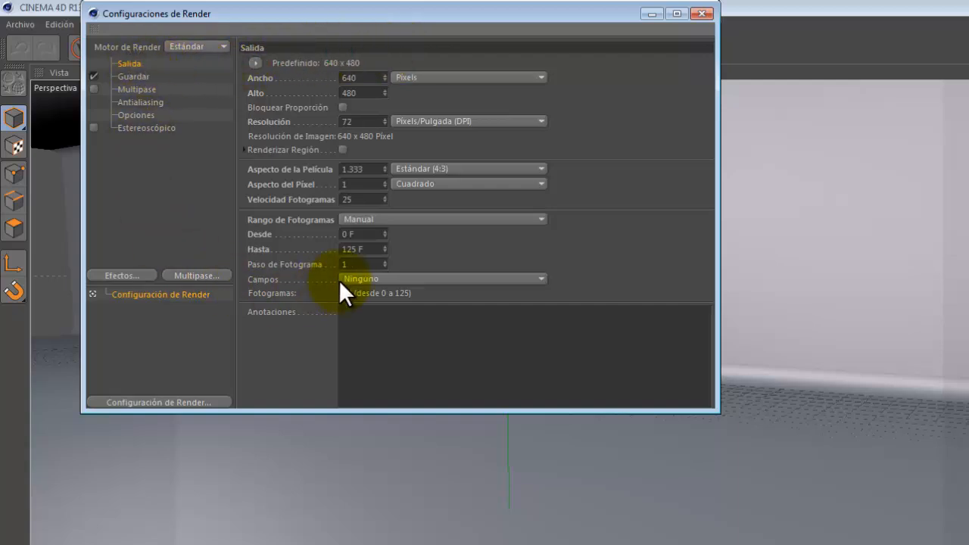
{"action": "left_click", "coordinate": [256, 60]}
{"action": "mouse_move", "coordinate": [265, 95]}
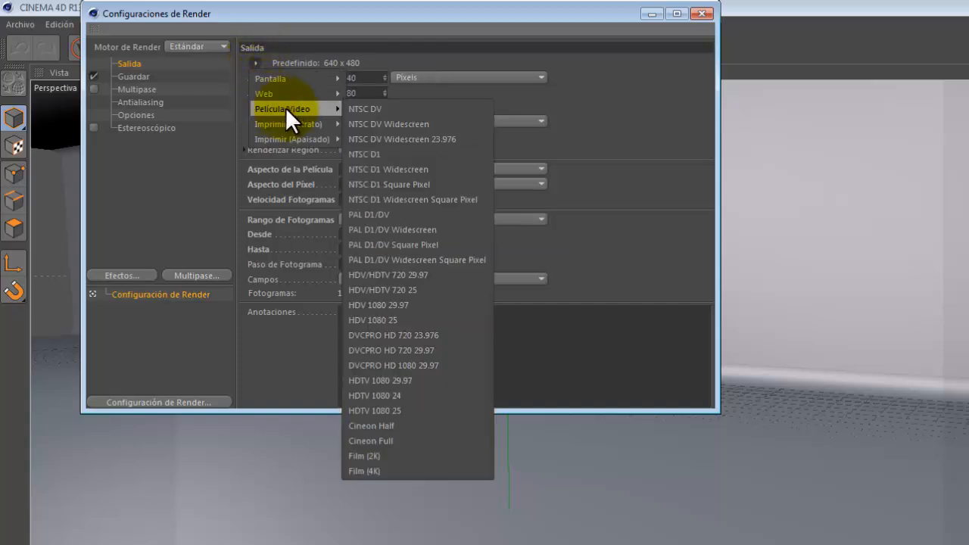
{"action": "mouse_move", "coordinate": [346, 110]}
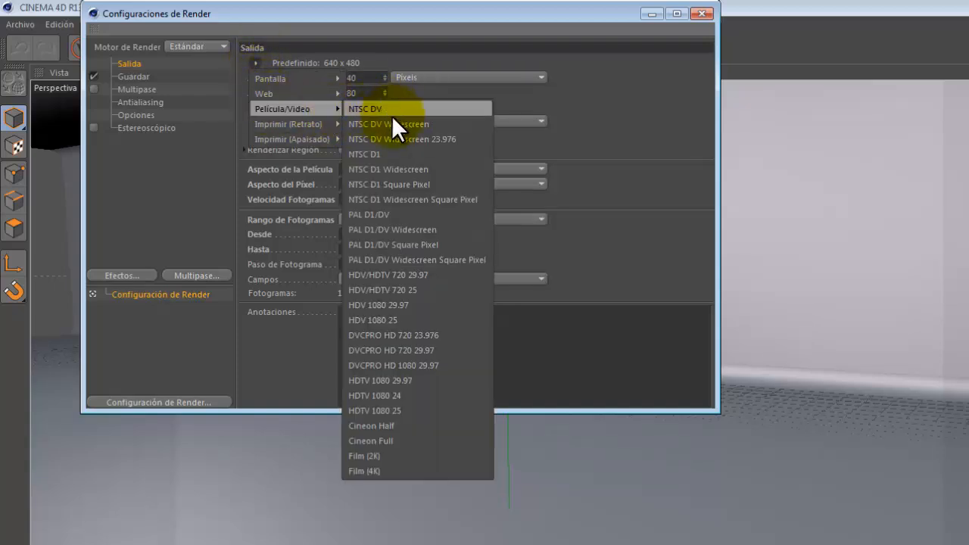
{"action": "left_click", "coordinate": [429, 290]}
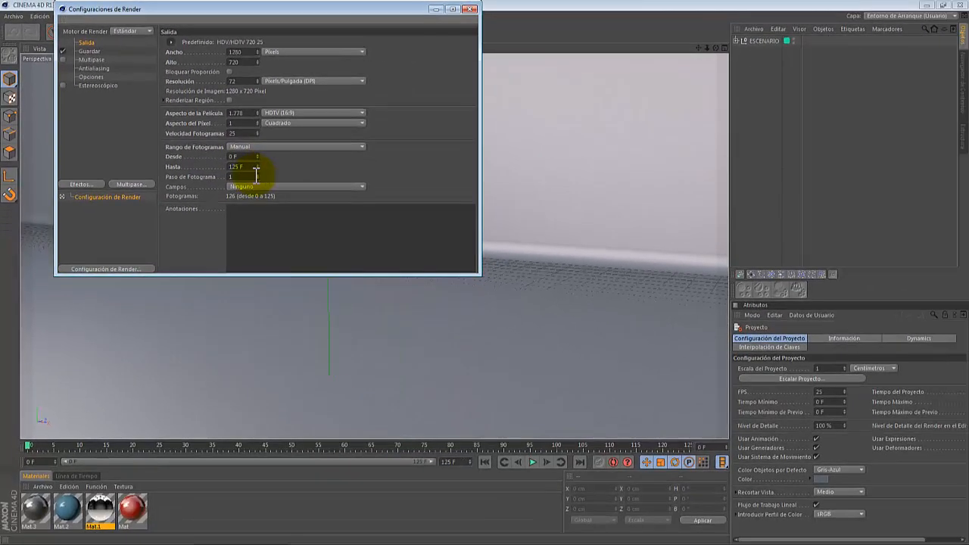
{"action": "left_click", "coordinate": [470, 10]}
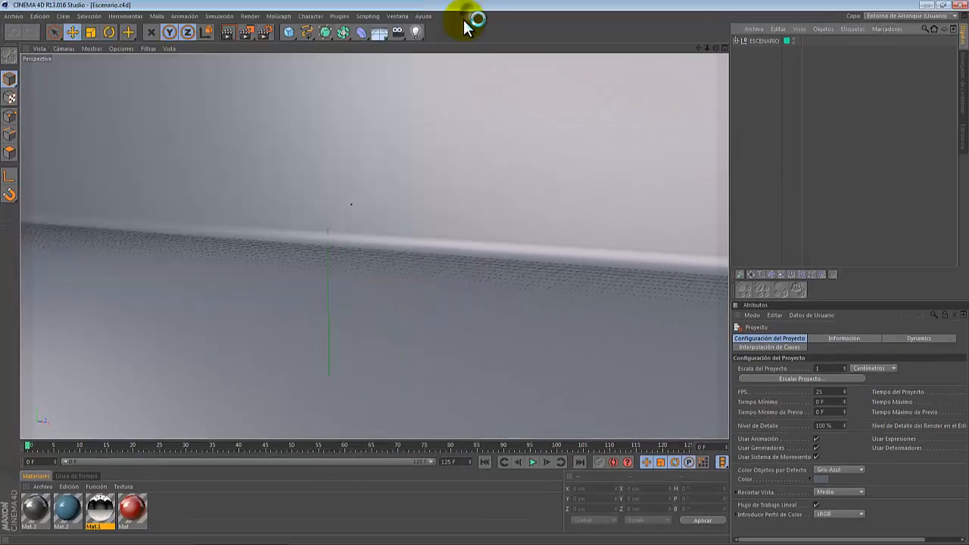
- Add a Text spline object to the scene
{"action": "left_click", "coordinate": [290, 246]}
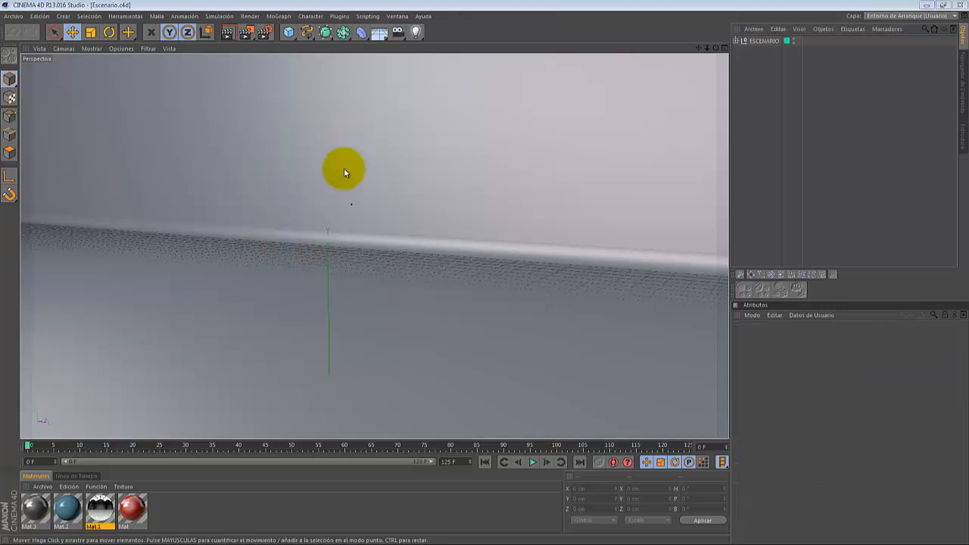
{"action": "left_click", "coordinate": [310, 36]}
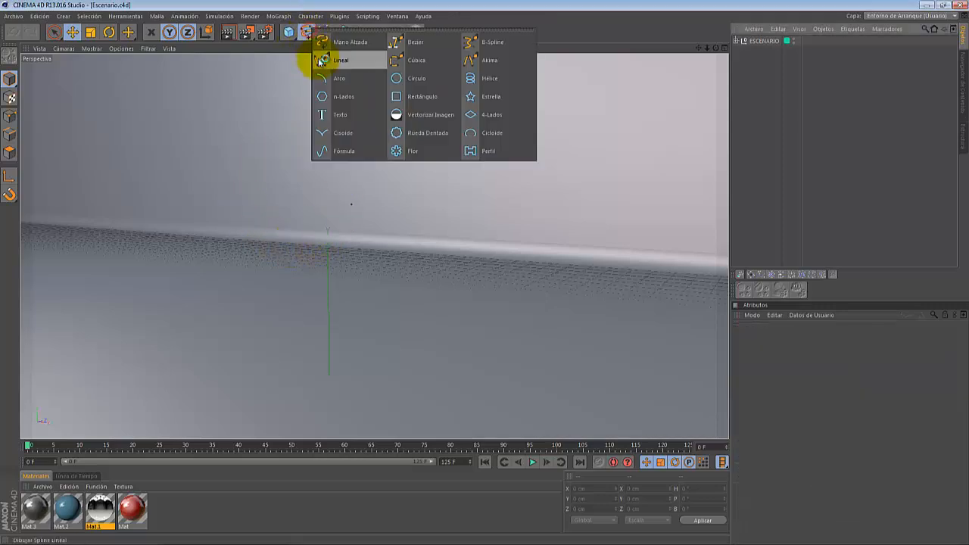
{"action": "left_click", "coordinate": [371, 115]}
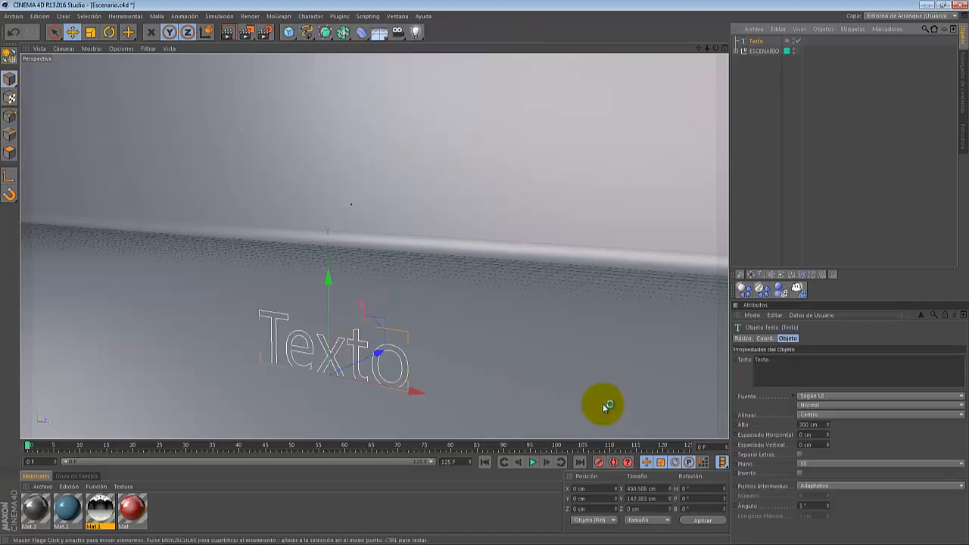
{"action": "double_click", "coordinate": [789, 360]}
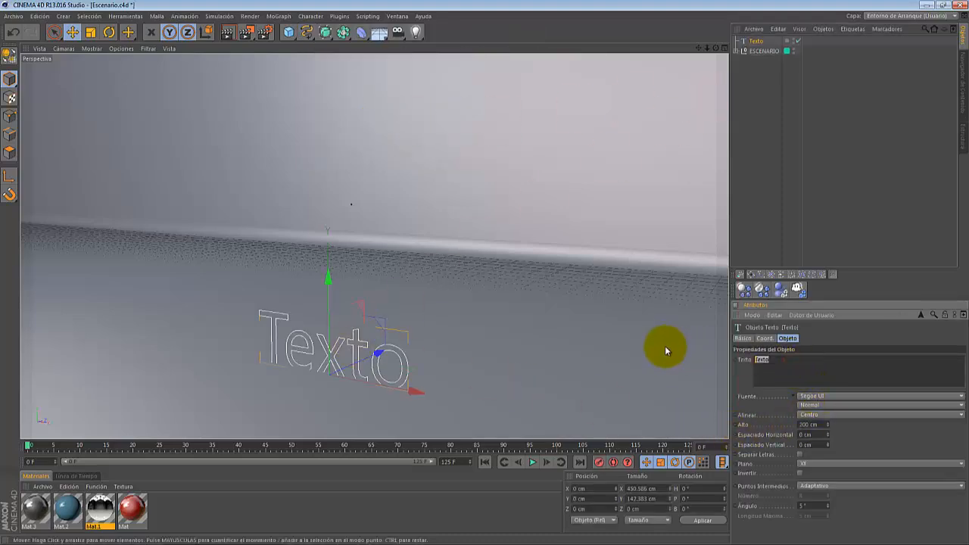
{"action": "type", "text": "@Adobeusers"}
{"action": "left_click", "coordinate": [823, 335]}
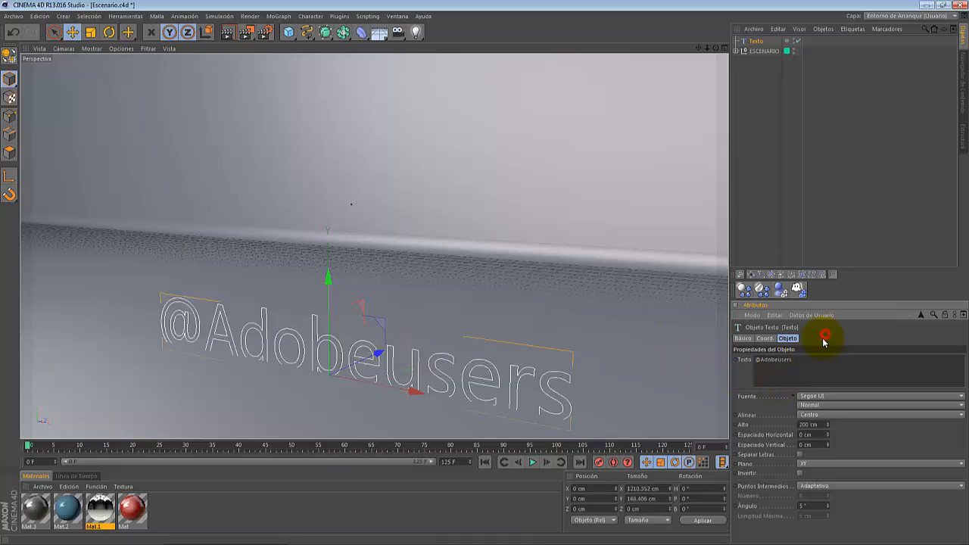
{"action": "left_click_drag", "start_coordinate": [331, 284], "coordinate": [330, 265]}
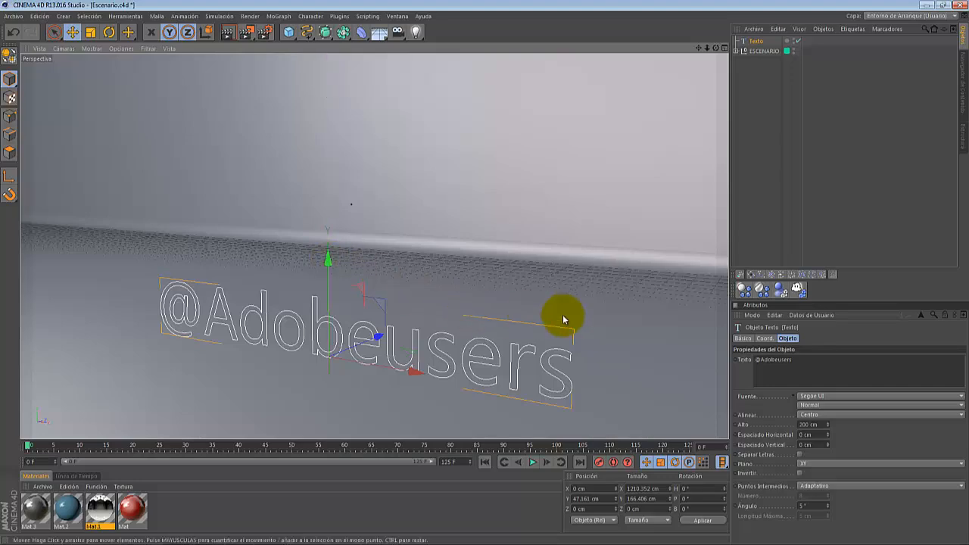
- Change the text spline's font to Meiryo
{"action": "left_click", "coordinate": [833, 396]}
{"action": "scroll", "coordinate": [829, 368], "scroll_direction": "up", "scroll_amount": 10}
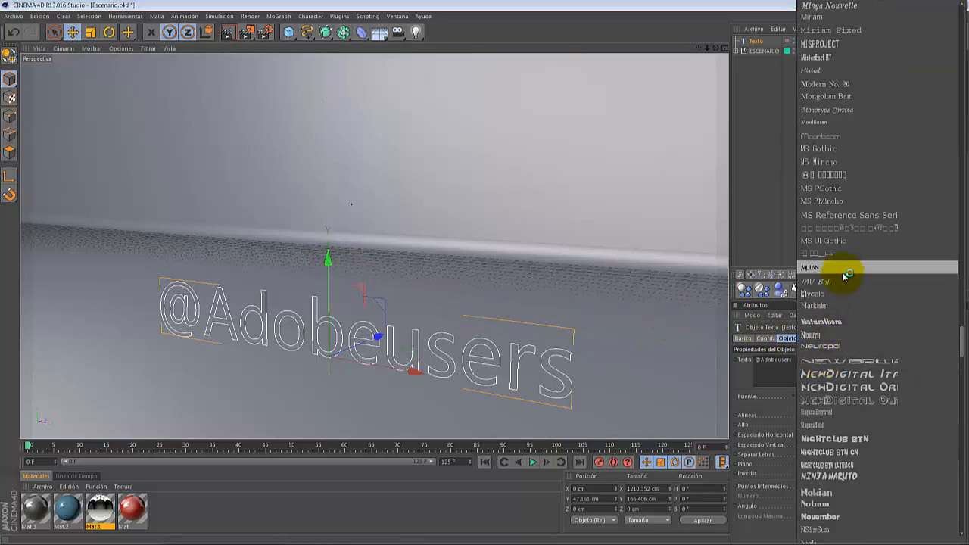
{"action": "scroll", "coordinate": [846, 276], "scroll_direction": "up", "scroll_amount": 10}
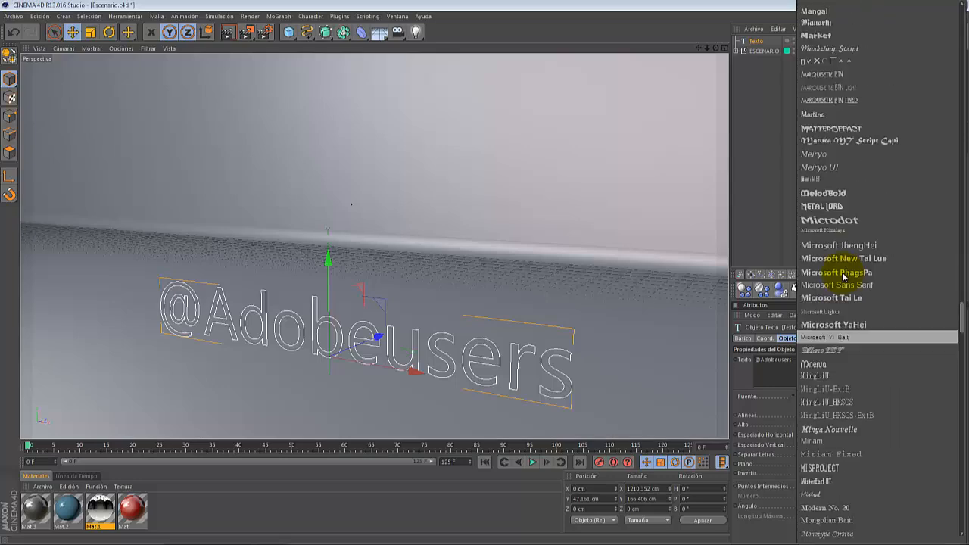
{"action": "left_click", "coordinate": [829, 157]}
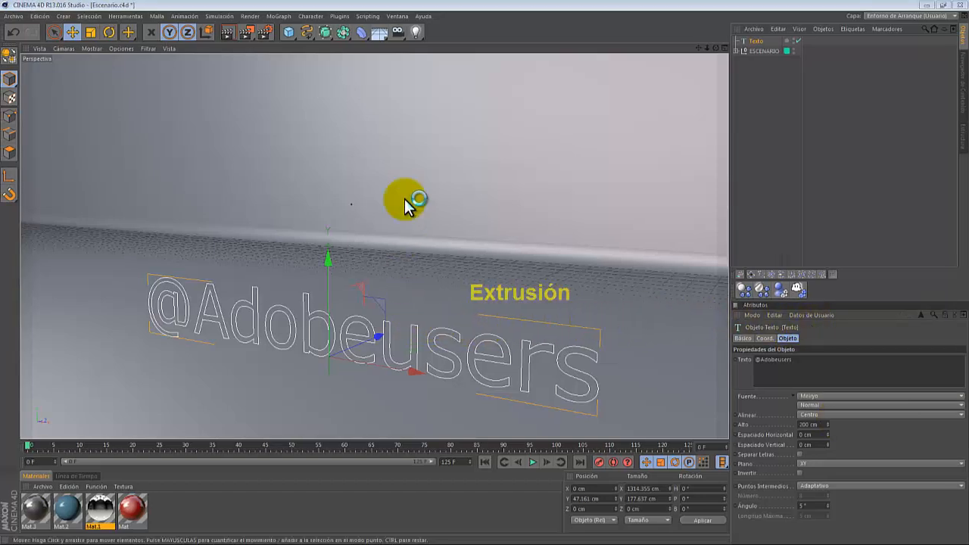
- Add an Extrude NURBS and place the Texto spline inside it as its child
{"action": "left_click", "coordinate": [322, 32]}
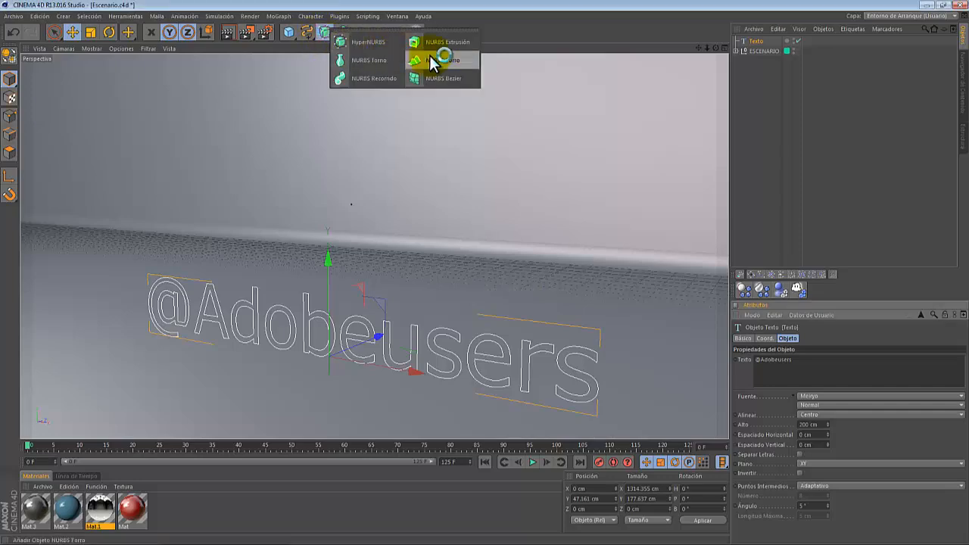
{"action": "left_click", "coordinate": [466, 47]}
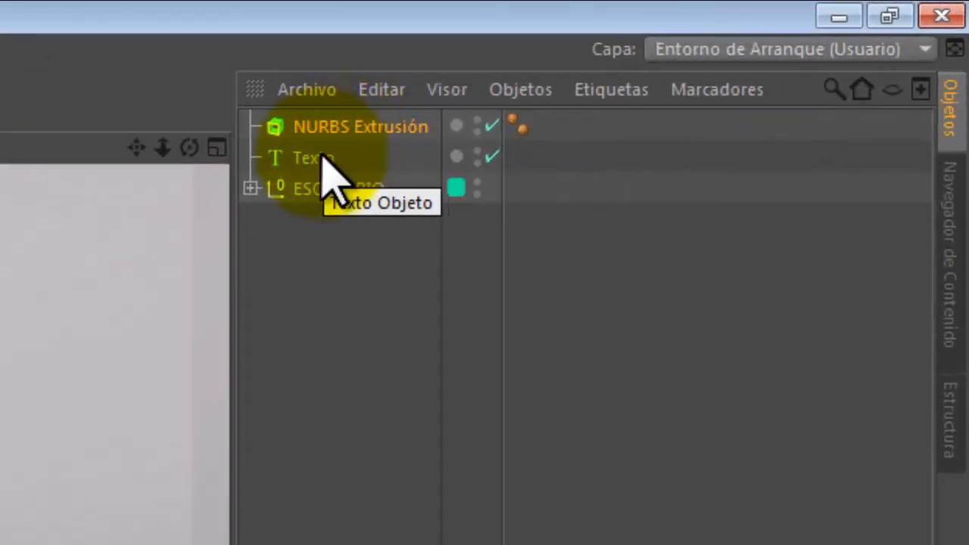
{"action": "left_click_drag", "start_coordinate": [322, 156], "coordinate": [351, 126]}
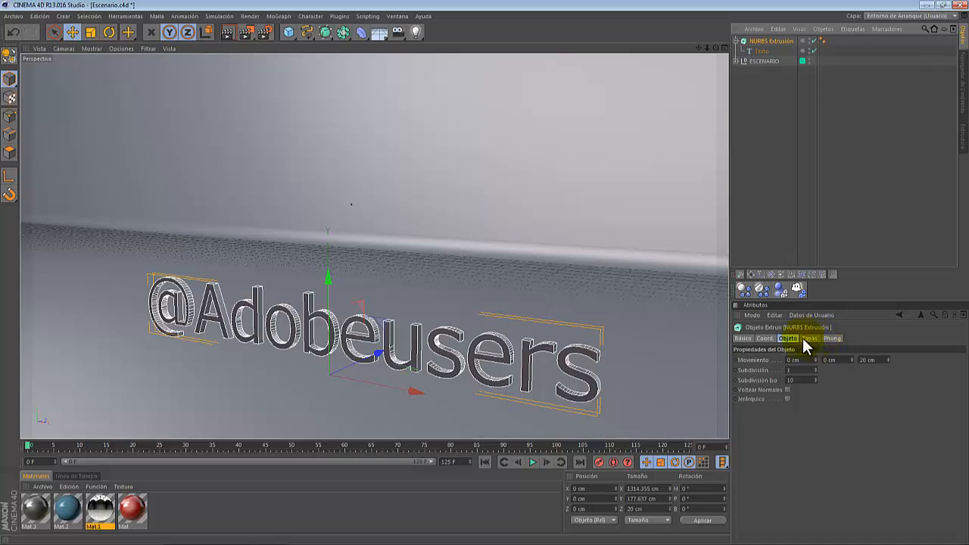
- Set the extrusion's Z movement depth to 30 cm
{"action": "left_click", "coordinate": [874, 360]}
{"action": "type", "text": "3"}
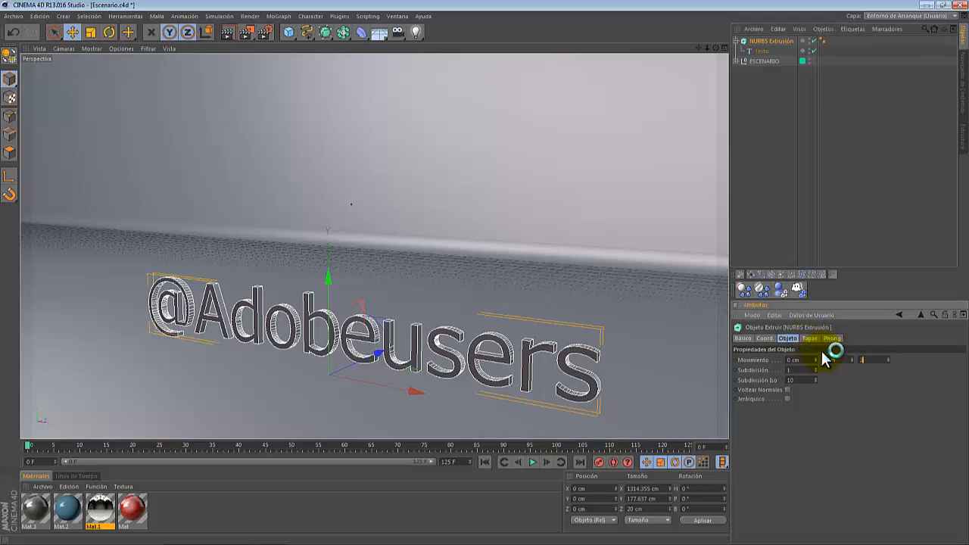
{"action": "type", "text": "0"}
{"action": "key", "text": "Return"}
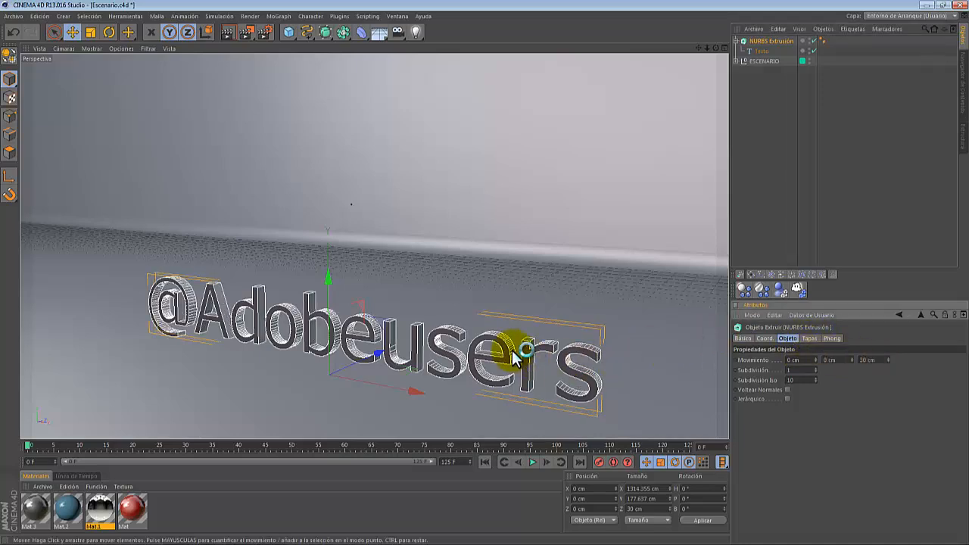
- Set the start cap to Tapa con Canto with 3 steps and a 2 cm radius
{"action": "left_click", "coordinate": [809, 339]}
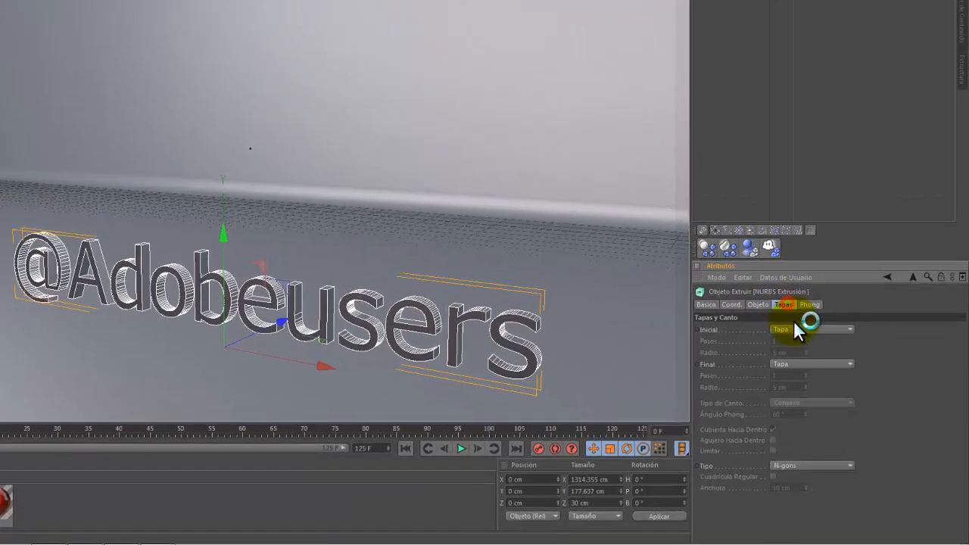
{"action": "left_click", "coordinate": [822, 360]}
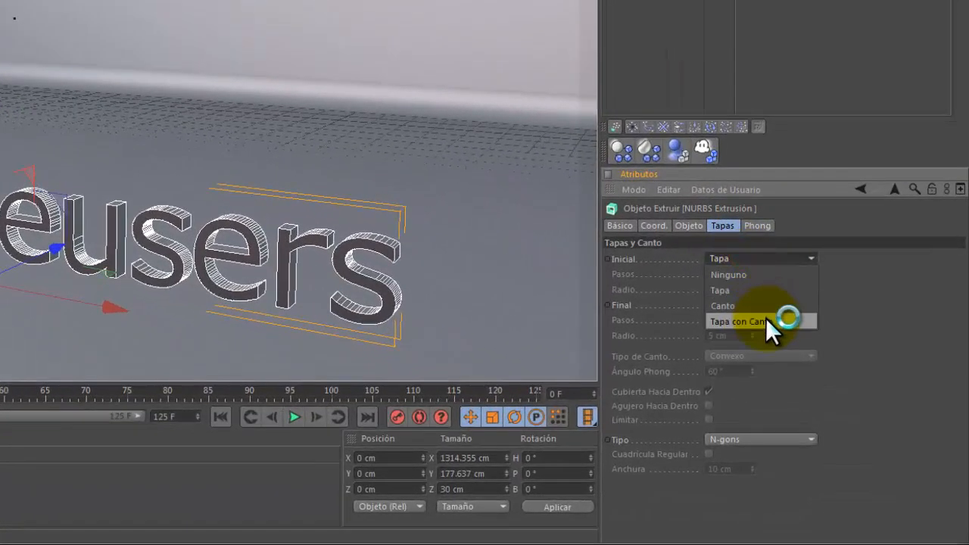
{"action": "left_click", "coordinate": [765, 318]}
{"action": "left_click", "coordinate": [736, 274]}
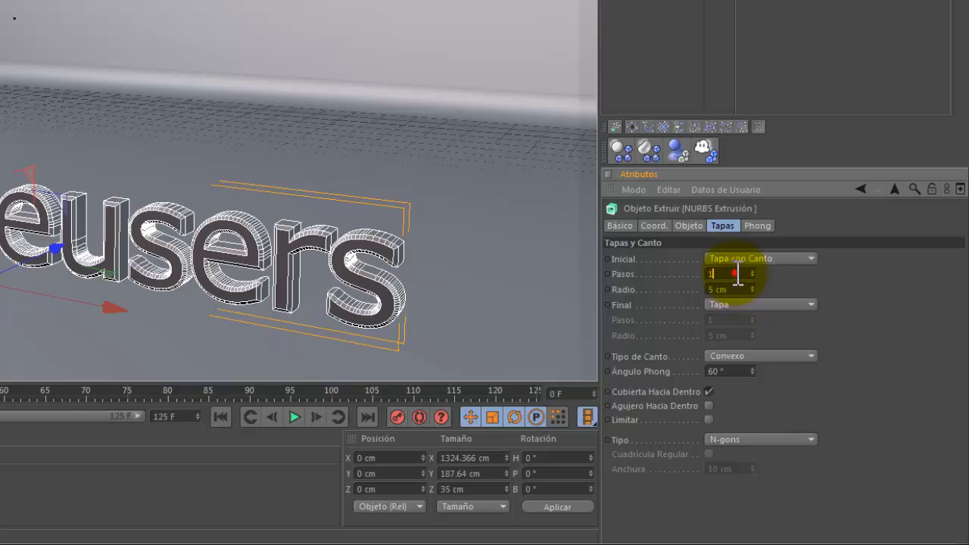
{"action": "type", "text": "3"}
{"action": "key", "text": "Tab"}
{"action": "type", "text": "2"}
{"action": "key", "text": "Return"}
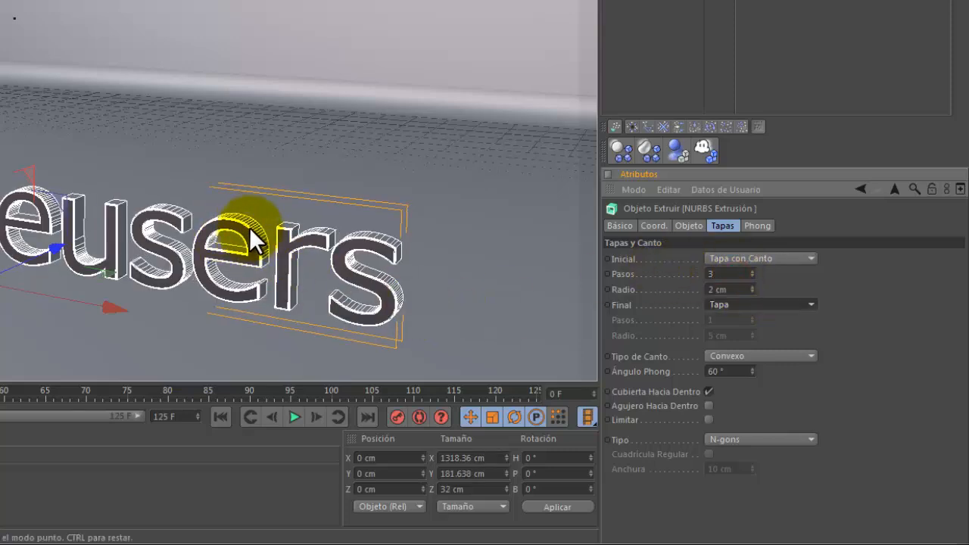
- Set the end cap to Tapa con Canto with 3 steps and a 2 cm radius
{"action": "left_click_drag", "start_coordinate": [249, 226], "coordinate": [255, 240]}
{"action": "key", "text": "ctrl+z"}
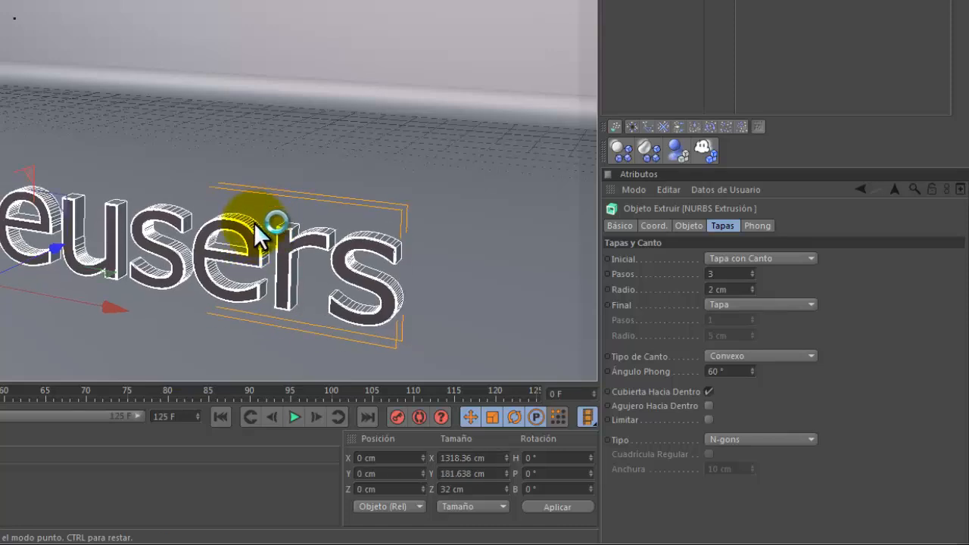
{"action": "left_click", "coordinate": [737, 305]}
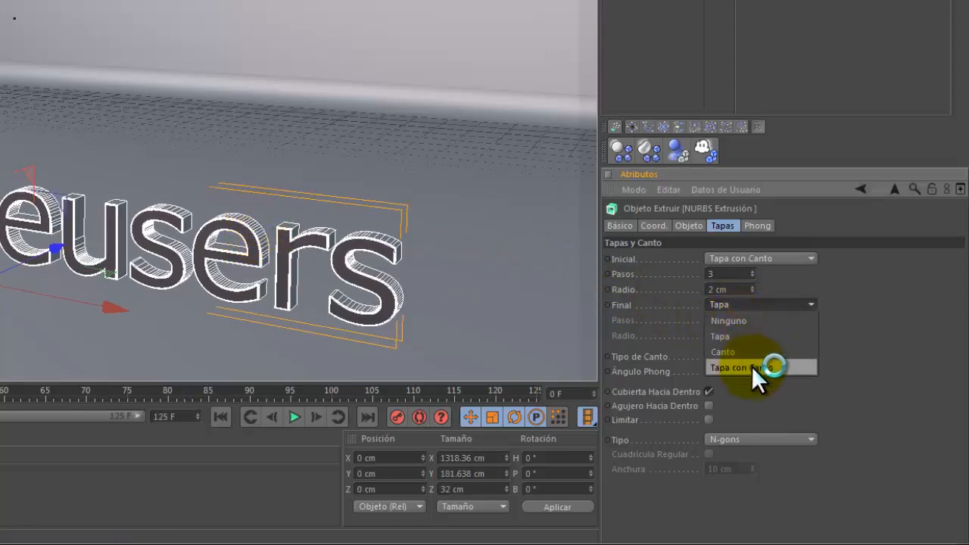
{"action": "left_click", "coordinate": [752, 367]}
{"action": "left_click", "coordinate": [731, 322]}
{"action": "type", "text": "3"}
{"action": "key", "text": "Tab"}
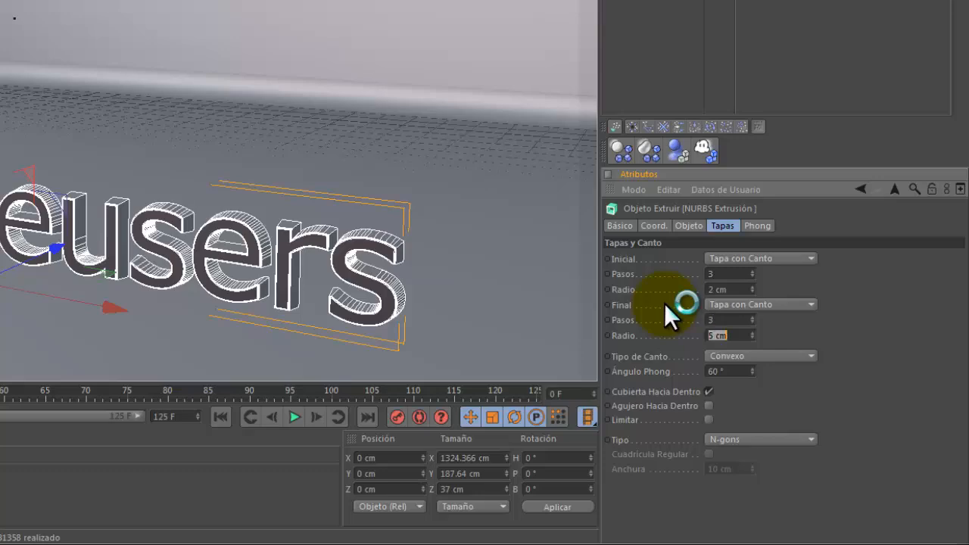
{"action": "type", "text": "2"}
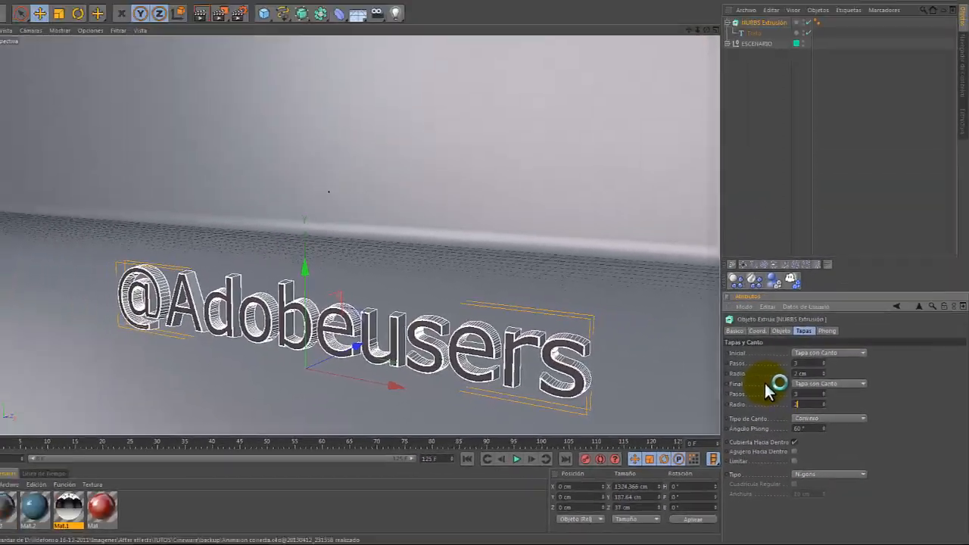
{"action": "key", "text": "Return"}
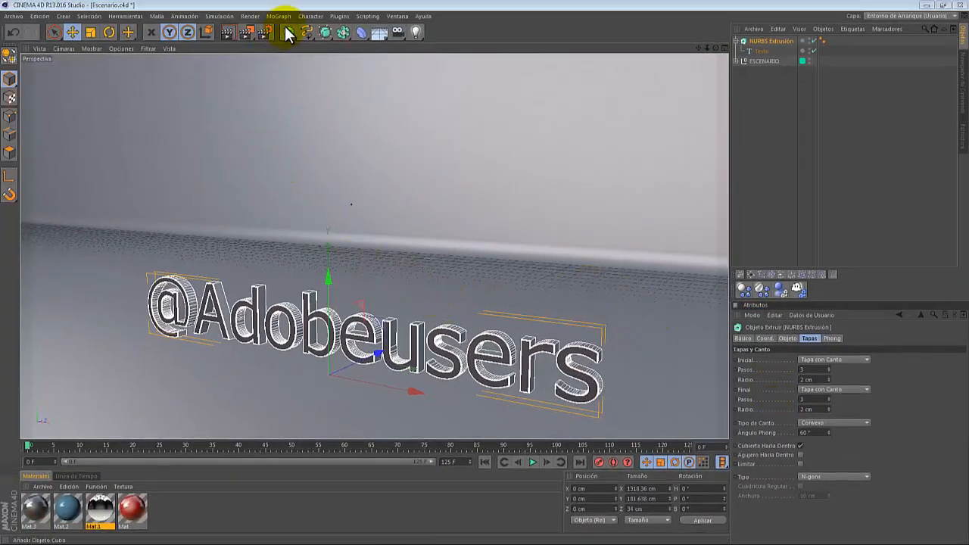
- Add a cube and set its size to 1280 cm by 720 cm by 40 cm
{"action": "left_click_drag", "start_coordinate": [289, 32], "coordinate": [409, 56]}
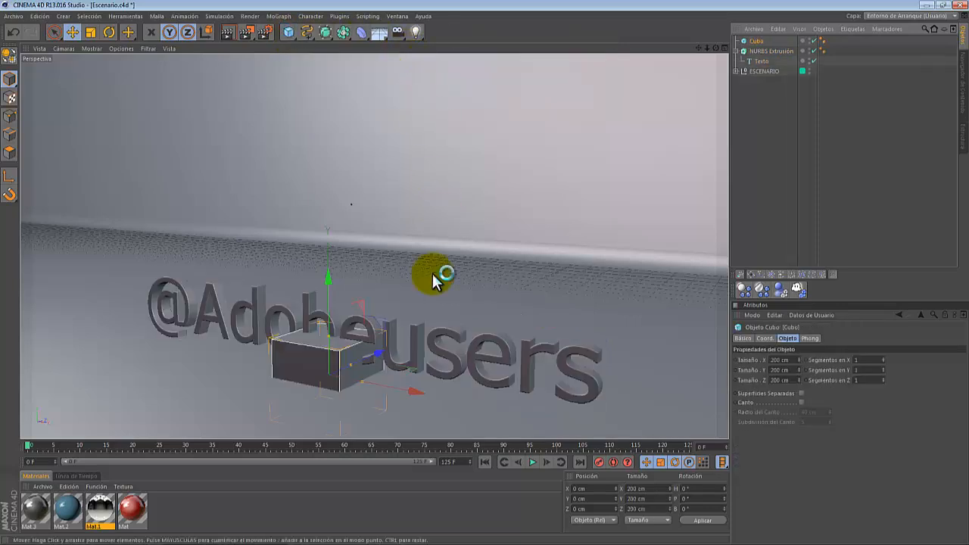
{"action": "double_click", "coordinate": [790, 361]}
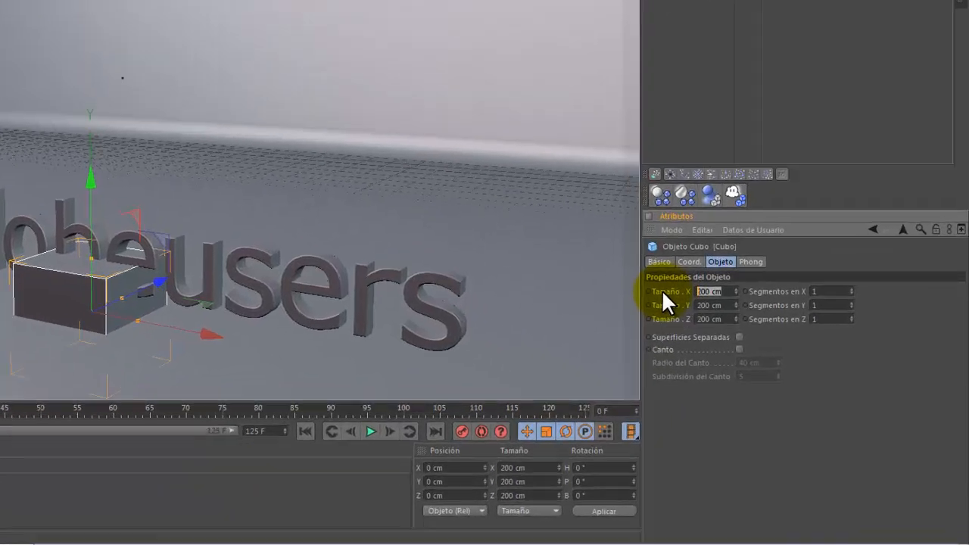
{"action": "type", "text": "1280"}
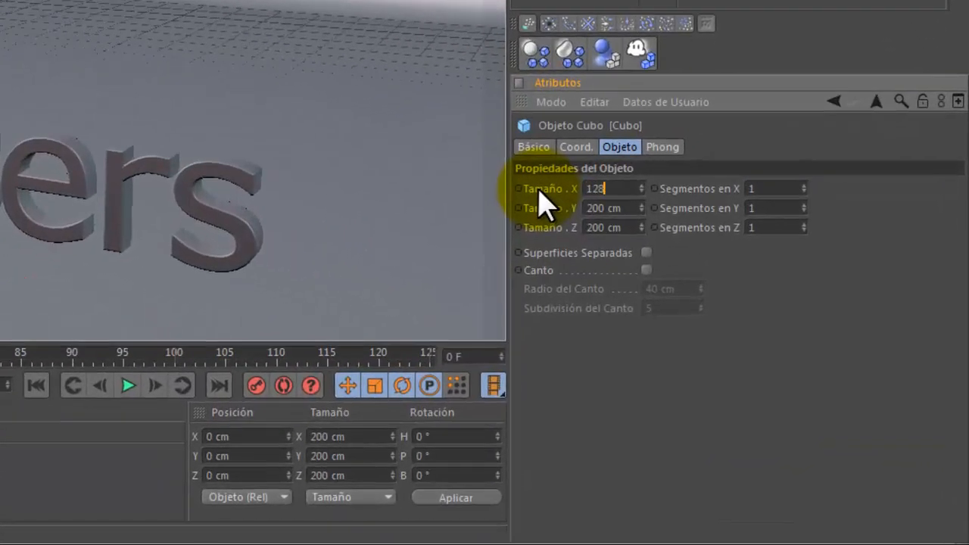
{"action": "key", "text": "Tab"}
{"action": "type", "text": "720"}
{"action": "key", "text": "Tab"}
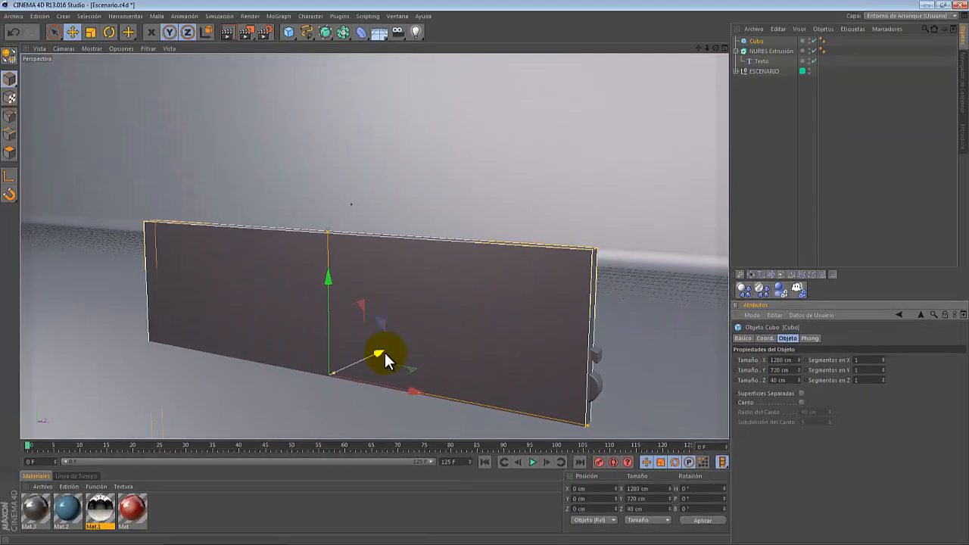
- Move the cube behind the text and set its Y position to 360 cm
{"action": "left_click_drag", "start_coordinate": [384, 351], "coordinate": [421, 325]}
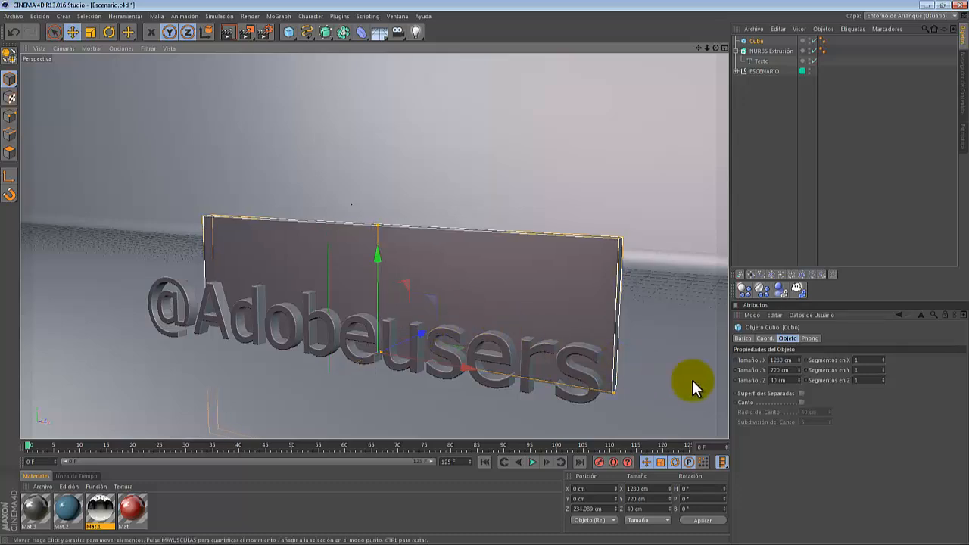
{"action": "left_click", "coordinate": [600, 498]}
{"action": "type", "text": "360"}
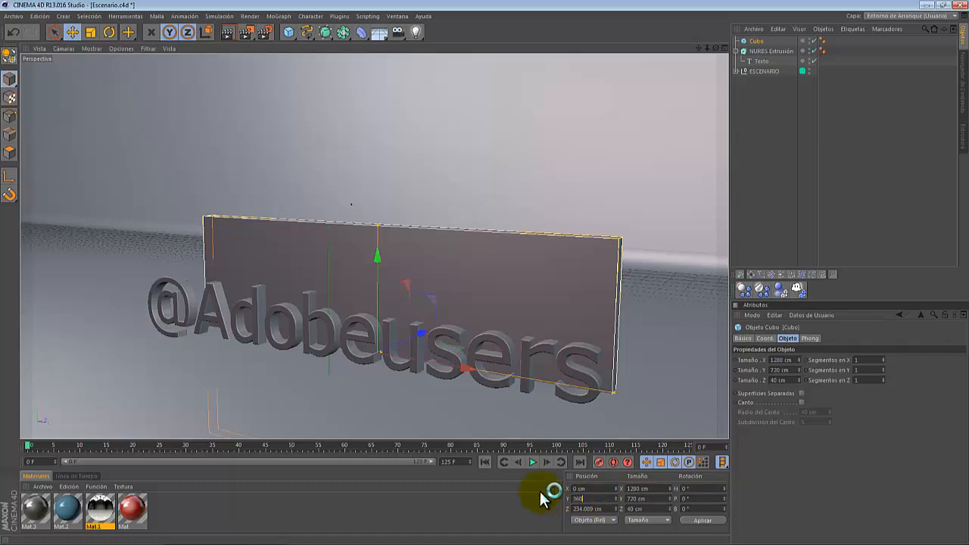
{"action": "key", "text": "Return"}
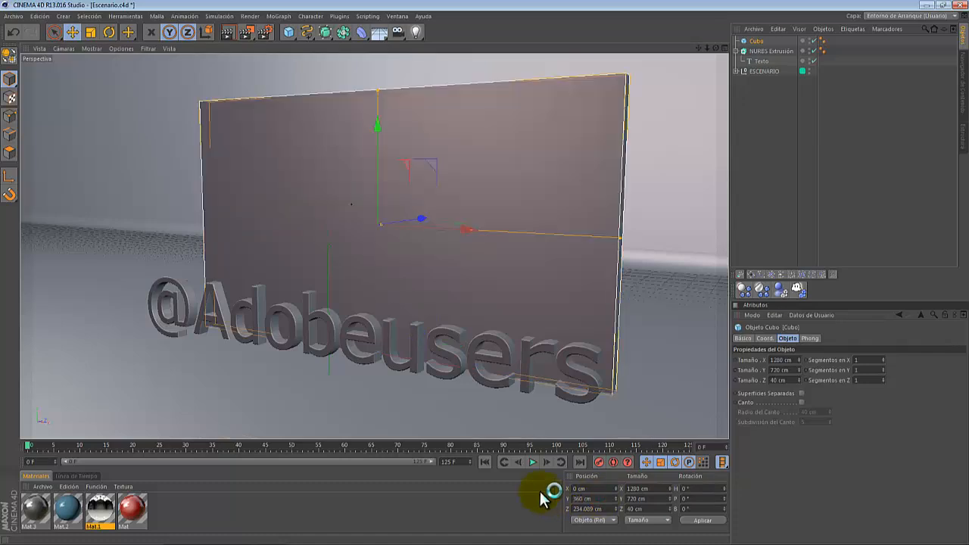
- Rename the cube object as TV
{"action": "left_click", "coordinate": [725, 48]}
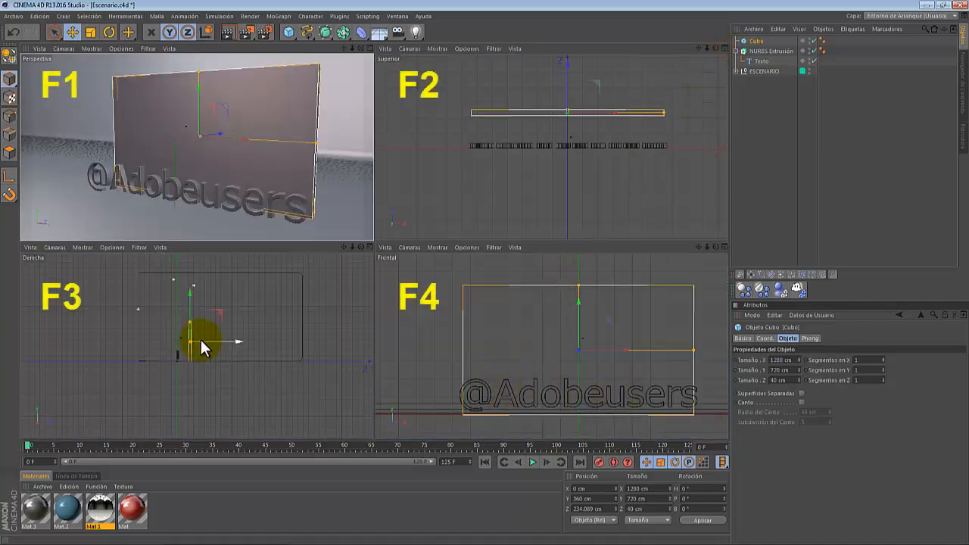
{"action": "scroll", "coordinate": [249, 282], "scroll_direction": "up", "scroll_amount": 3}
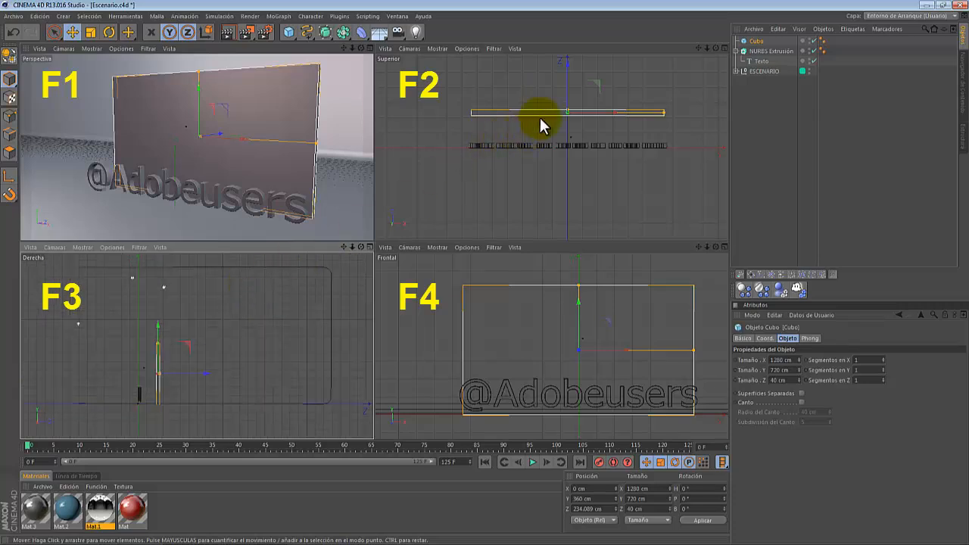
{"action": "mouse_move", "coordinate": [696, 49]}
{"action": "left_mouse_down"}
{"action": "mouse_move", "coordinate": [680, 71]}
{"action": "mouse_move", "coordinate": [686, 65]}
{"action": "left_mouse_up"}
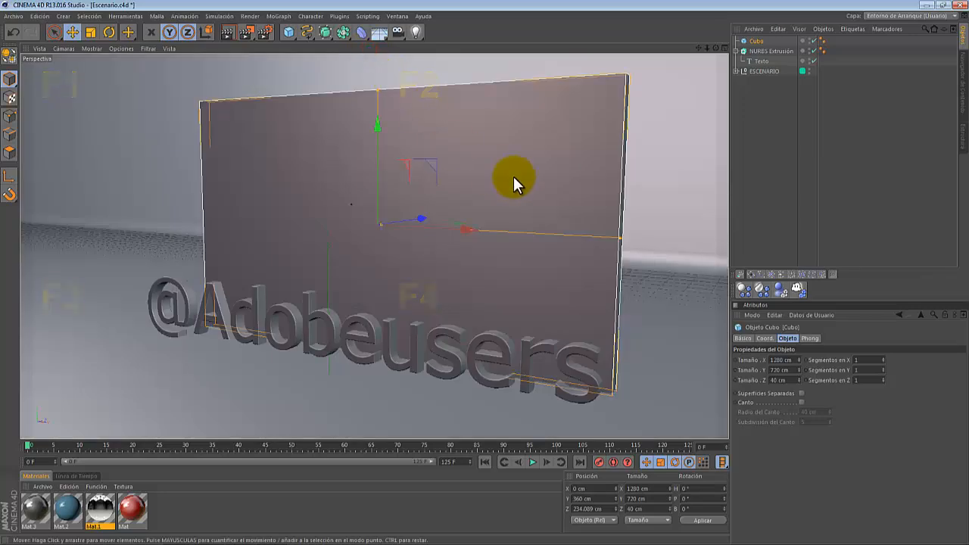
{"action": "key", "text": "e"}
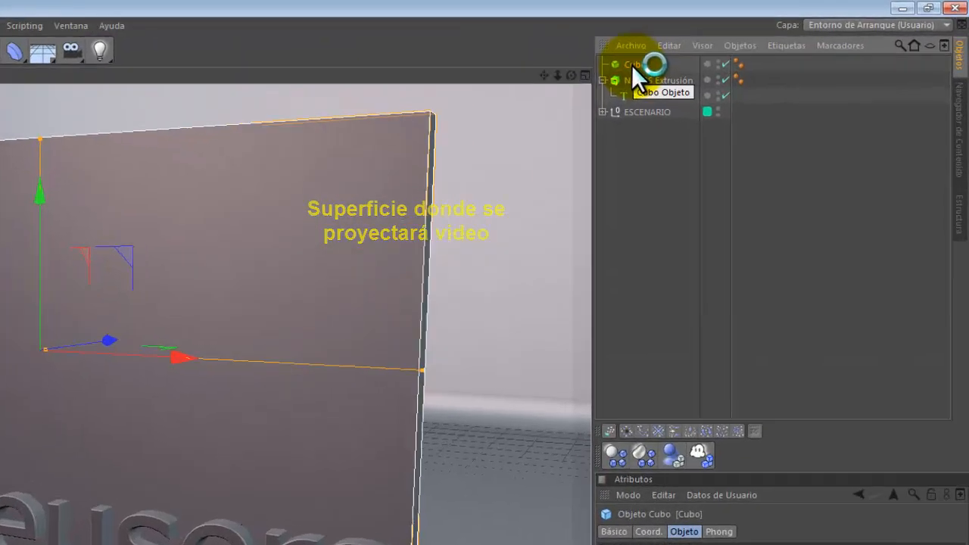
{"action": "double_click", "coordinate": [757, 41]}
{"action": "type", "text": "TV"}
{"action": "left_click", "coordinate": [457, 104]}
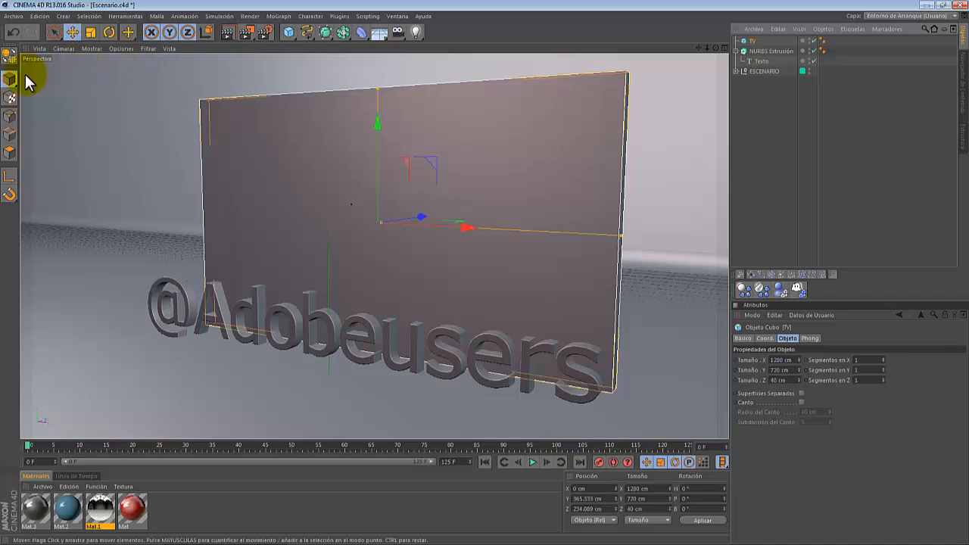
- Convert the TV cube into an editable polygon object
{"action": "left_click", "coordinate": [10, 56]}
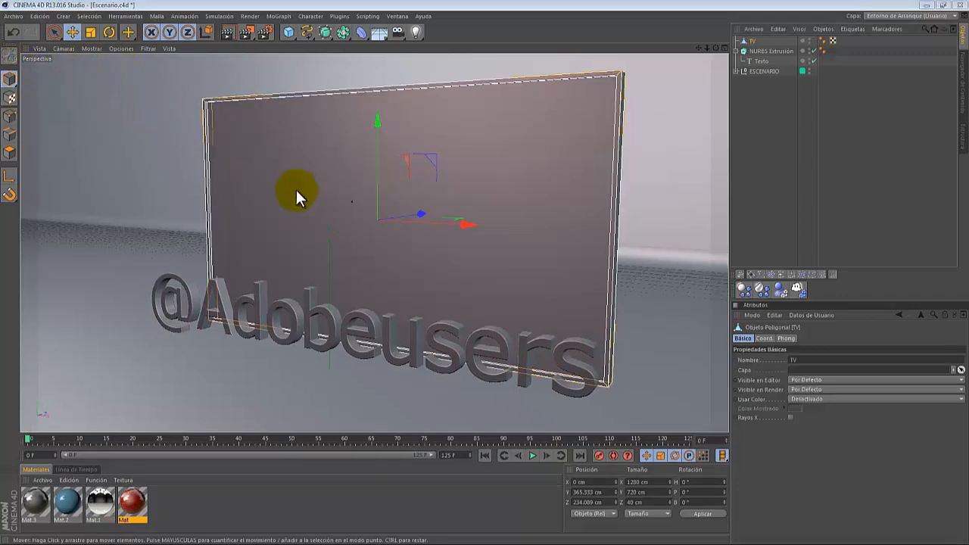
{"action": "left_click", "coordinate": [10, 117]}
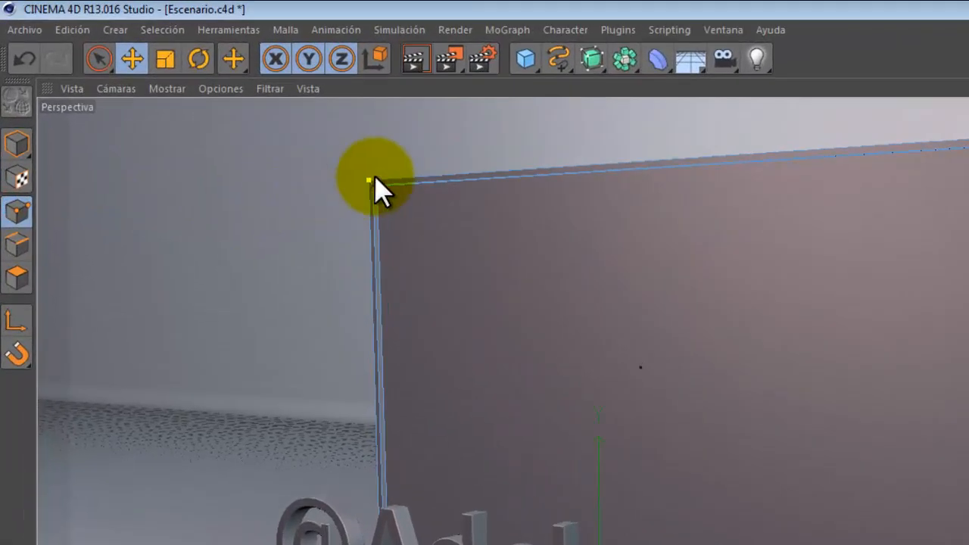
{"action": "left_click", "coordinate": [371, 181]}
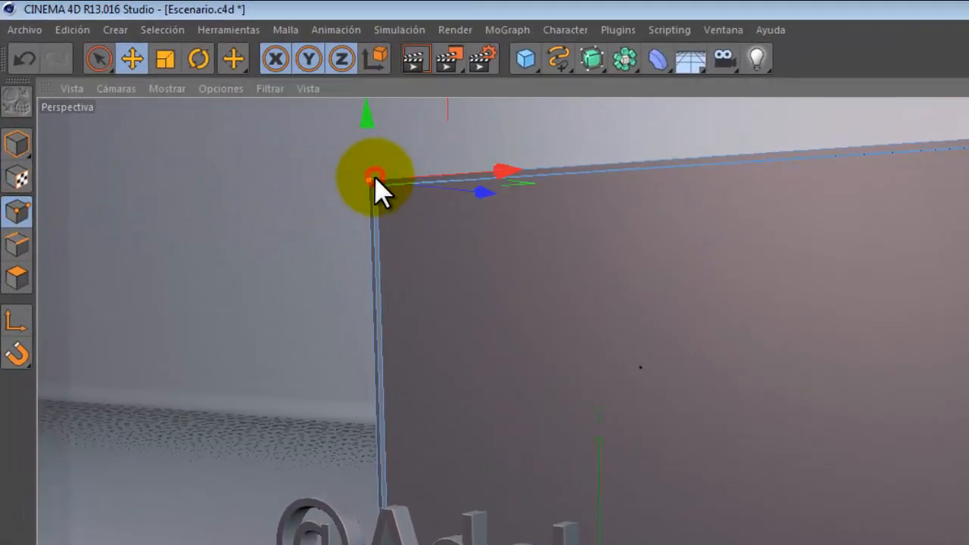
{"action": "left_click_drag", "start_coordinate": [504, 172], "coordinate": [716, 193]}
{"action": "left_click_drag", "start_coordinate": [651, 182], "coordinate": [331, 215]}
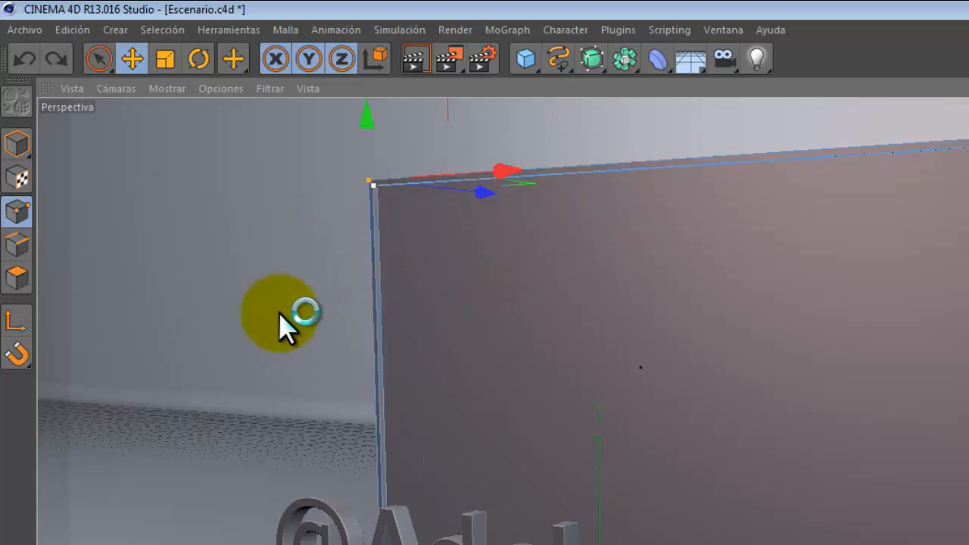
{"action": "left_click_drag", "start_coordinate": [97, 68], "coordinate": [145, 116]}
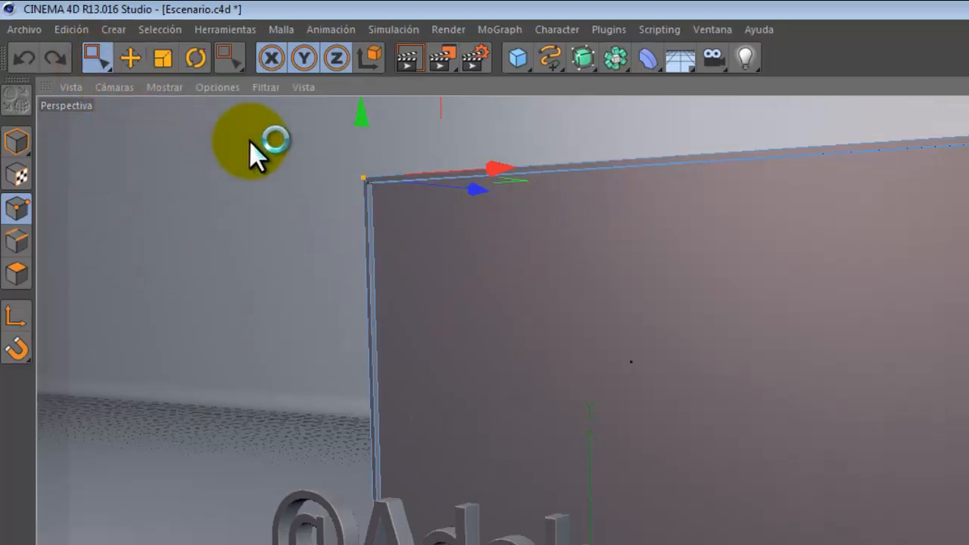
{"action": "left_click_drag", "start_coordinate": [304, 144], "coordinate": [665, 396]}
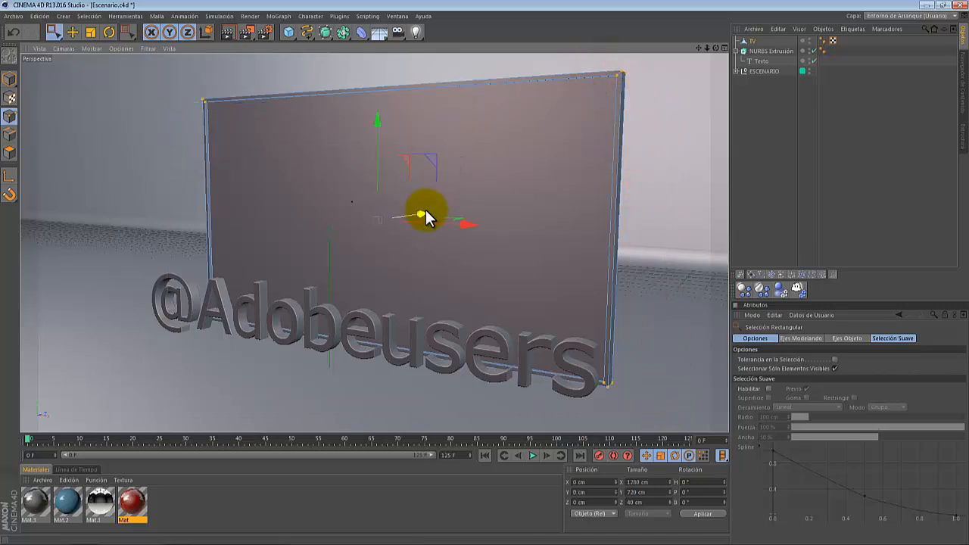
{"action": "left_click_drag", "start_coordinate": [425, 210], "coordinate": [449, 201]}
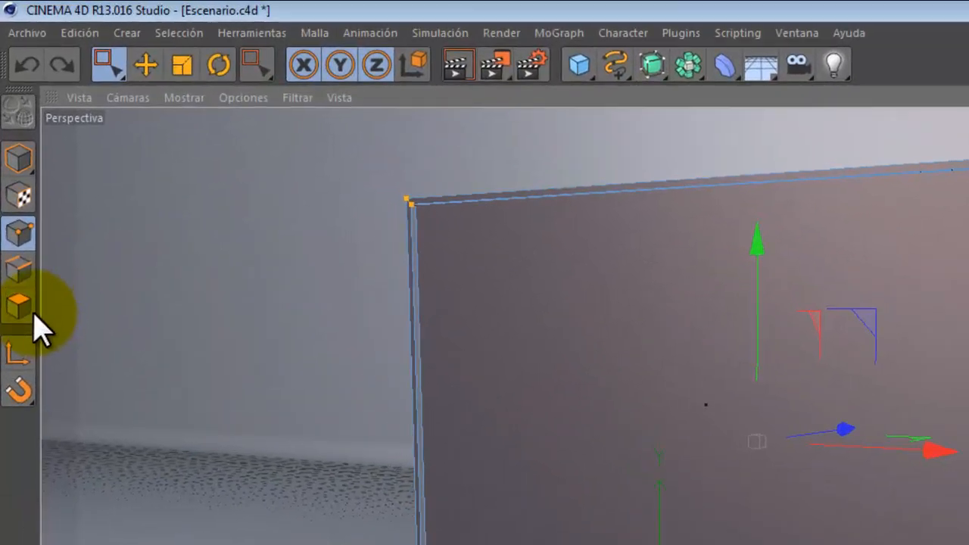
{"action": "left_click", "coordinate": [10, 153]}
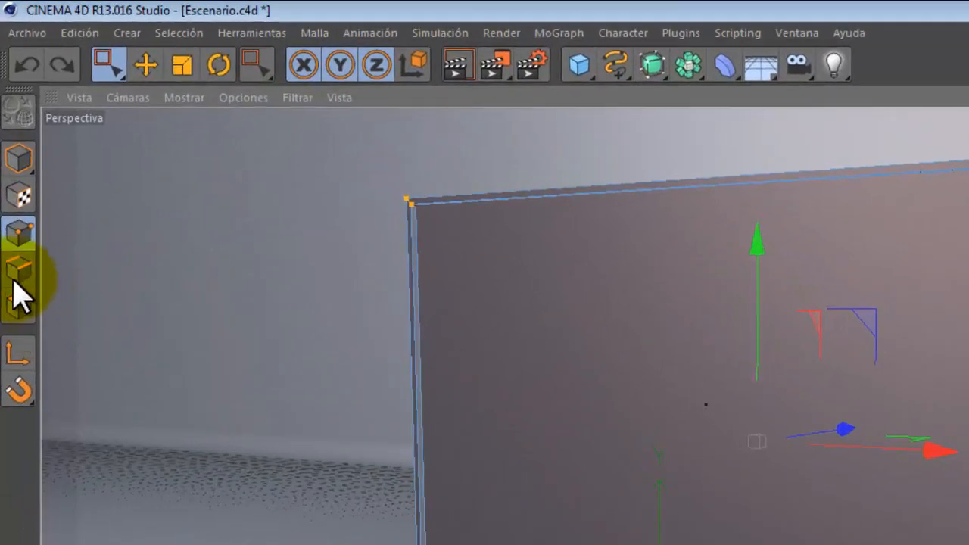
{"action": "left_click", "coordinate": [409, 333]}
{"action": "left_click_drag", "start_coordinate": [108, 64], "coordinate": [160, 83]}
{"action": "left_click", "coordinate": [471, 197]}
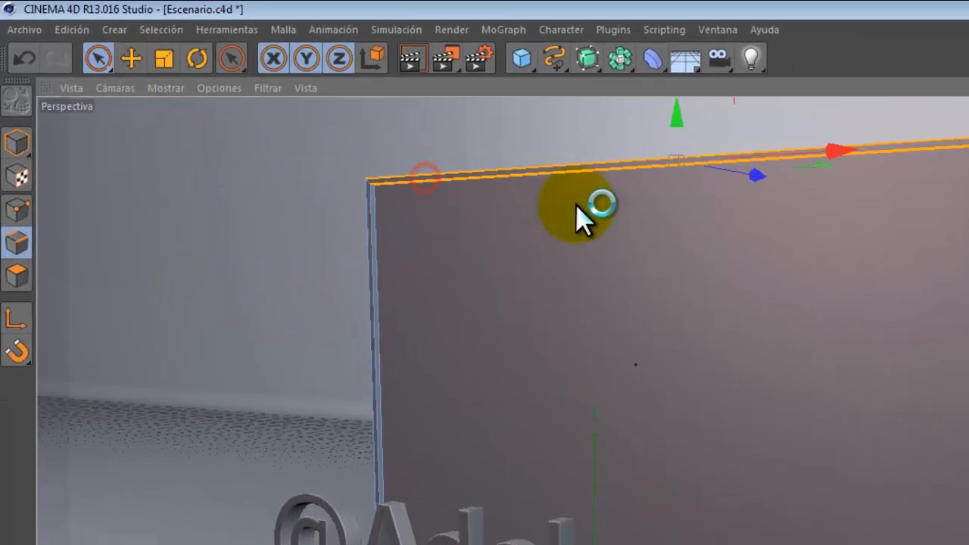
{"action": "left_click_drag", "start_coordinate": [838, 199], "coordinate": [737, 201]}
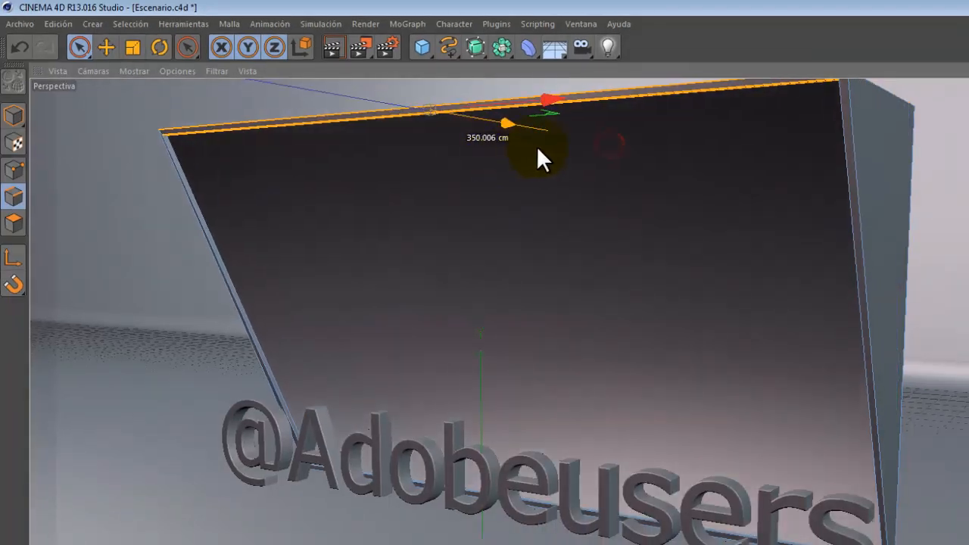
{"action": "mouse_move", "coordinate": [537, 146]}
{"action": "left_mouse_down"}
{"action": "mouse_move", "coordinate": [636, 141]}
{"action": "mouse_move", "coordinate": [542, 139]}
{"action": "left_mouse_up"}
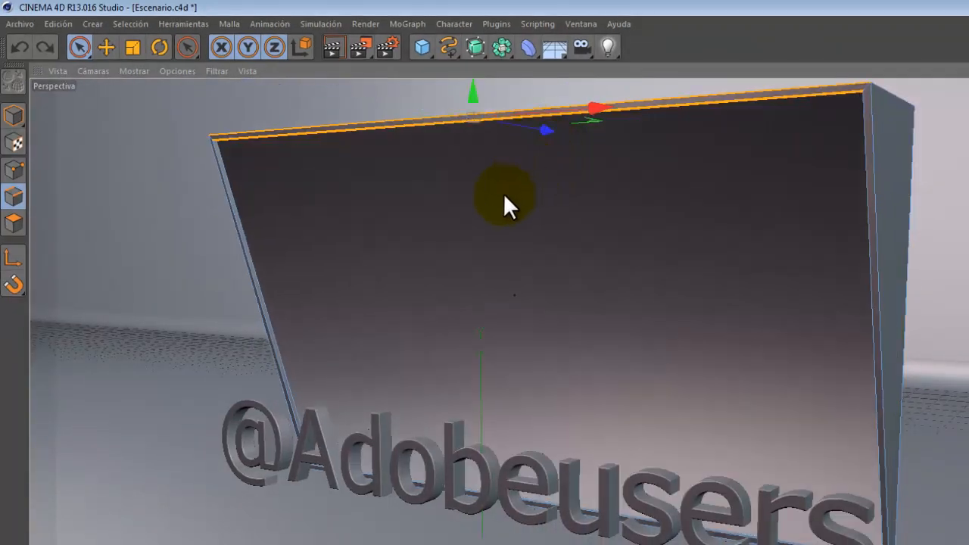
{"action": "key", "text": "ctrl+z"}
- Select the TV's front polygon and apply an Inner Extrude with a 10 cm offset
{"action": "left_click", "coordinate": [12, 115]}
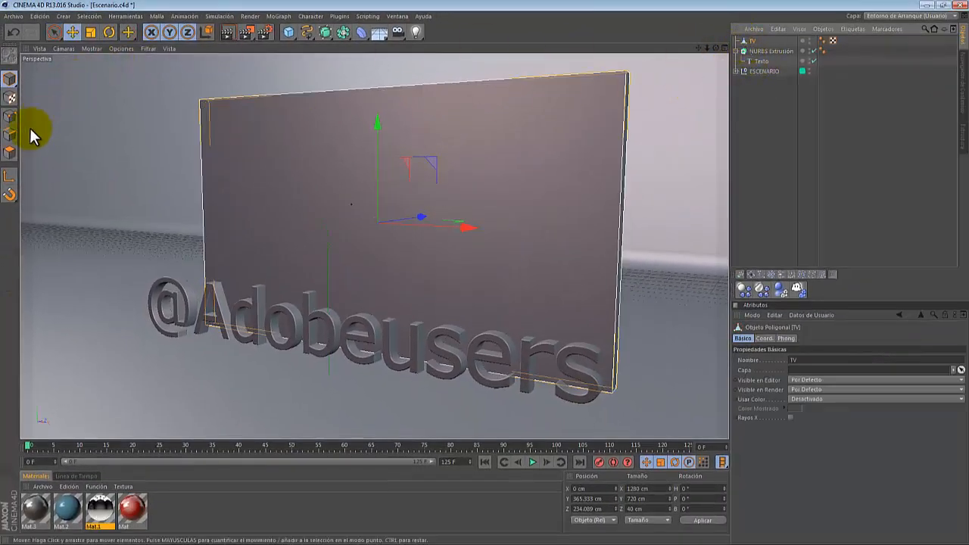
{"action": "left_click", "coordinate": [10, 151]}
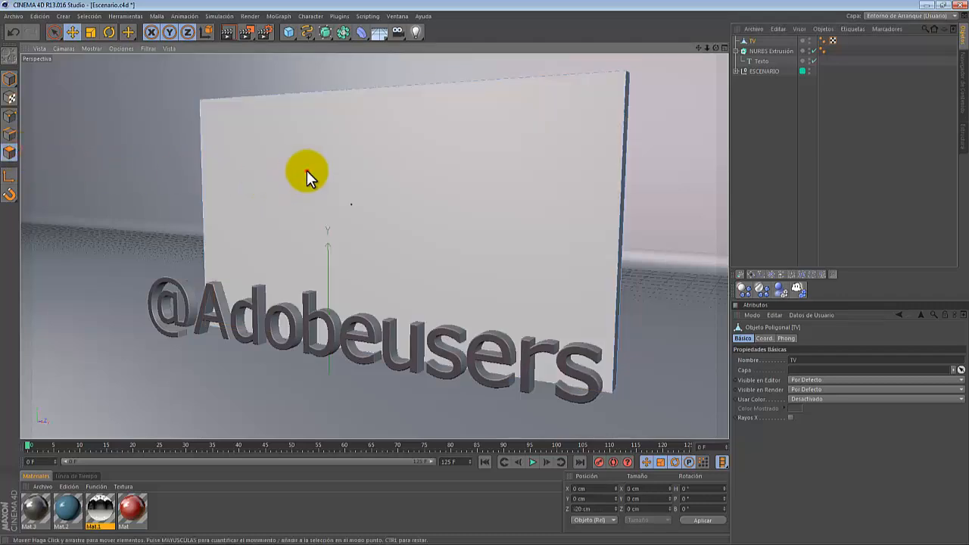
{"action": "left_click", "coordinate": [306, 171]}
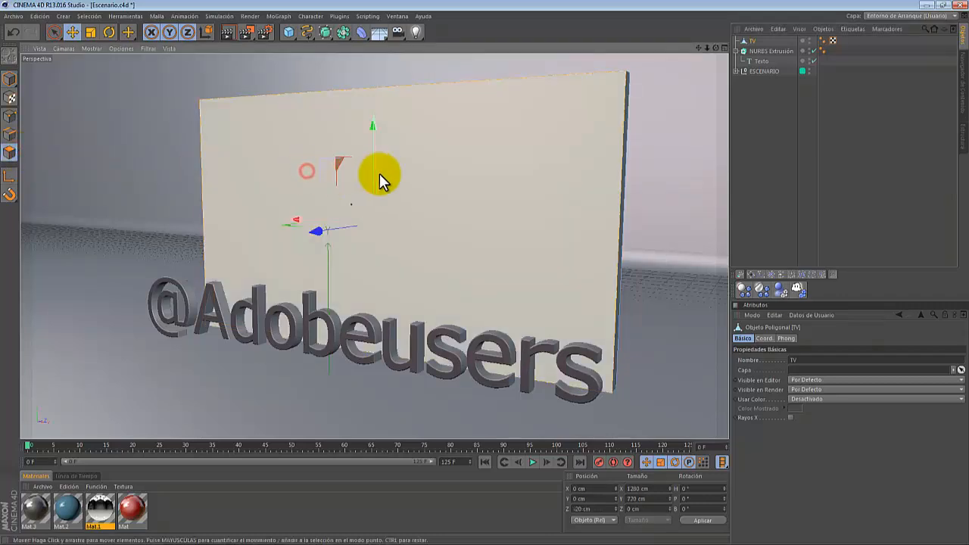
{"action": "right_click", "coordinate": [418, 166]}
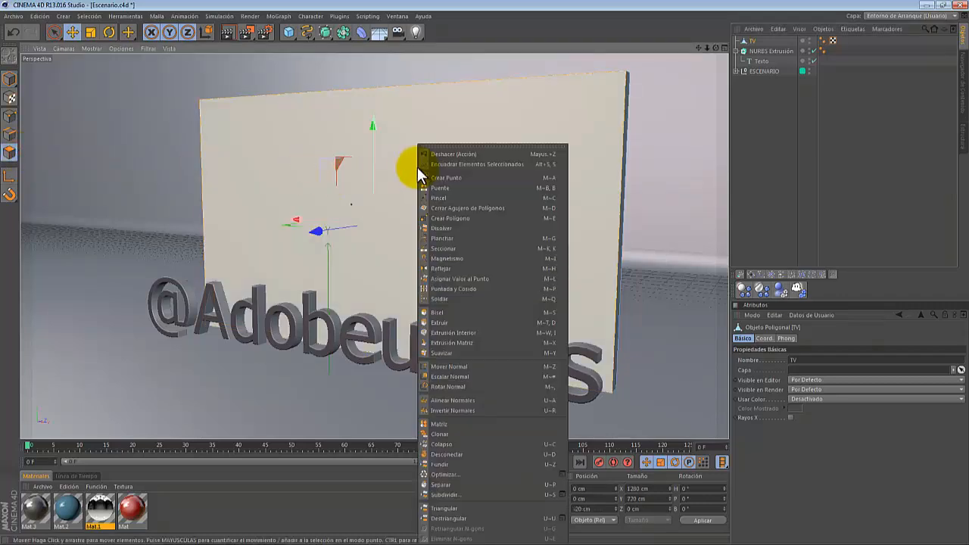
{"action": "left_click", "coordinate": [465, 332]}
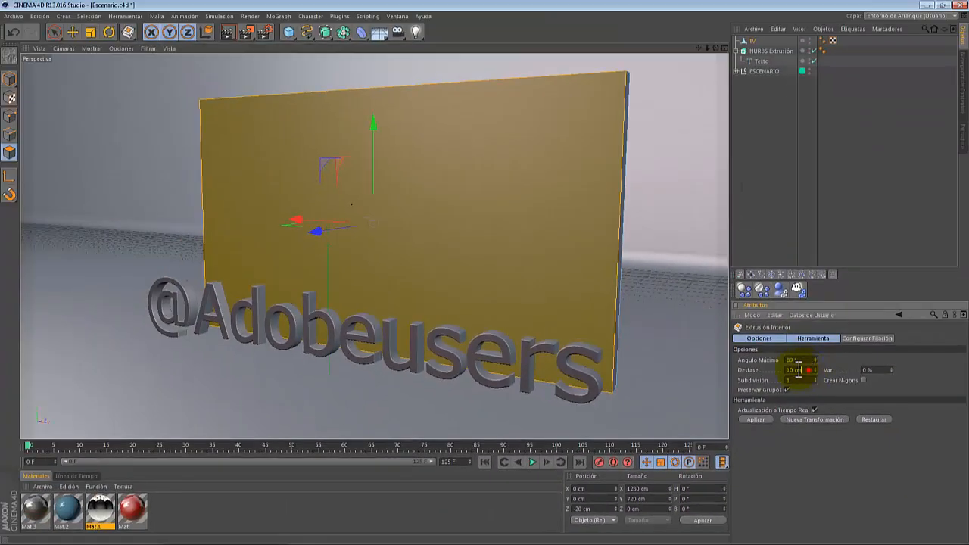
{"action": "double_click", "coordinate": [799, 370]}
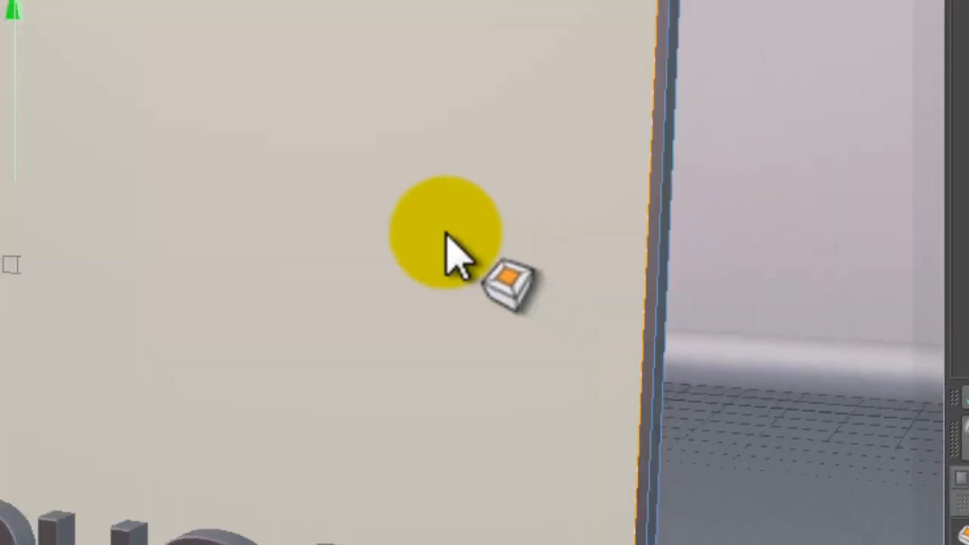
- Extrude the TV's selected inner front polygon inward with an offset of -10 cm
{"action": "right_click", "coordinate": [439, 242]}
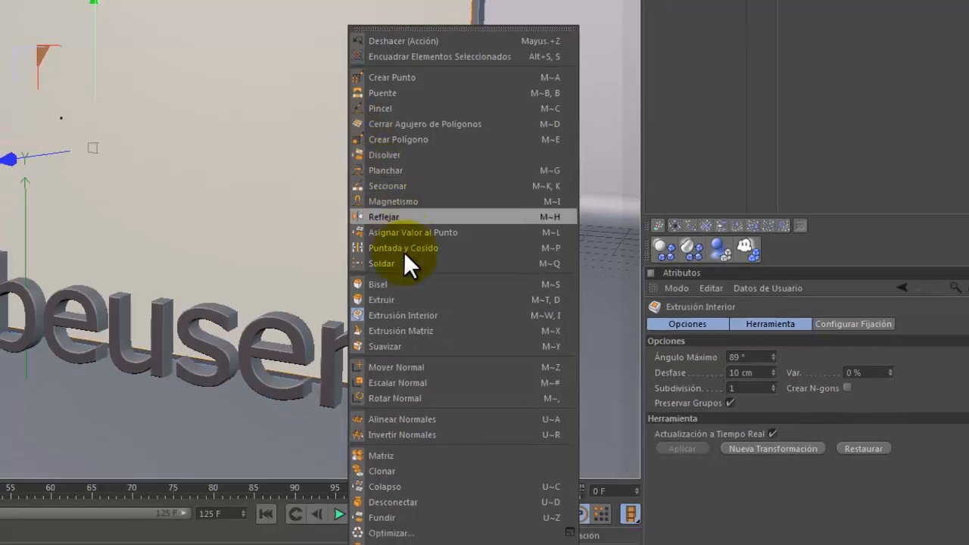
{"action": "left_click", "coordinate": [410, 300]}
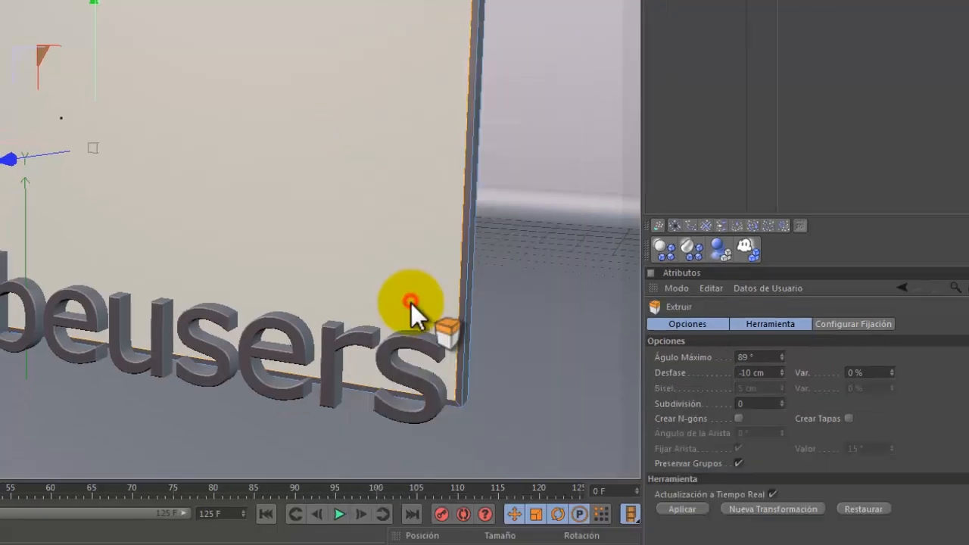
{"action": "left_click", "coordinate": [762, 372]}
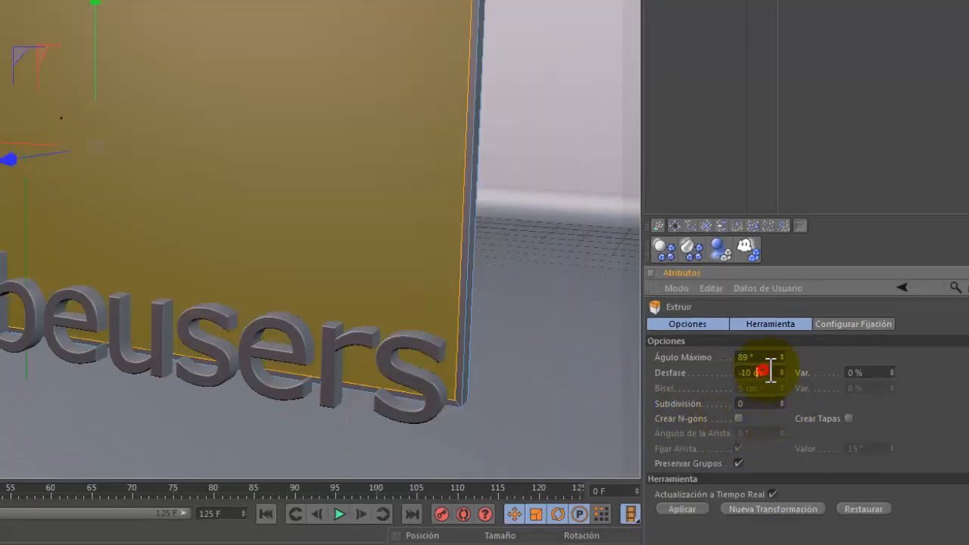
{"action": "key", "text": "Return"}
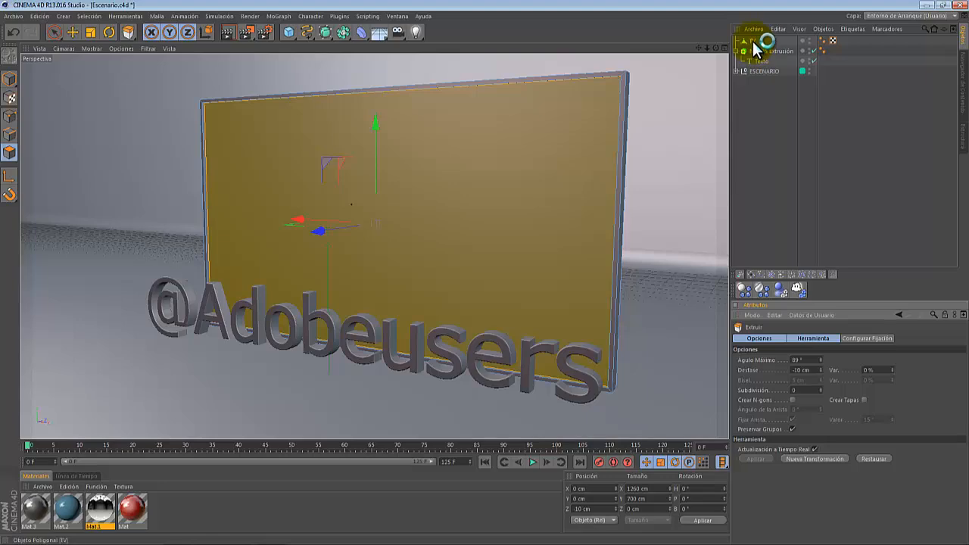
- Duplicate the TV object and rename the copy as PANTALLA
{"action": "left_click", "coordinate": [754, 43]}
{"action": "left_click_drag", "start_coordinate": [757, 42], "coordinate": [757, 45], "text": "ctrl"}
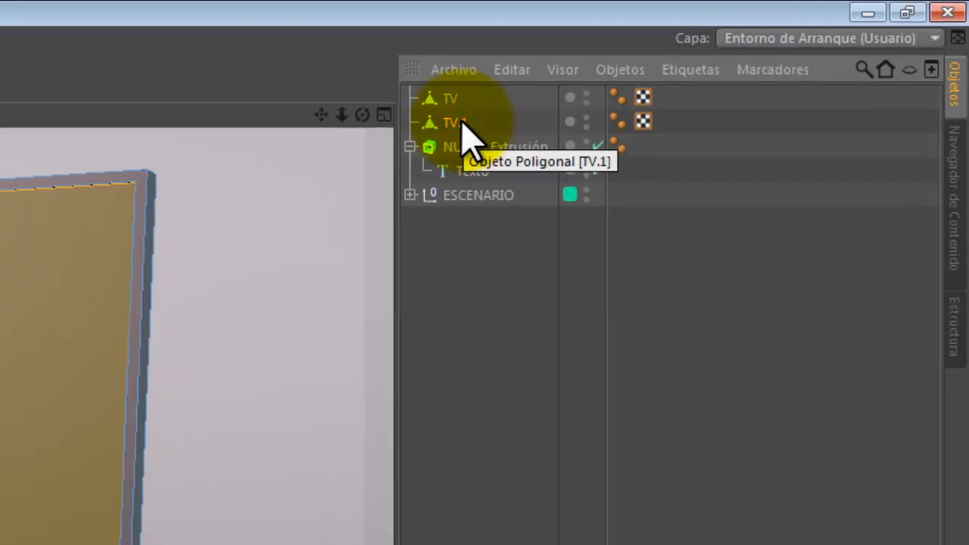
{"action": "double_click", "coordinate": [462, 123]}
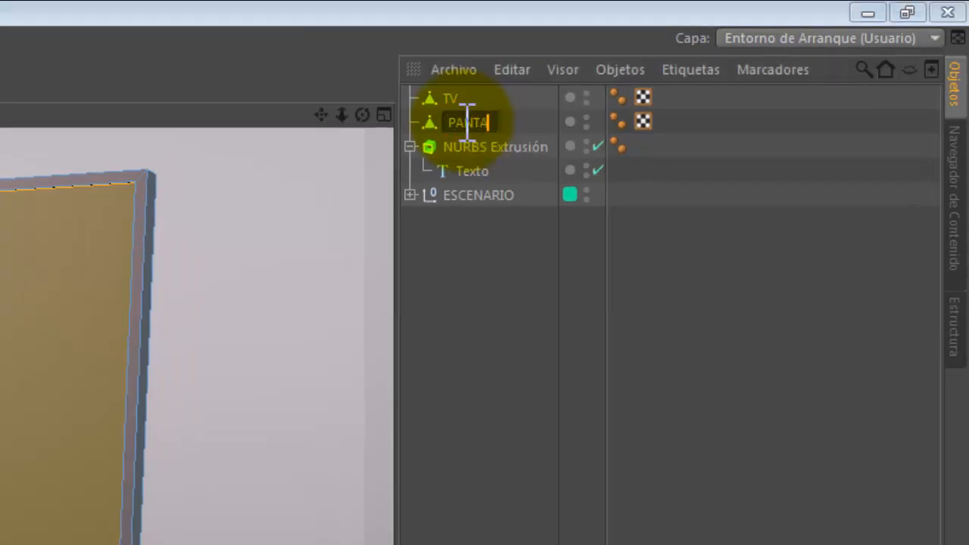
{"action": "key", "text": "Return"}
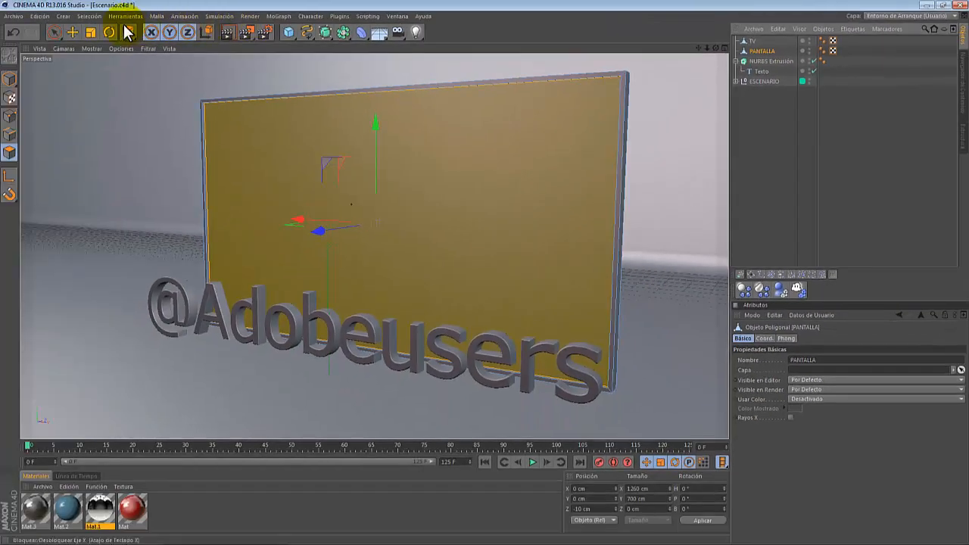
- Invert the polygon selection on PANTALLA and delete those polygons, keeping only the screen face
{"action": "left_click", "coordinate": [99, 17]}
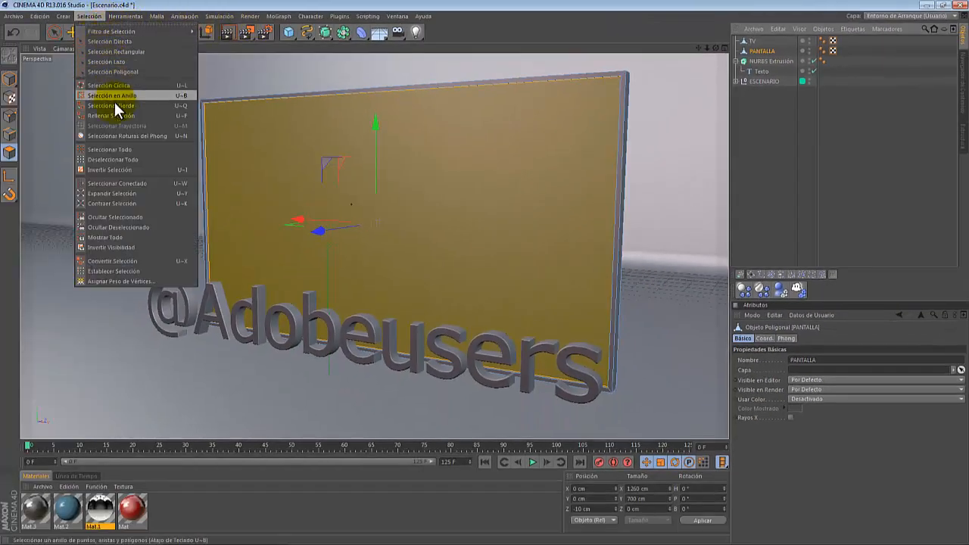
{"action": "left_click", "coordinate": [121, 170]}
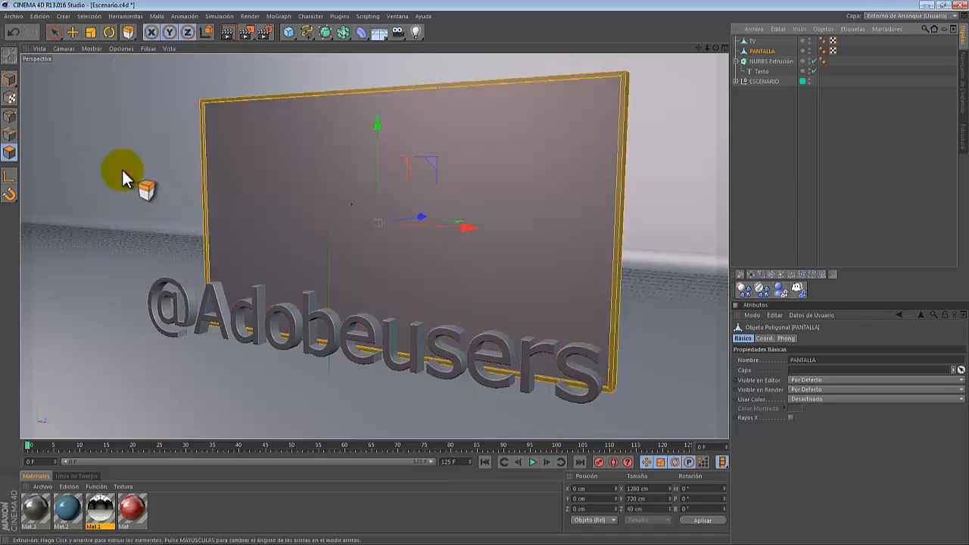
{"action": "left_click", "coordinate": [46, 15]}
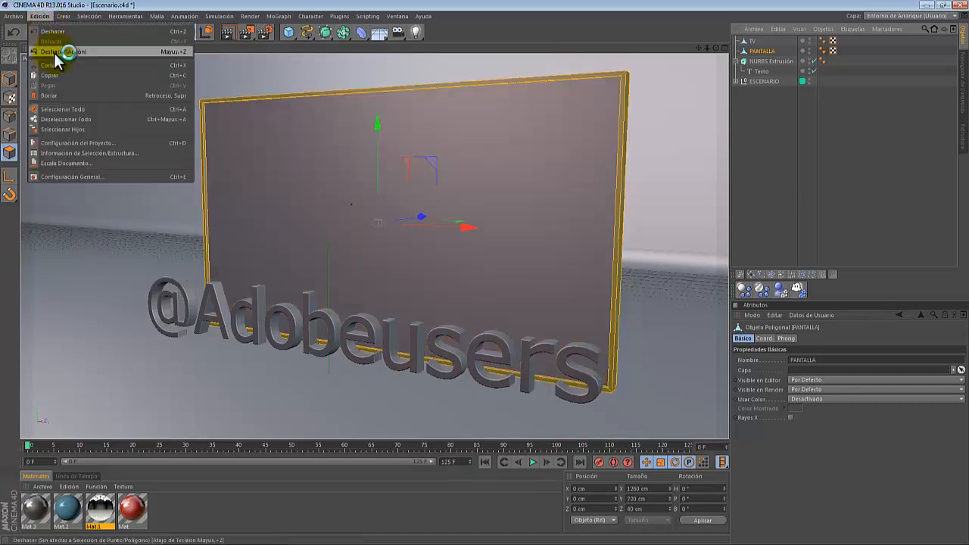
{"action": "left_click", "coordinate": [57, 96]}
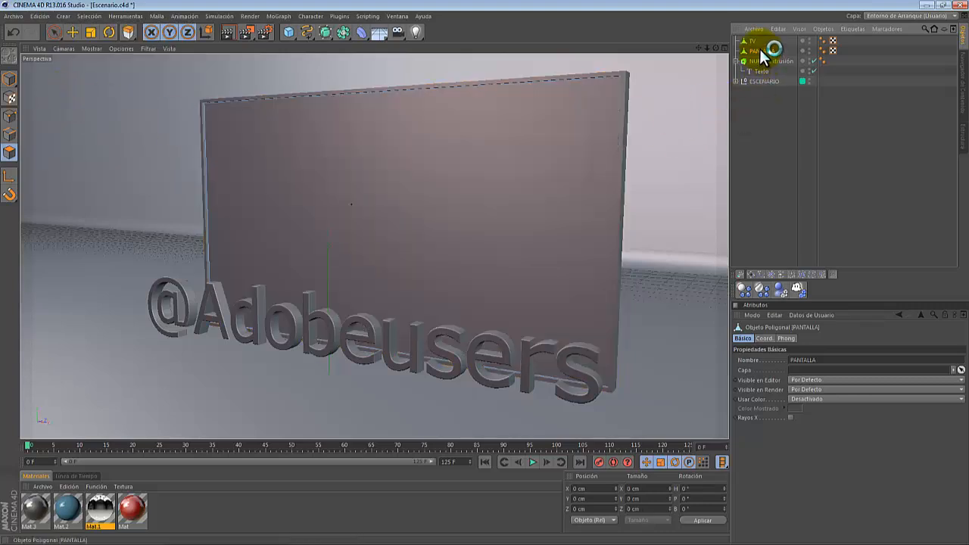
{"action": "left_click_drag", "start_coordinate": [759, 49], "coordinate": [39, 50]}
{"action": "left_click", "coordinate": [54, 32]}
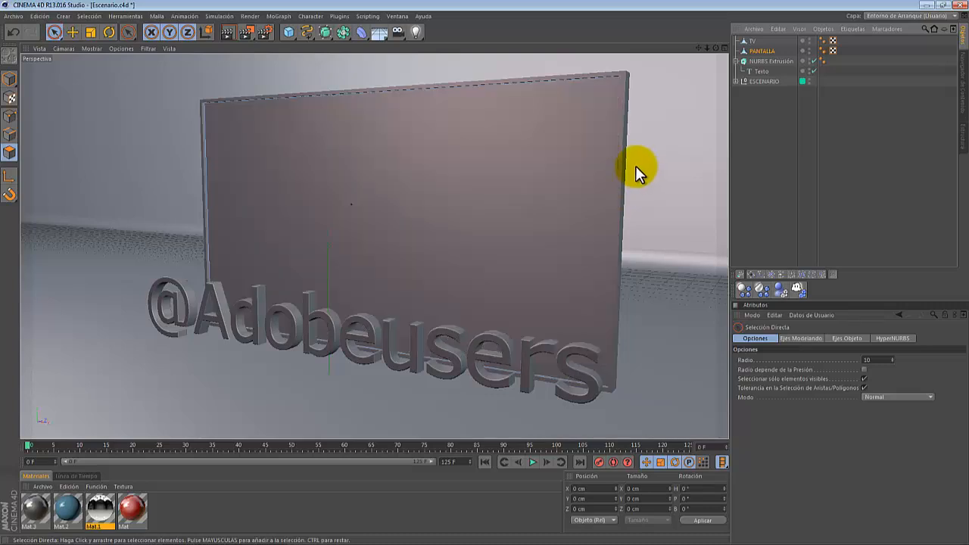
{"action": "left_click", "coordinate": [417, 200]}
{"action": "mouse_move", "coordinate": [318, 230]}
{"action": "left_mouse_down"}
{"action": "mouse_move", "coordinate": [216, 266]}
{"action": "mouse_move", "coordinate": [335, 221]}
{"action": "mouse_move", "coordinate": [252, 250]}
{"action": "mouse_move", "coordinate": [311, 230]}
{"action": "left_mouse_up"}
{"action": "key", "text": "ctrl+z"}
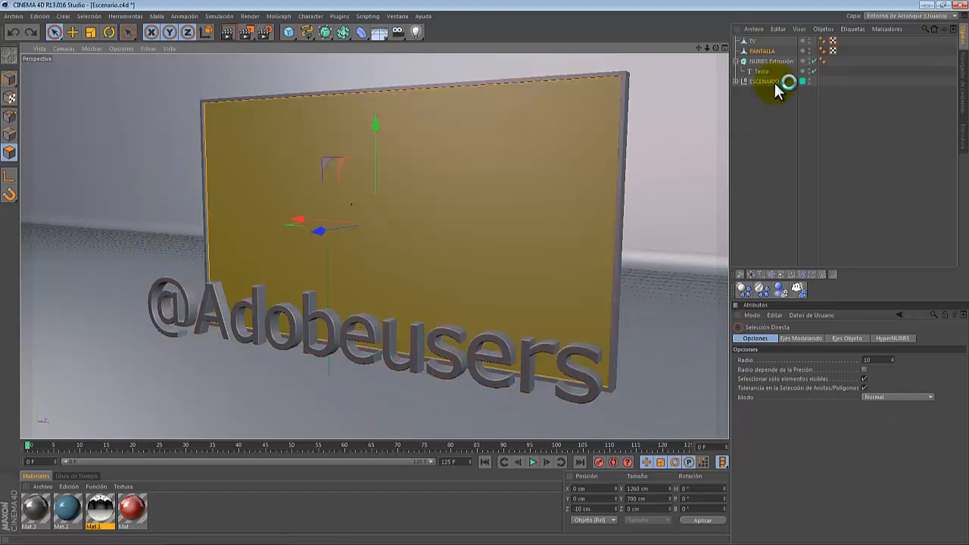
- Select both TV and PANTALLA and group them into a null object
{"action": "left_click", "coordinate": [763, 52]}
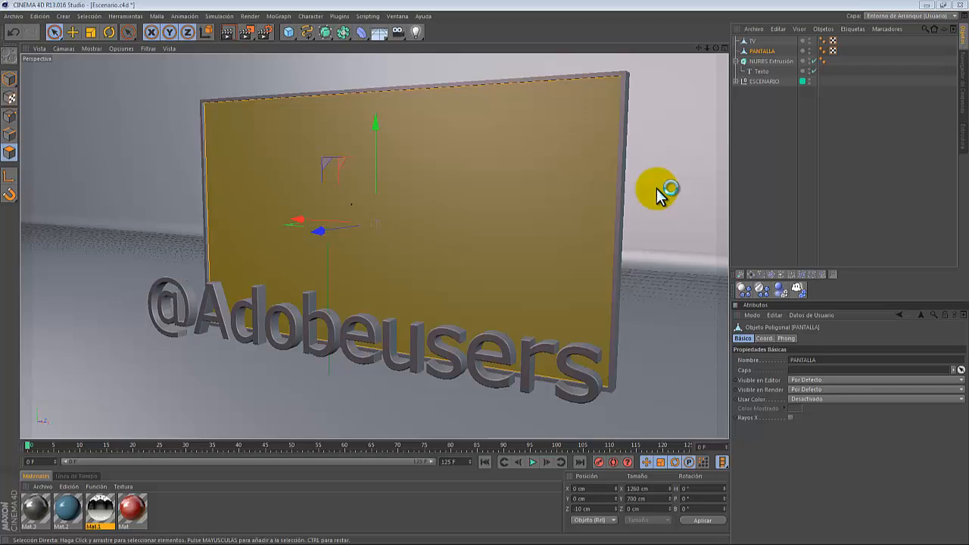
{"action": "left_click", "coordinate": [753, 44]}
{"action": "left_click", "coordinate": [759, 52], "text": "ctrl"}
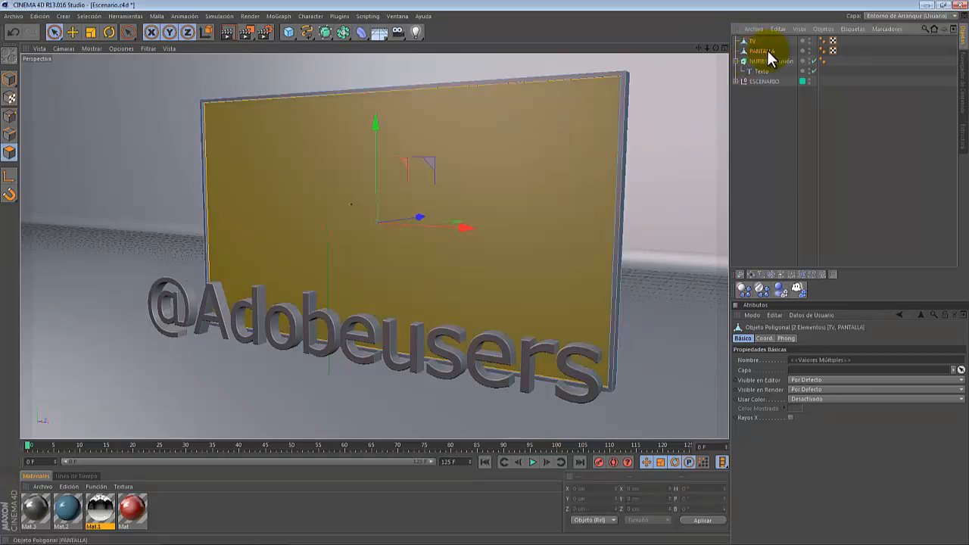
{"action": "right_click", "coordinate": [770, 58]}
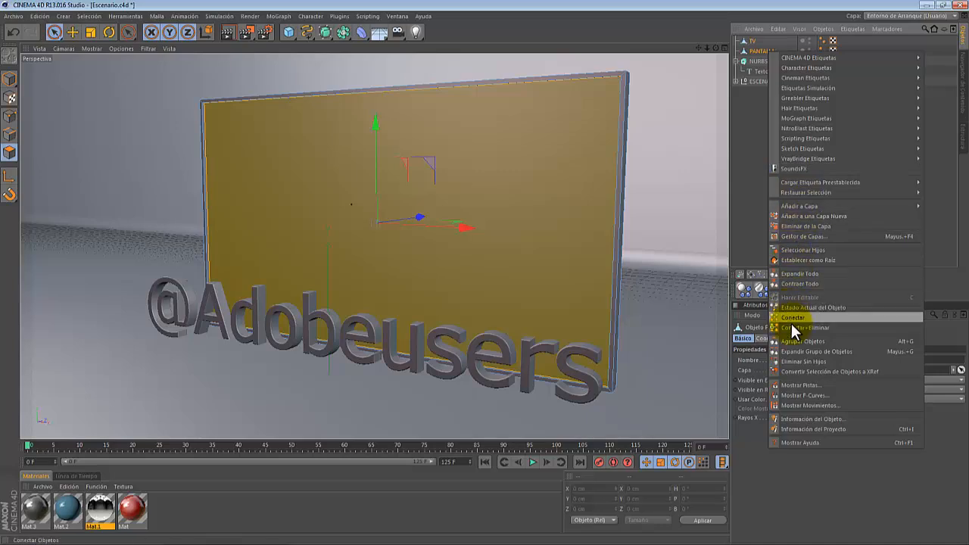
{"action": "left_click", "coordinate": [801, 346]}
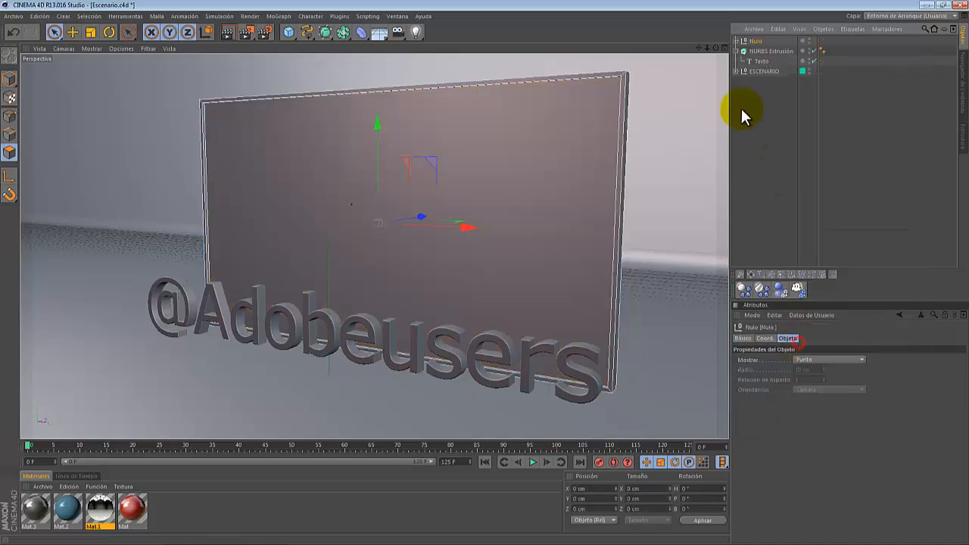
- Rename the new group null as VIDEO
{"action": "double_click", "coordinate": [754, 42]}
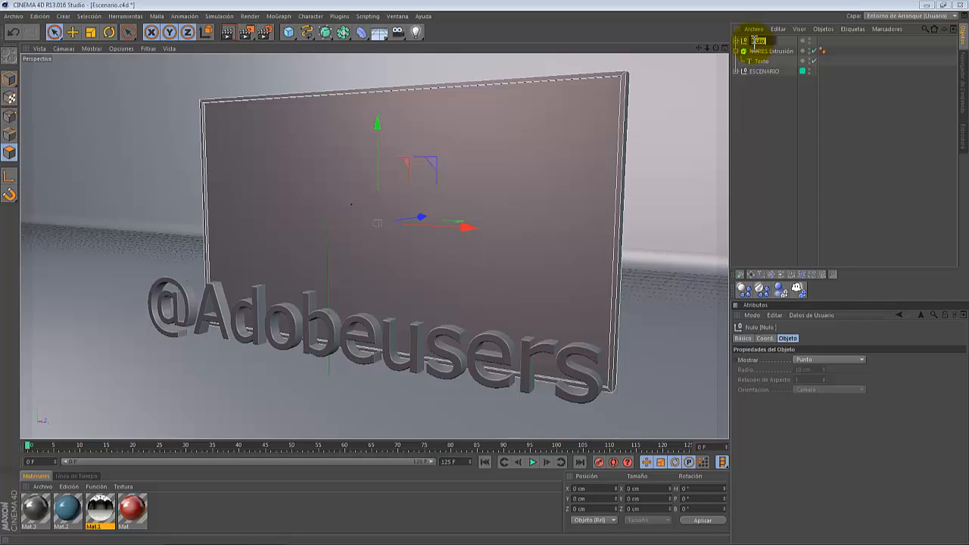
{"action": "type", "text": "VIDEO"}
{"action": "key", "text": "Return"}
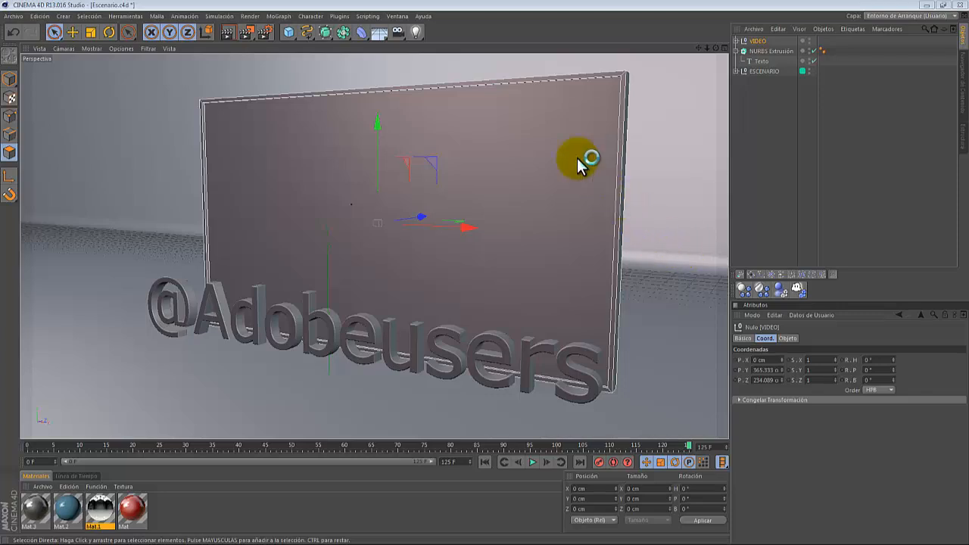
- Add a camera object to the scene
{"action": "left_click", "coordinate": [396, 33]}
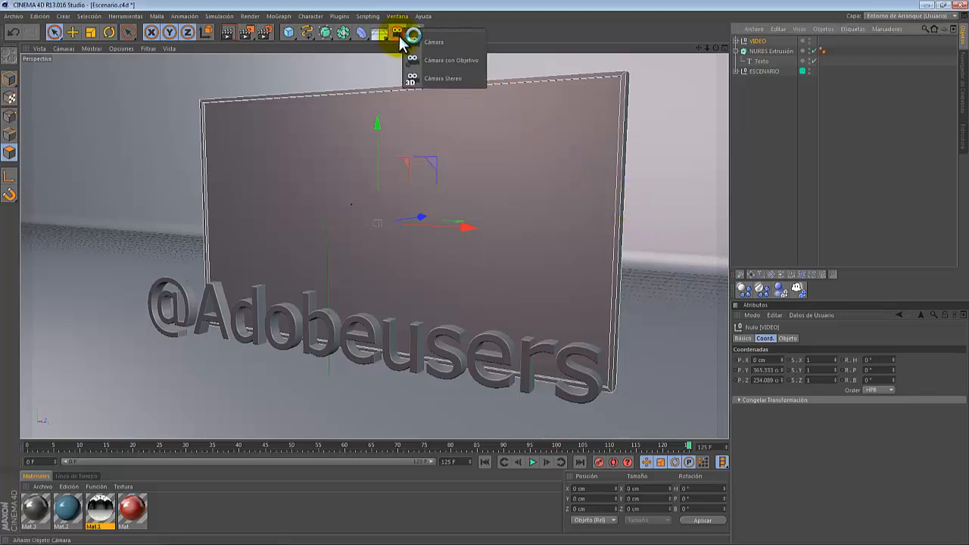
{"action": "left_click", "coordinate": [444, 43]}
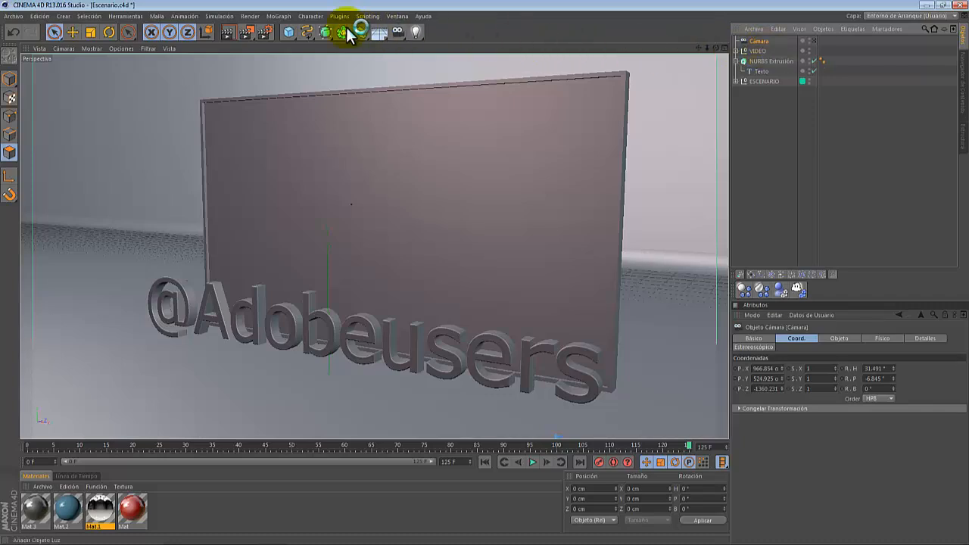
- Create a null object and place the camera inside it as a child
{"action": "left_click", "coordinate": [64, 16]}
{"action": "mouse_move", "coordinate": [68, 33]}
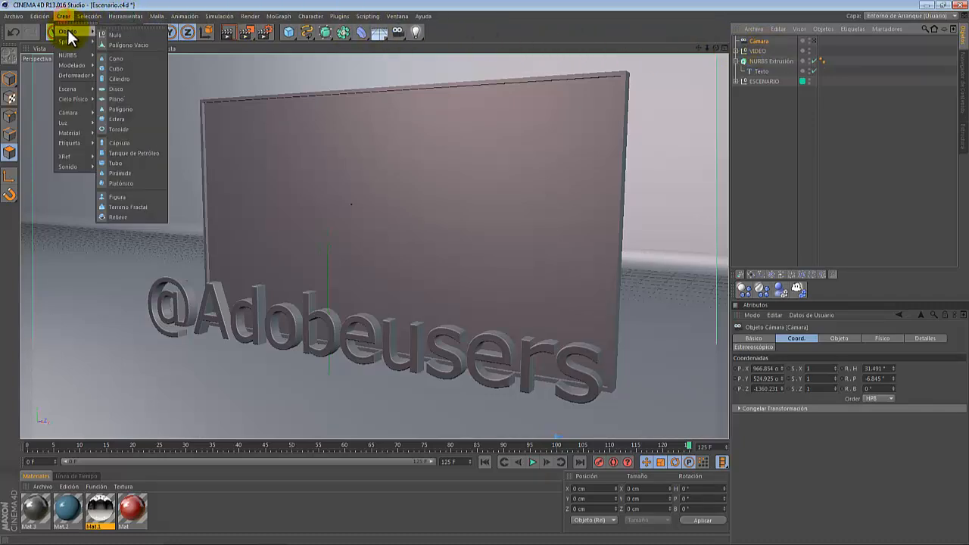
{"action": "left_click", "coordinate": [105, 32]}
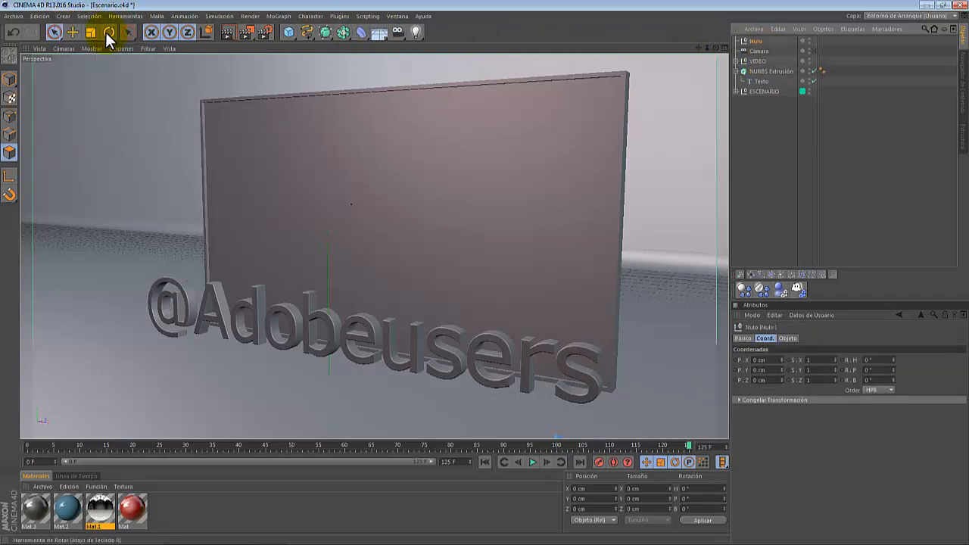
{"action": "left_click_drag", "start_coordinate": [762, 41], "coordinate": [760, 41]}
{"action": "left_click", "coordinate": [757, 41]}
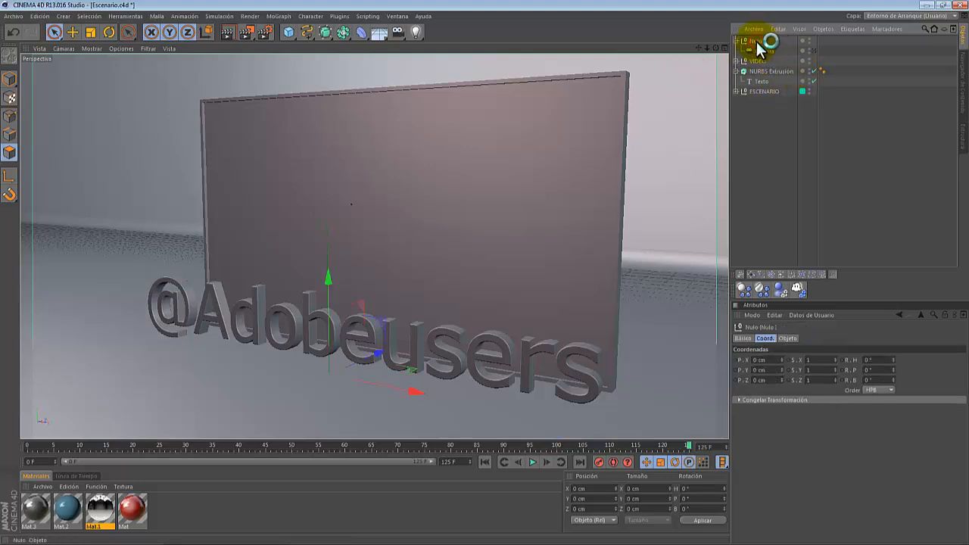
- Rename the camera's parent null as CAMARA1
{"action": "double_click", "coordinate": [756, 40]}
{"action": "type", "text": "A"}
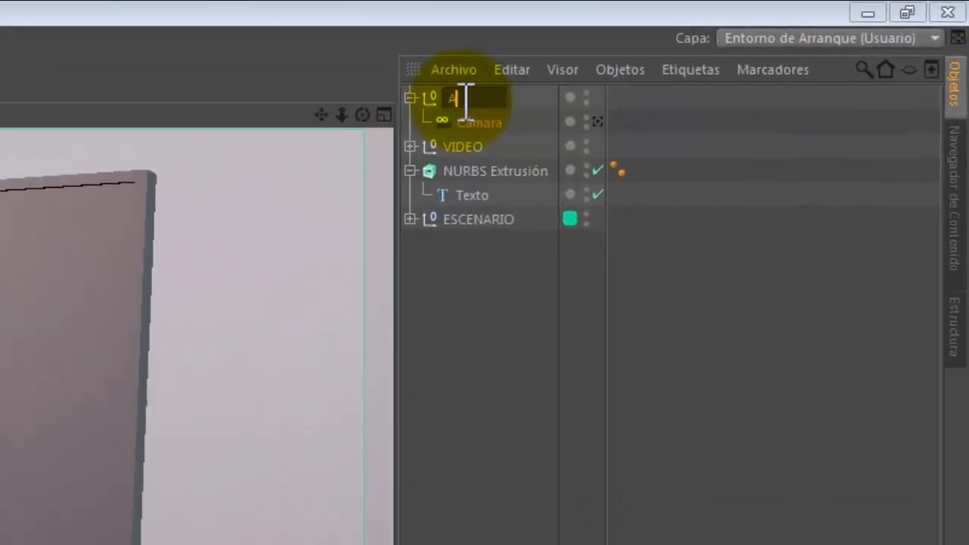
{"action": "type", "text": "AMARA1"}
{"action": "key", "text": "Return"}
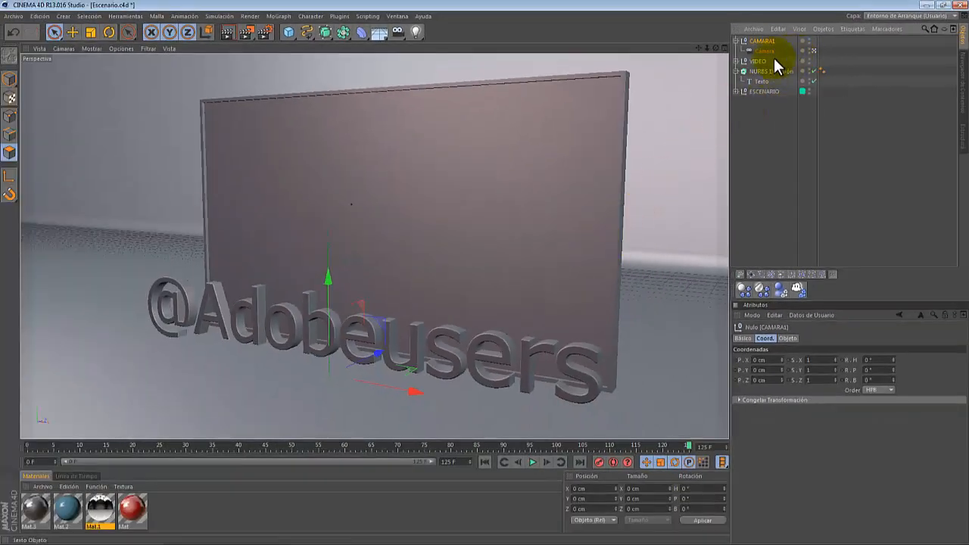
- Move the time slider to the start and record a keyframe for the CAMARA1 null
{"action": "left_click_drag", "start_coordinate": [689, 446], "coordinate": [103, 457]}
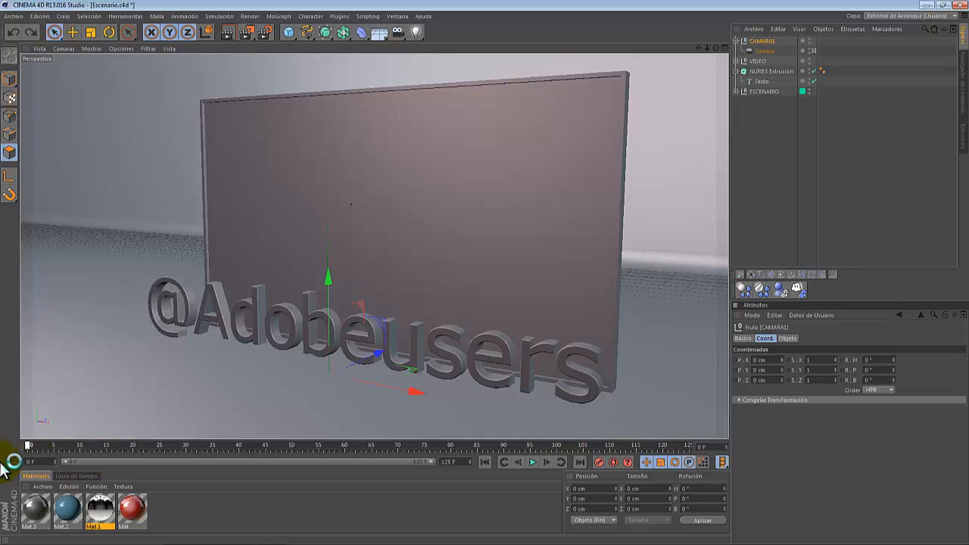
{"action": "left_click_drag", "start_coordinate": [0, 463], "coordinate": [10, 462]}
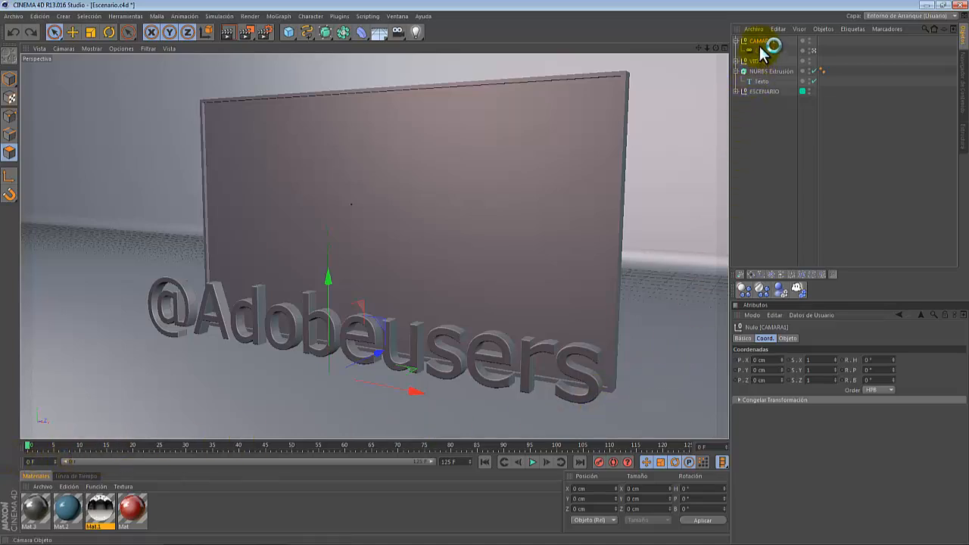
{"action": "left_click", "coordinate": [598, 462]}
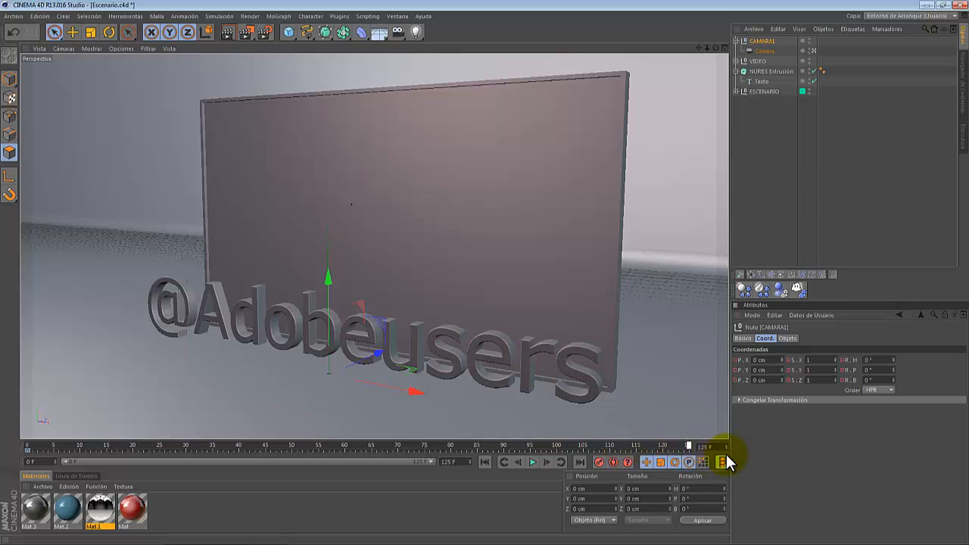
- Set the CAMARA1 null's heading rotation to -70° and record another keyframe
{"action": "left_click_drag", "start_coordinate": [894, 359], "coordinate": [894, 358]}
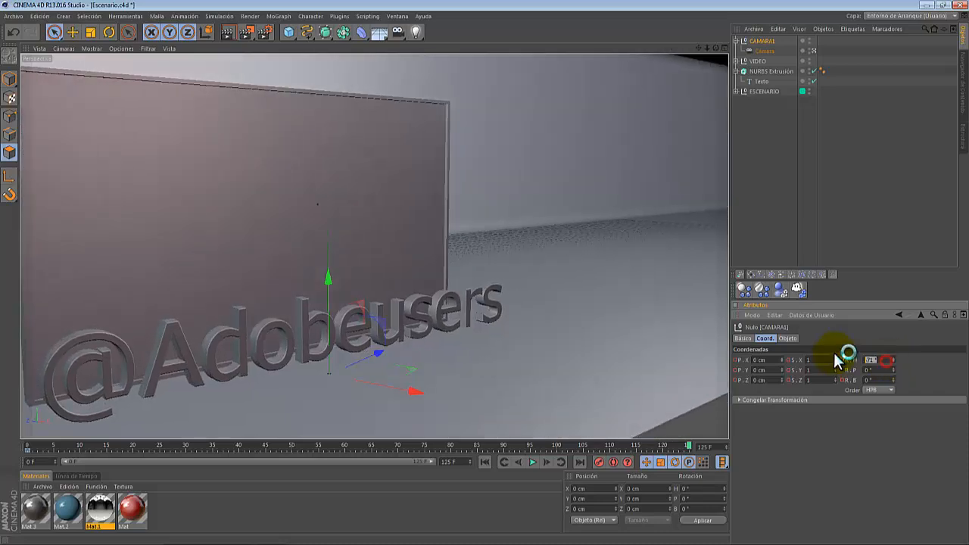
{"action": "type", "text": "0"}
{"action": "key", "text": "Return"}
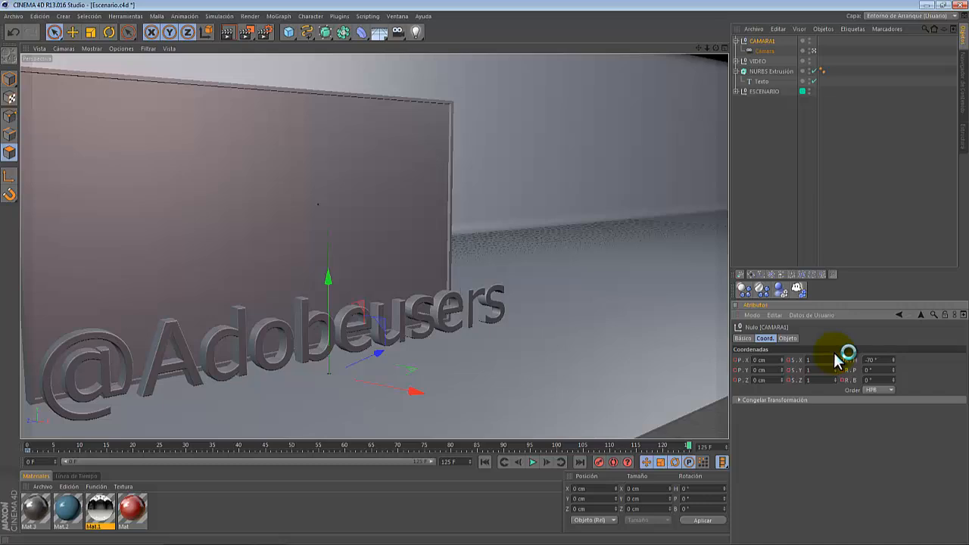
{"action": "left_click", "coordinate": [602, 463]}
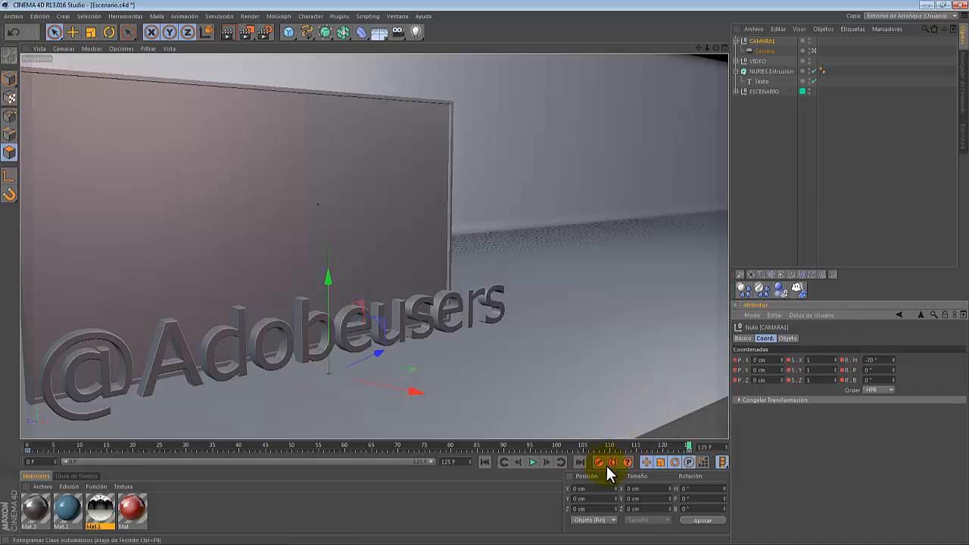
- Select the camera, reposition it to frame the screen and text, and scrub the timeline to preview
{"action": "left_click", "coordinate": [765, 51]}
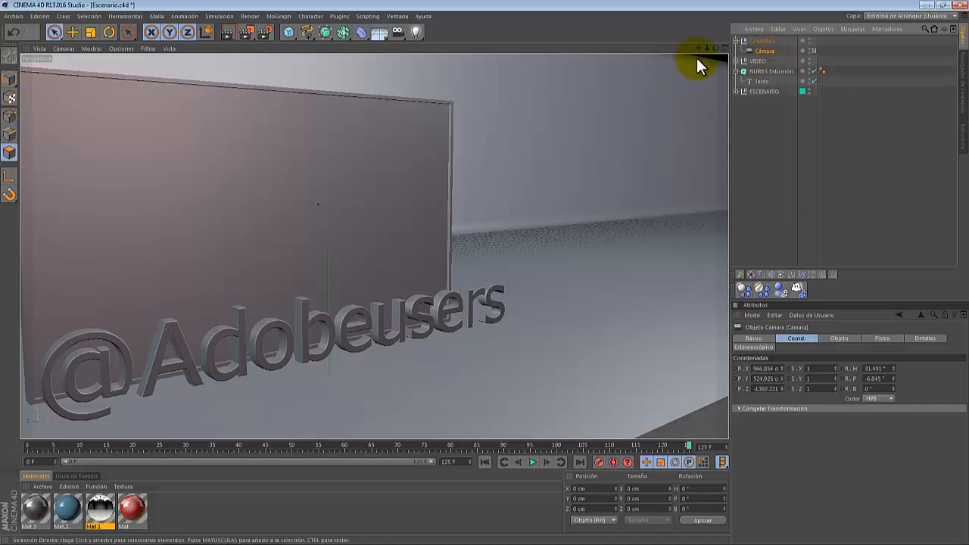
{"action": "left_click_drag", "start_coordinate": [699, 49], "coordinate": [483, 272]}
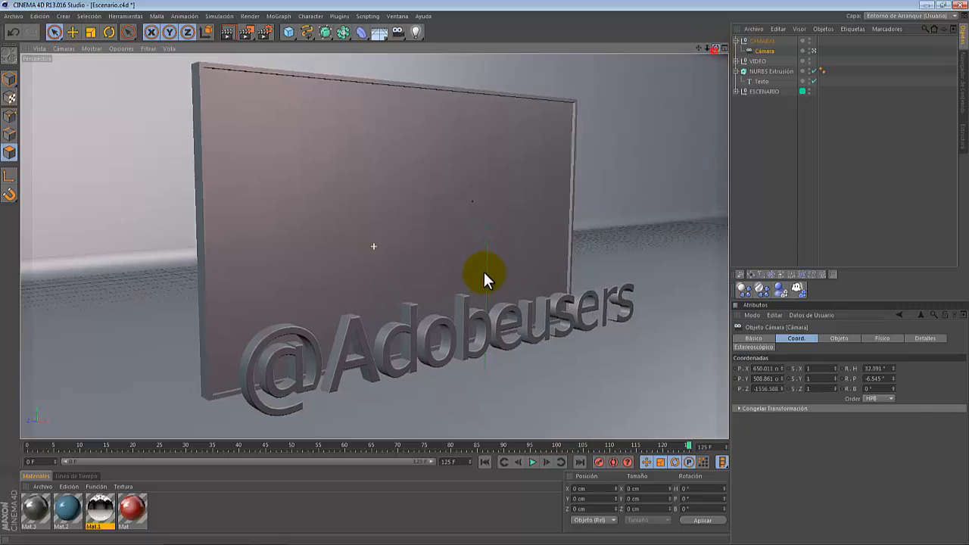
{"action": "left_click_drag", "start_coordinate": [699, 49], "coordinate": [483, 270]}
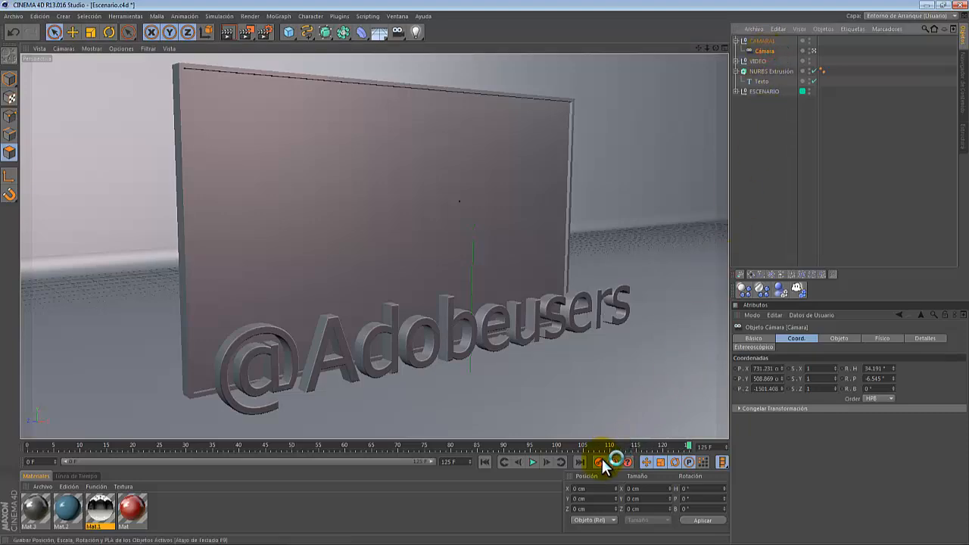
{"action": "left_click_drag", "start_coordinate": [689, 448], "coordinate": [279, 445]}
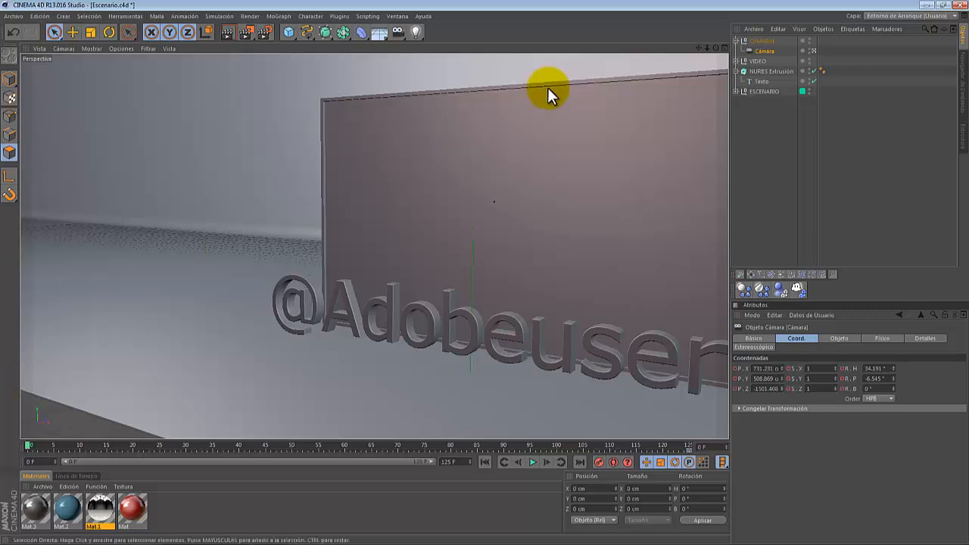
{"action": "left_click_drag", "start_coordinate": [699, 46], "coordinate": [483, 269]}
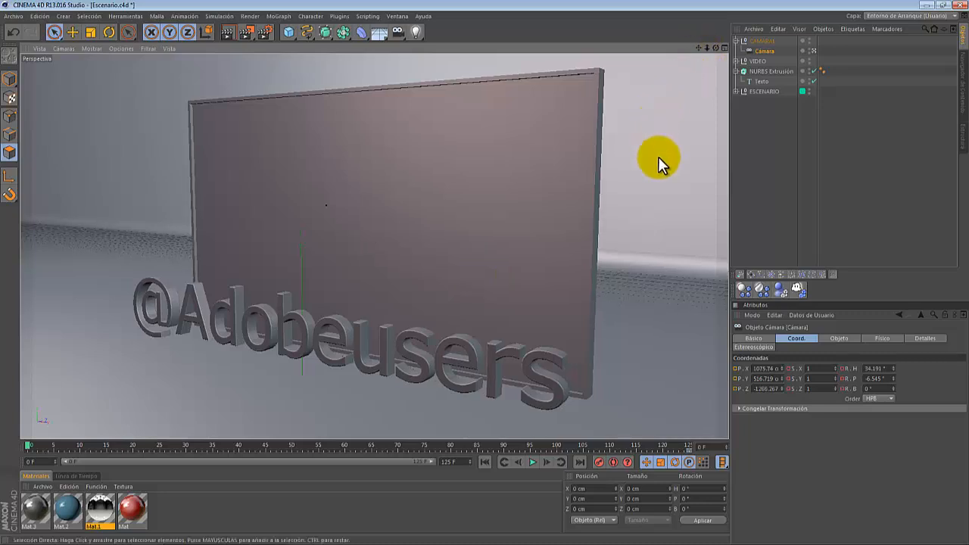
{"action": "left_click", "coordinate": [599, 463]}
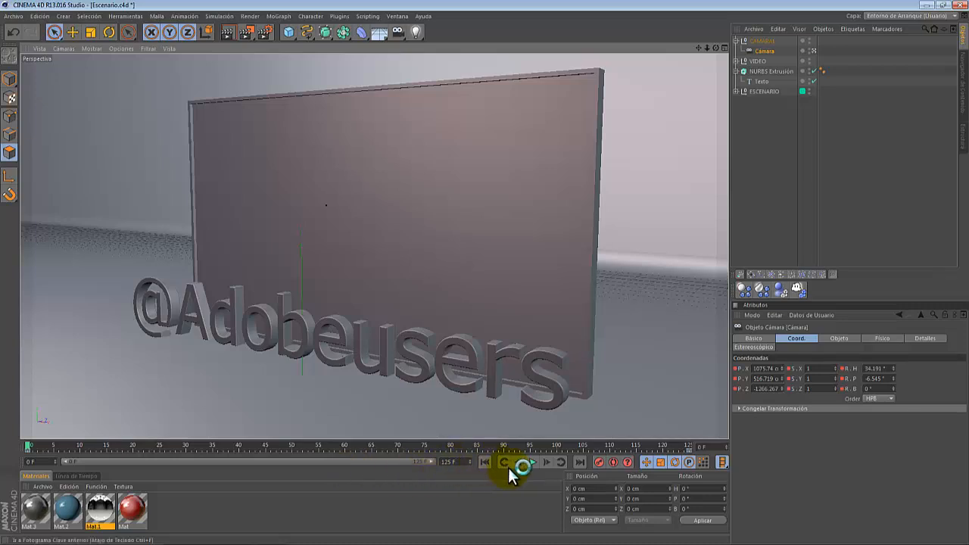
- Play the camera animation and stop it to preview the move
{"action": "left_click", "coordinate": [535, 462]}
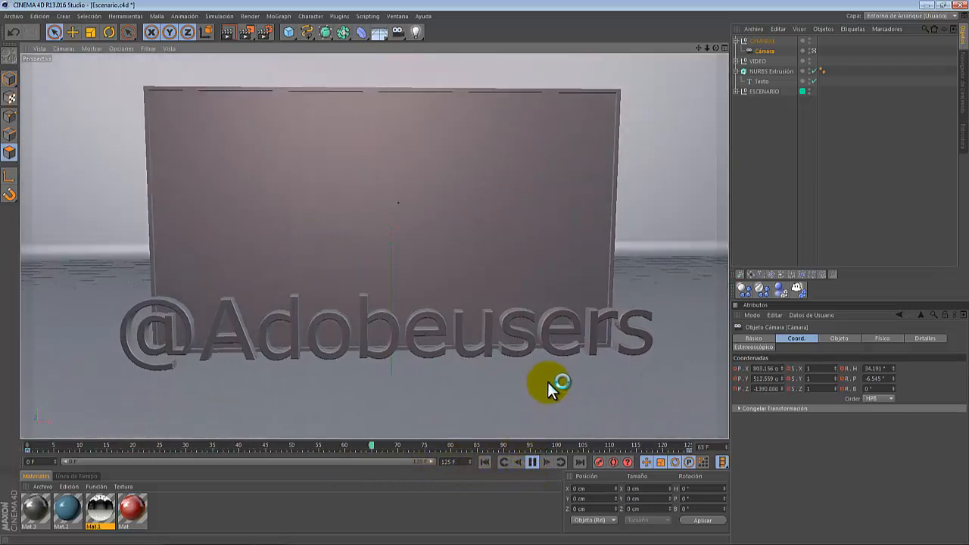
{"action": "left_click", "coordinate": [533, 462]}
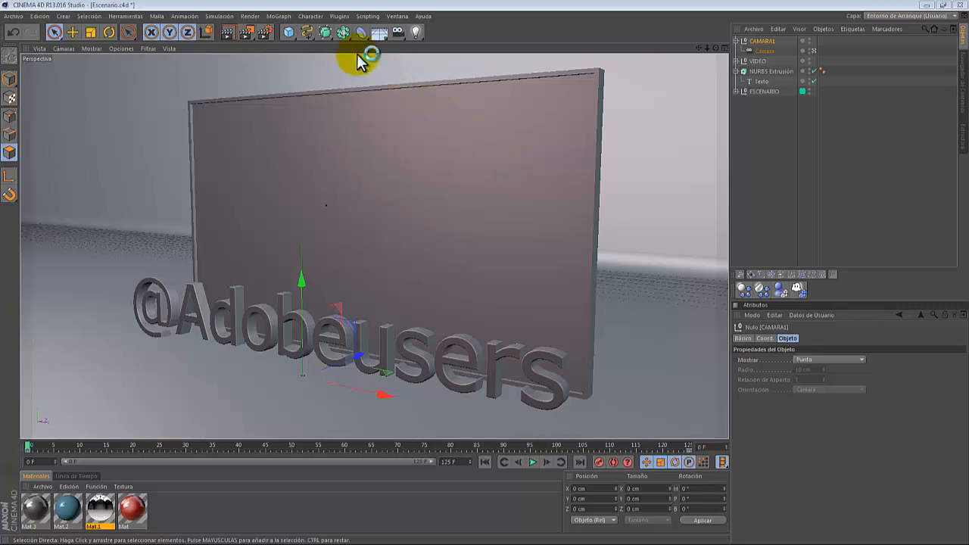
- Add a MoGraph Fracture object and nest the NURBS Extrusion text inside it
{"action": "left_click", "coordinate": [279, 16]}
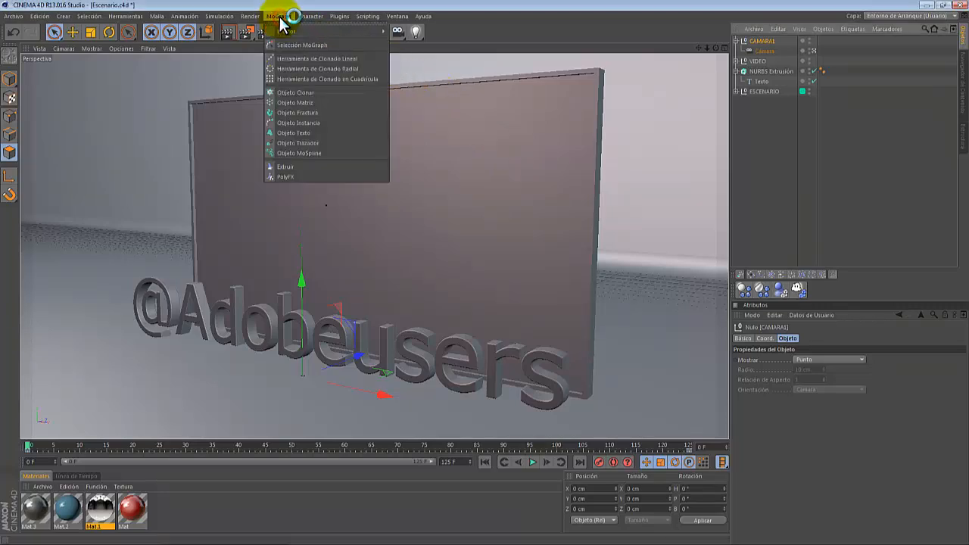
{"action": "left_click", "coordinate": [336, 113]}
{"action": "left_click_drag", "start_coordinate": [767, 41], "coordinate": [760, 109]}
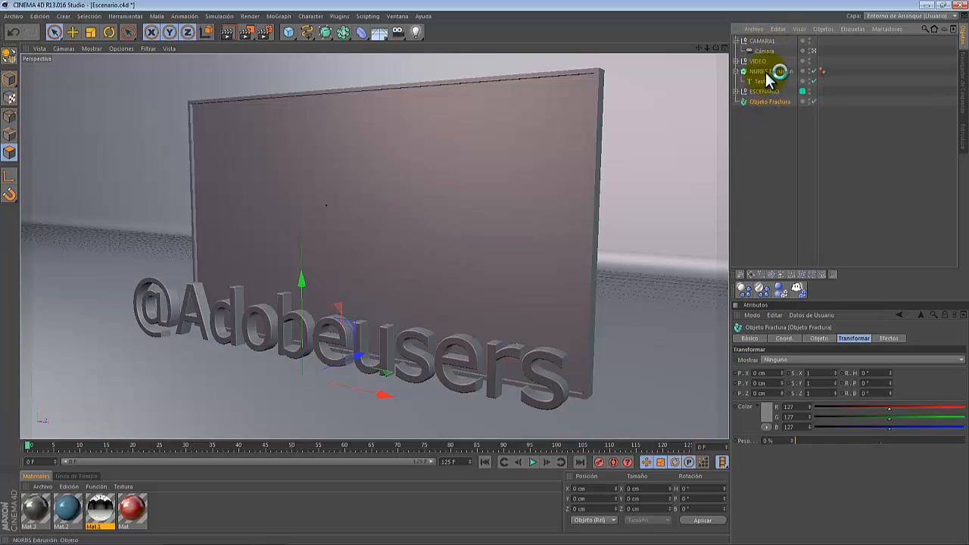
{"action": "left_click_drag", "start_coordinate": [772, 73], "coordinate": [778, 100]}
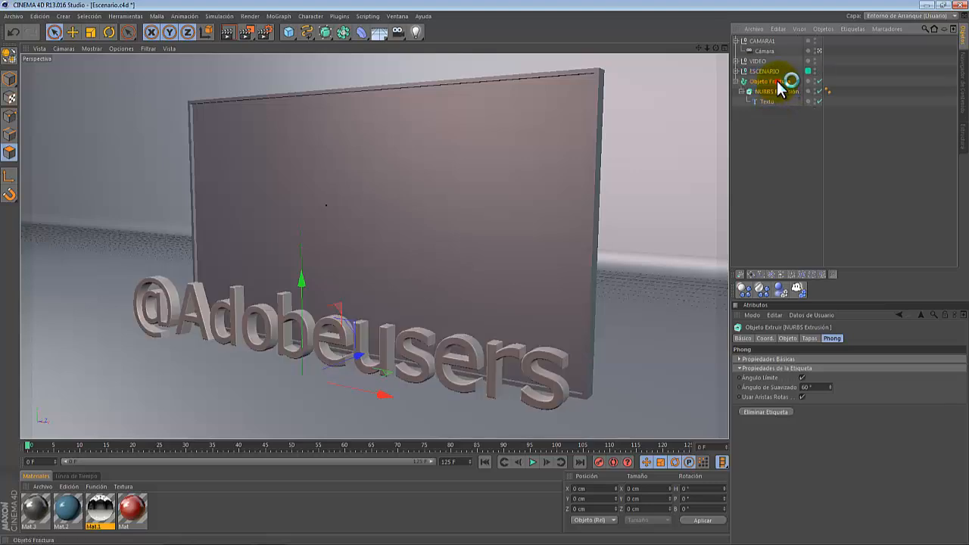
{"action": "left_click", "coordinate": [777, 81]}
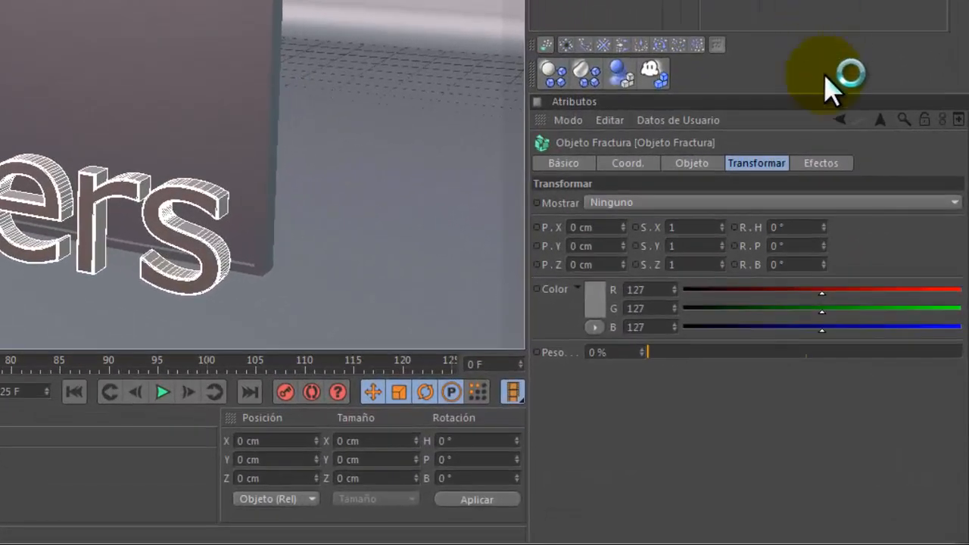
- Set the Fracture object's mode to Explotar Segmentos y Conectar
{"action": "left_click", "coordinate": [824, 163]}
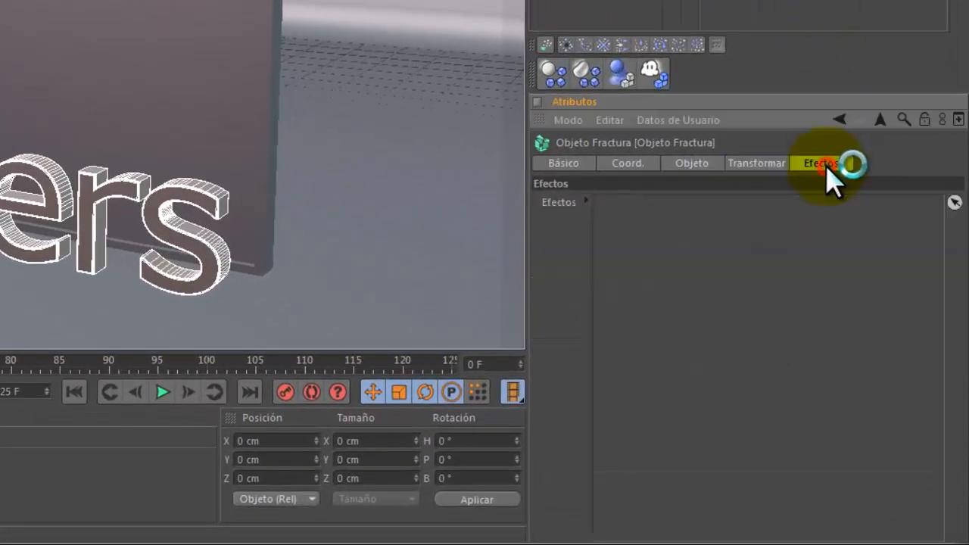
{"action": "left_click", "coordinate": [766, 163]}
{"action": "left_click", "coordinate": [703, 164]}
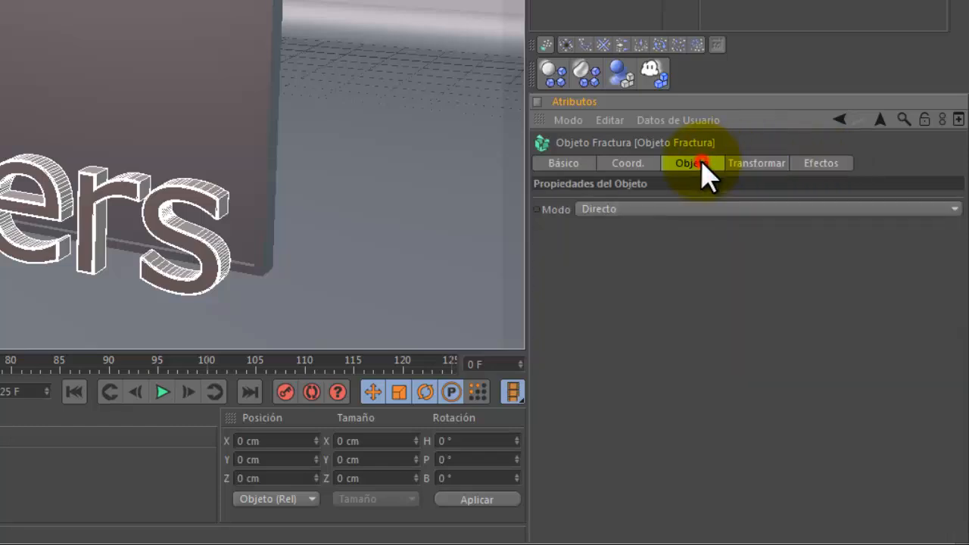
{"action": "left_click", "coordinate": [687, 207]}
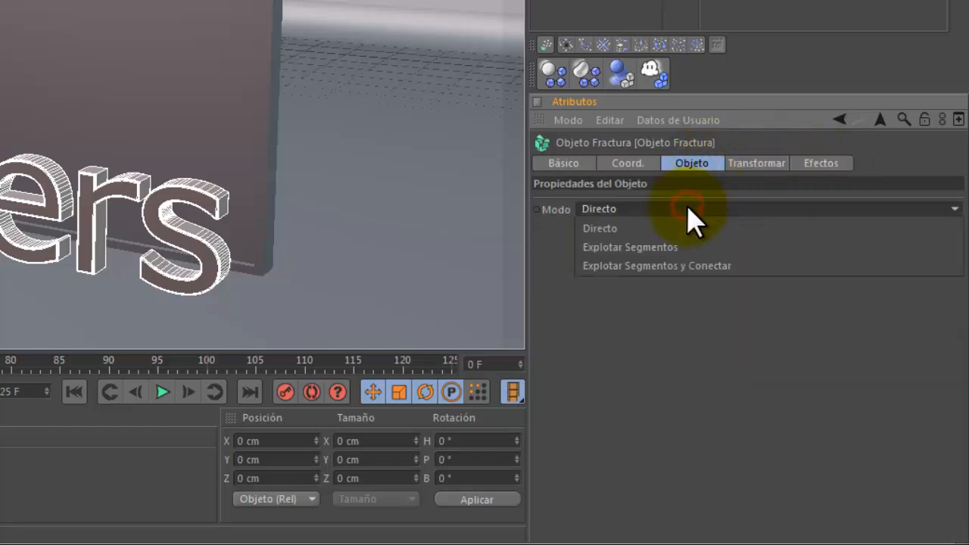
{"action": "left_click", "coordinate": [662, 267]}
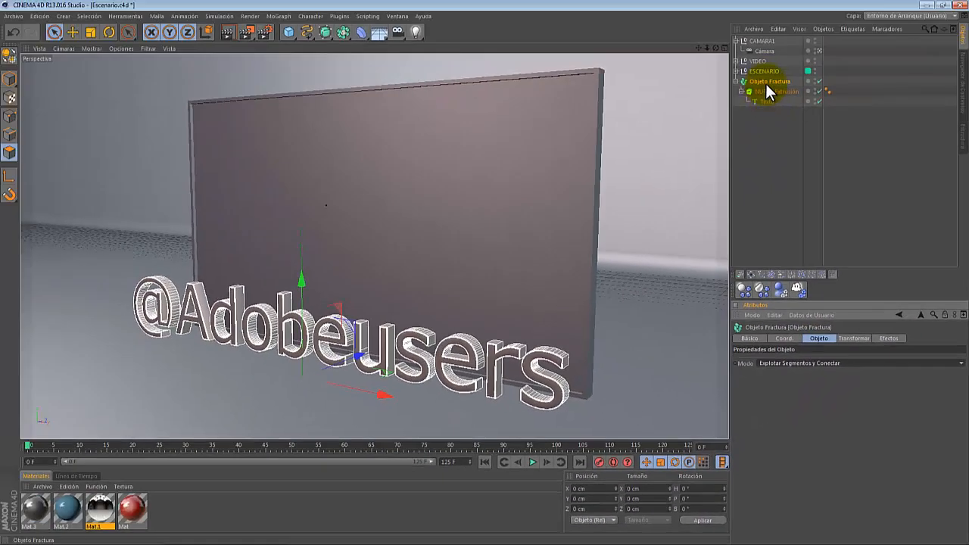
{"action": "left_click", "coordinate": [766, 83]}
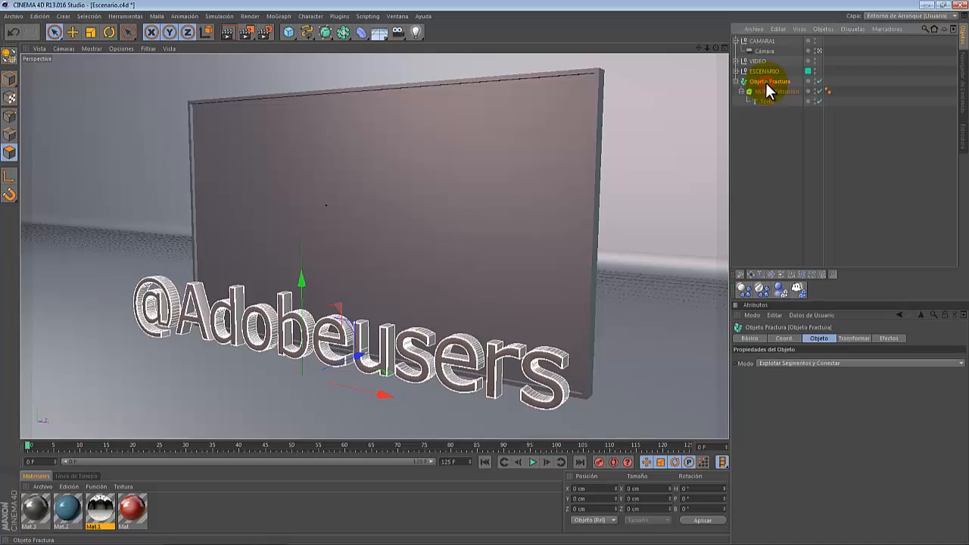
- Add a Plain effector, place it below ESCENARIO in the hierarchy, and save the scene
{"action": "left_click", "coordinate": [279, 16]}
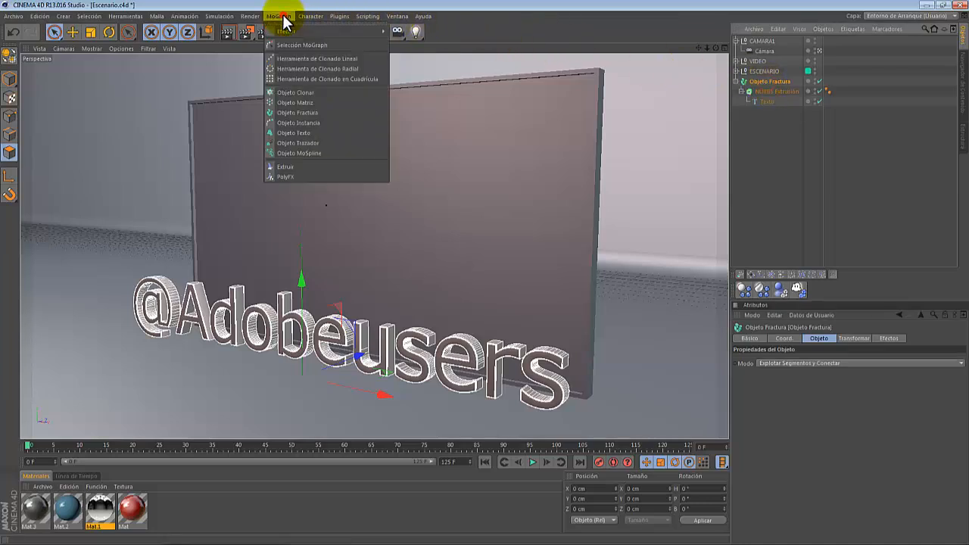
{"action": "mouse_move", "coordinate": [288, 31]}
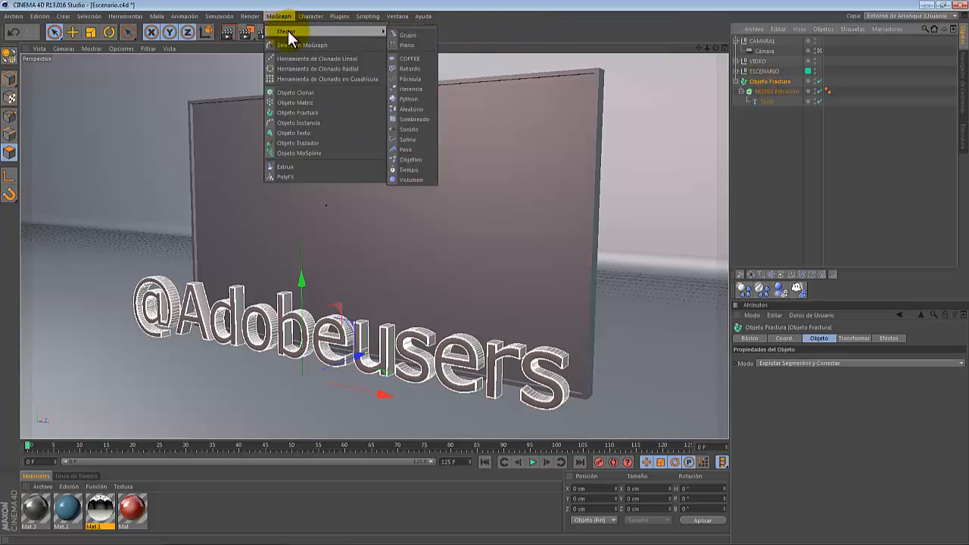
{"action": "left_click", "coordinate": [409, 45]}
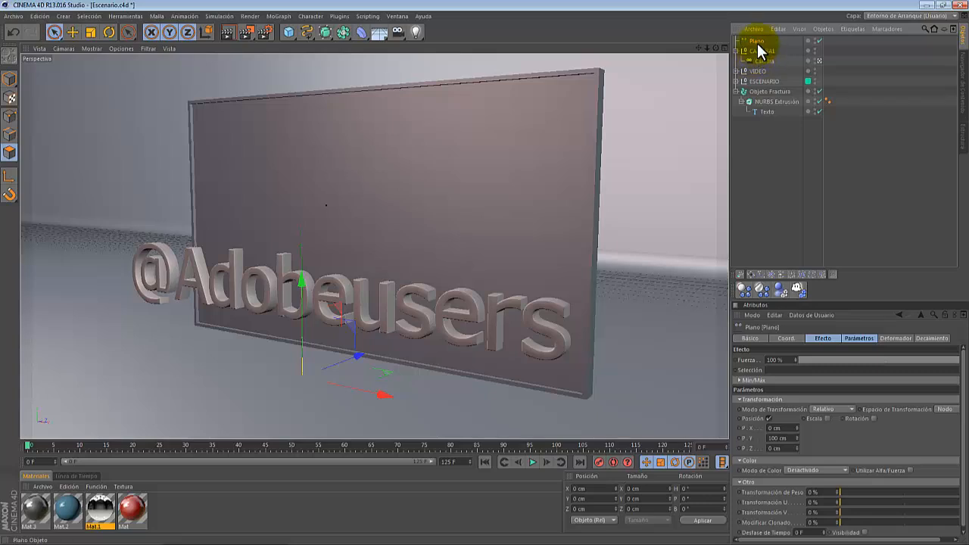
{"action": "left_click_drag", "start_coordinate": [758, 45], "coordinate": [755, 88]}
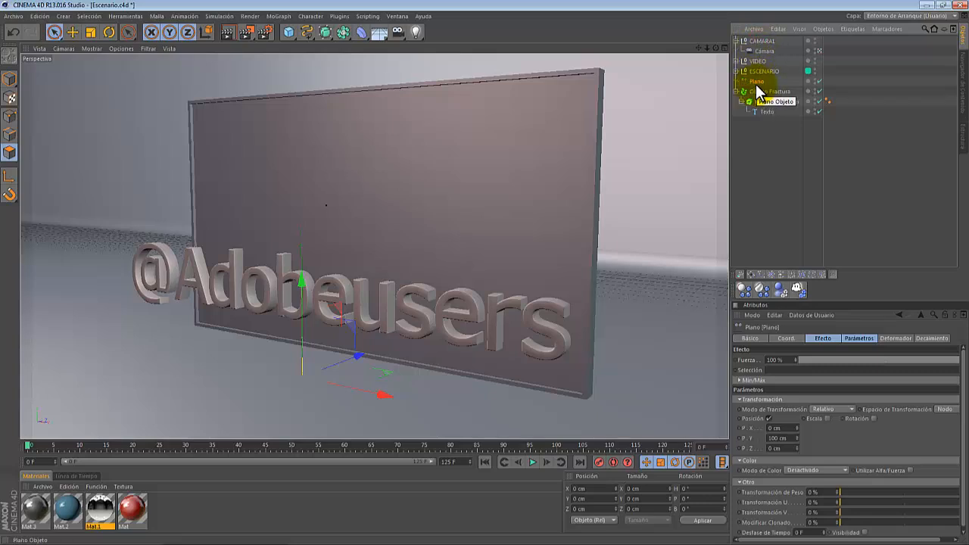
{"action": "key", "text": "ctrl+s"}
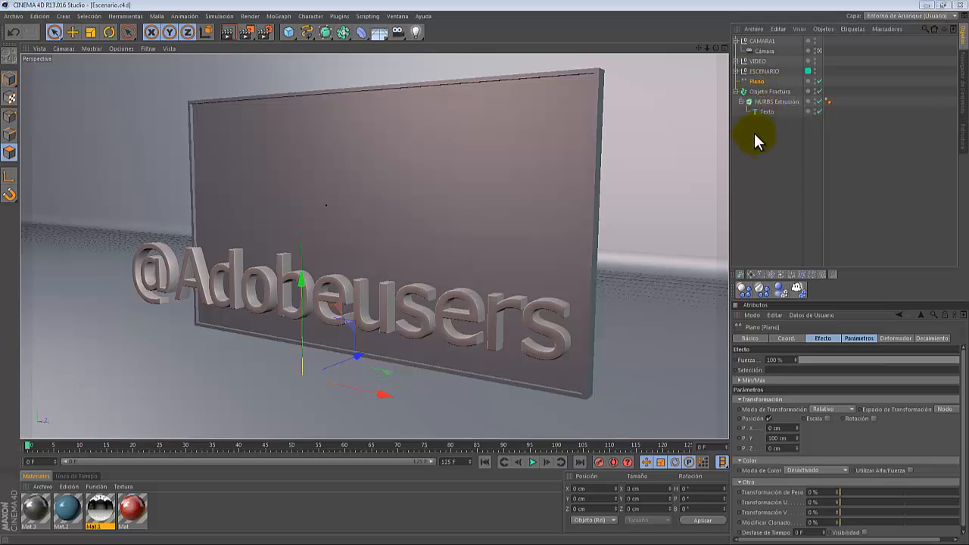
- Set the Plain effector's Y position parameter to 0 cm
{"action": "left_click", "coordinate": [772, 92]}
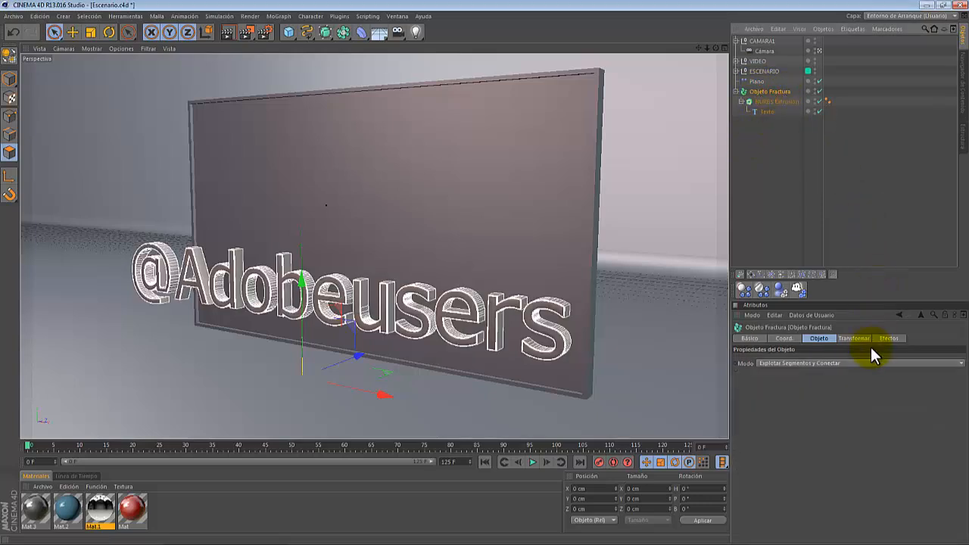
{"action": "left_click", "coordinate": [890, 340]}
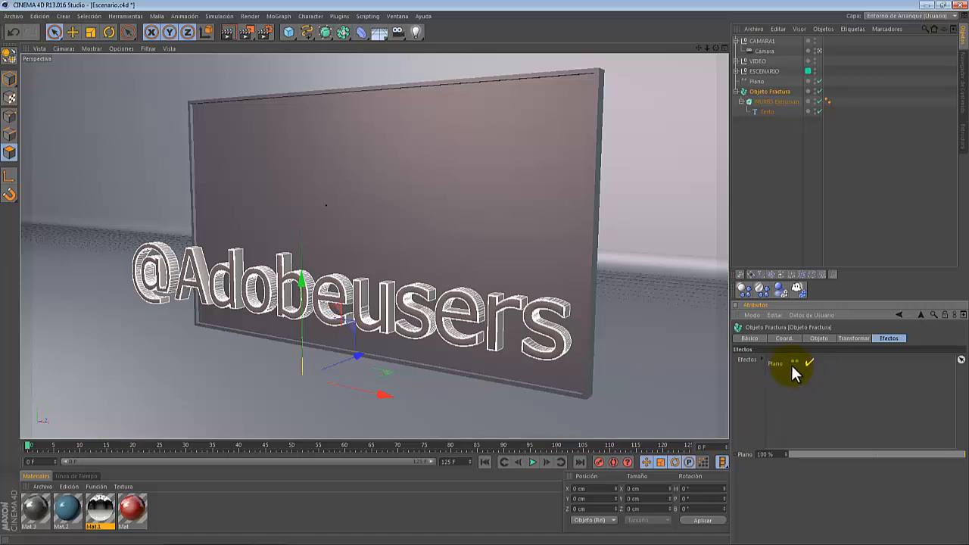
{"action": "left_click", "coordinate": [755, 83]}
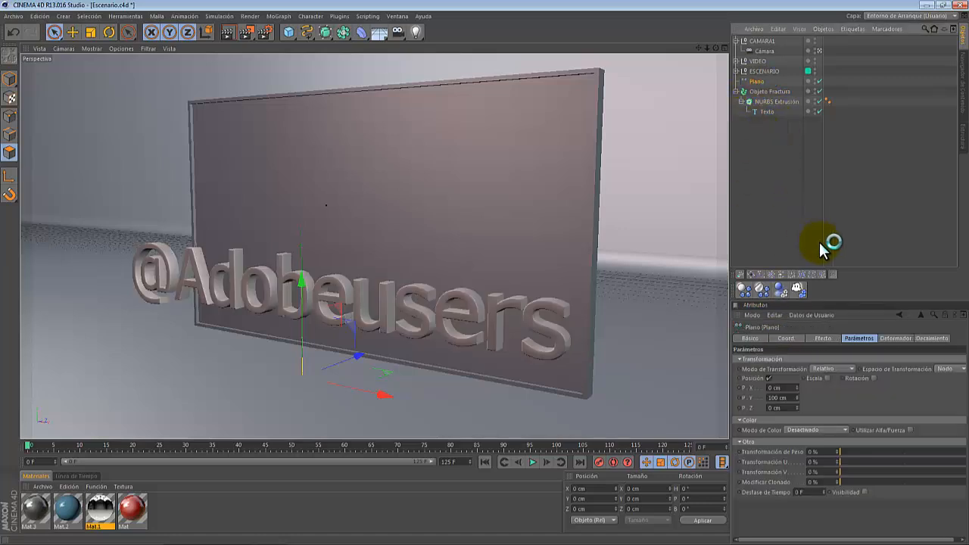
{"action": "left_click", "coordinate": [791, 398]}
{"action": "type", "text": "0"}
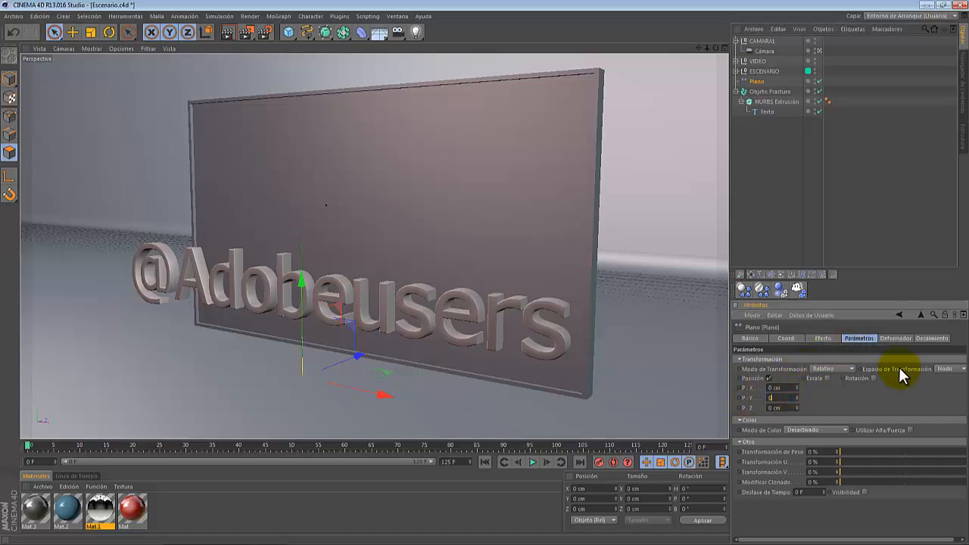
{"action": "key", "text": "Return"}
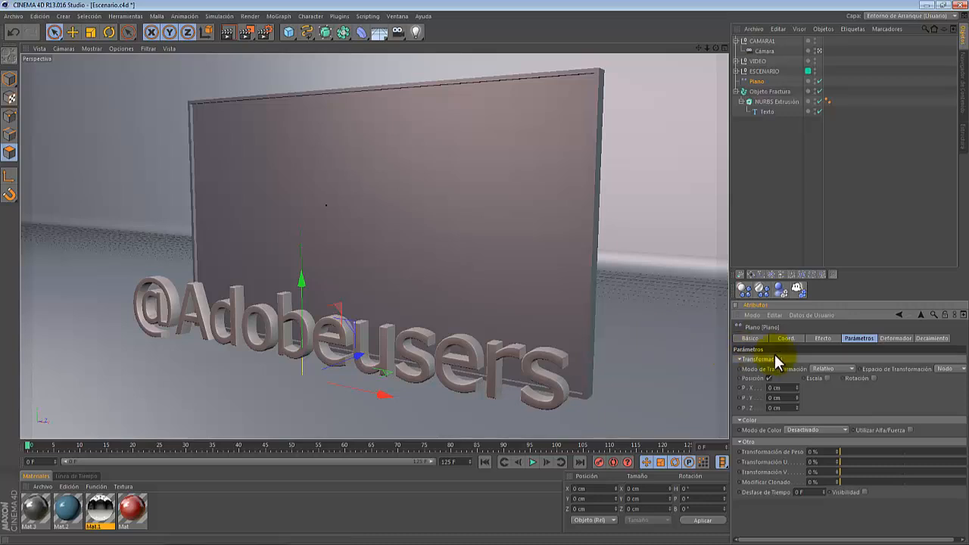
- Temporarily switch the Plain effector's Y position parameter back to 100 cm, then return it to 0 cm
{"action": "mouse_move", "coordinate": [797, 398]}
{"action": "left_mouse_down"}
{"action": "mouse_move", "coordinate": [800, 379]}
{"action": "mouse_move", "coordinate": [796, 410]}
{"action": "mouse_move", "coordinate": [795, 379]}
{"action": "mouse_move", "coordinate": [796, 394]}
{"action": "left_mouse_up"}
{"action": "right_click", "coordinate": [797, 397]}
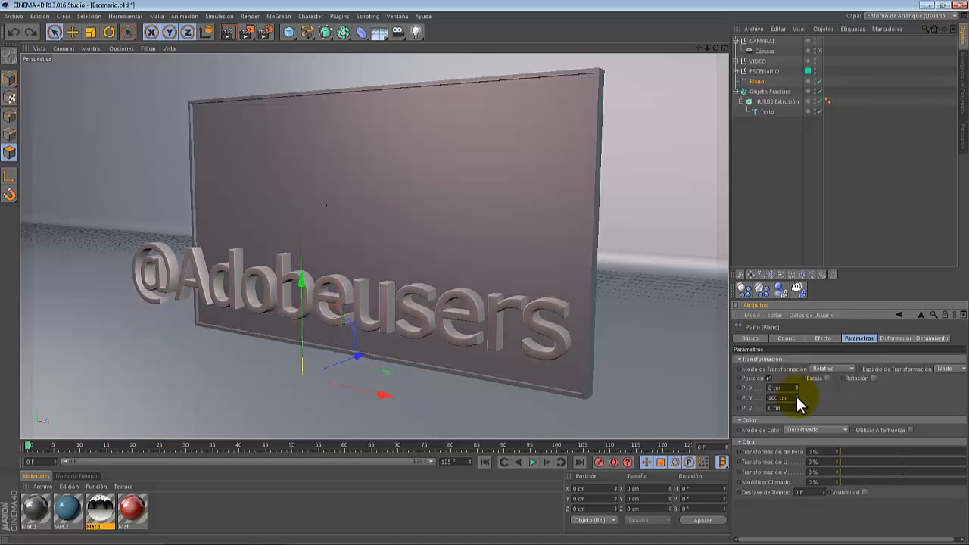
{"action": "left_click", "coordinate": [792, 396]}
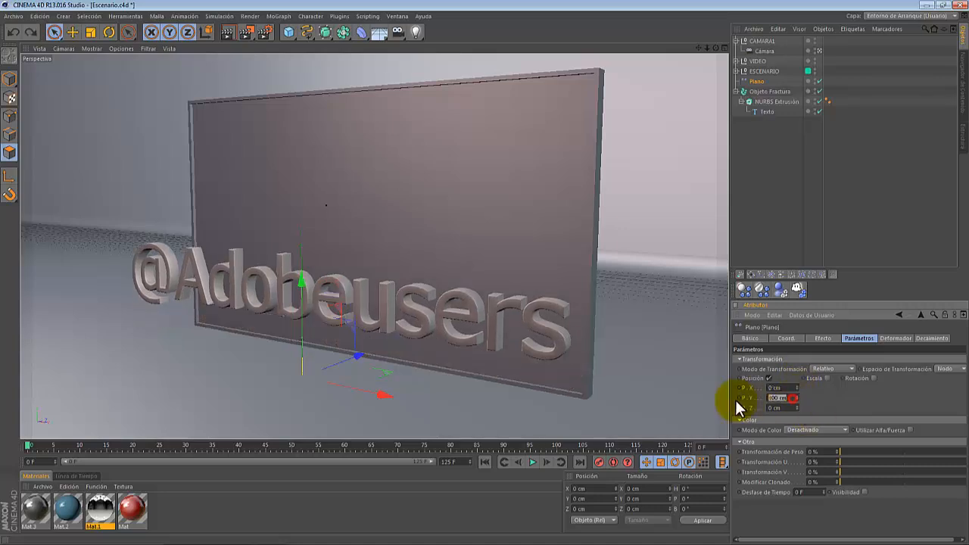
{"action": "key", "text": "Return"}
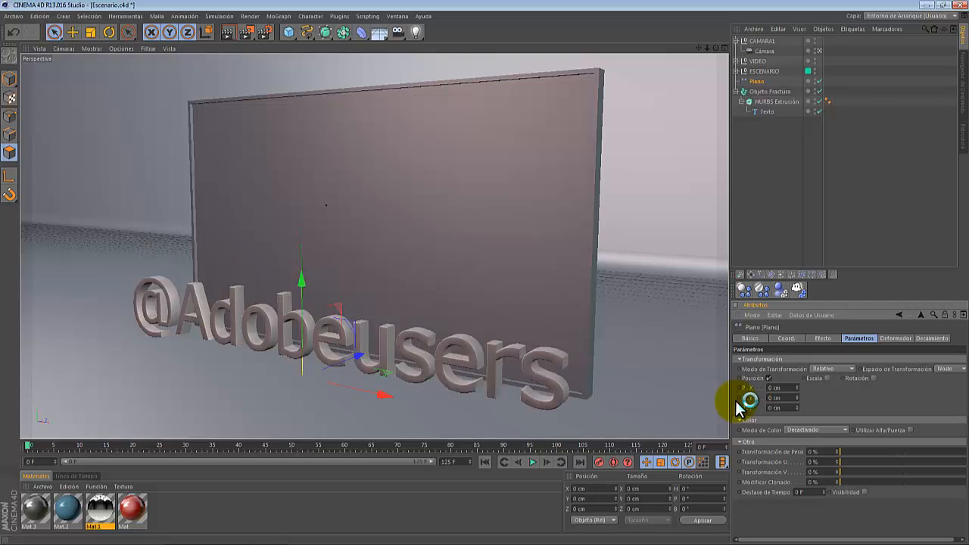
- Set the Plain effector's falloff shape to Caja and raise the effector above the text's base
{"action": "left_click", "coordinate": [938, 338]}
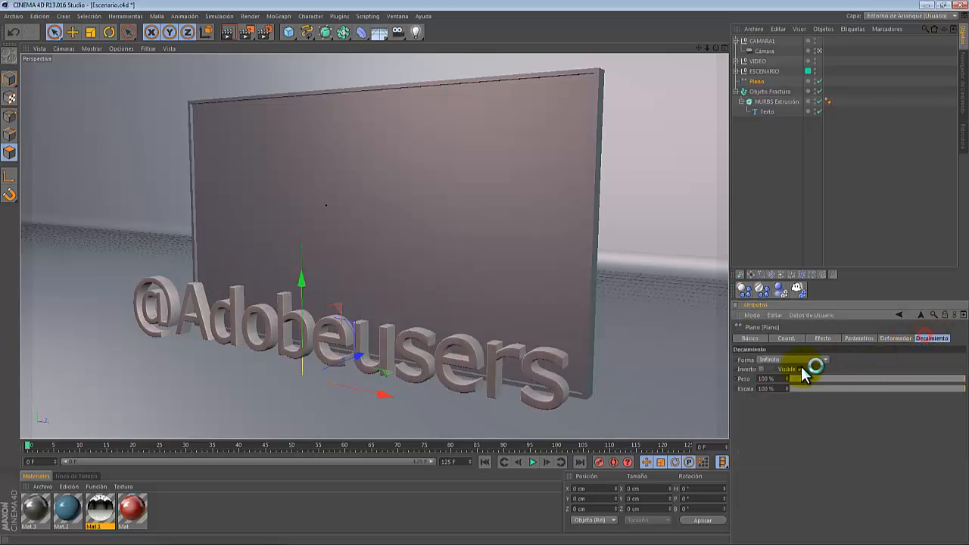
{"action": "left_click", "coordinate": [799, 360]}
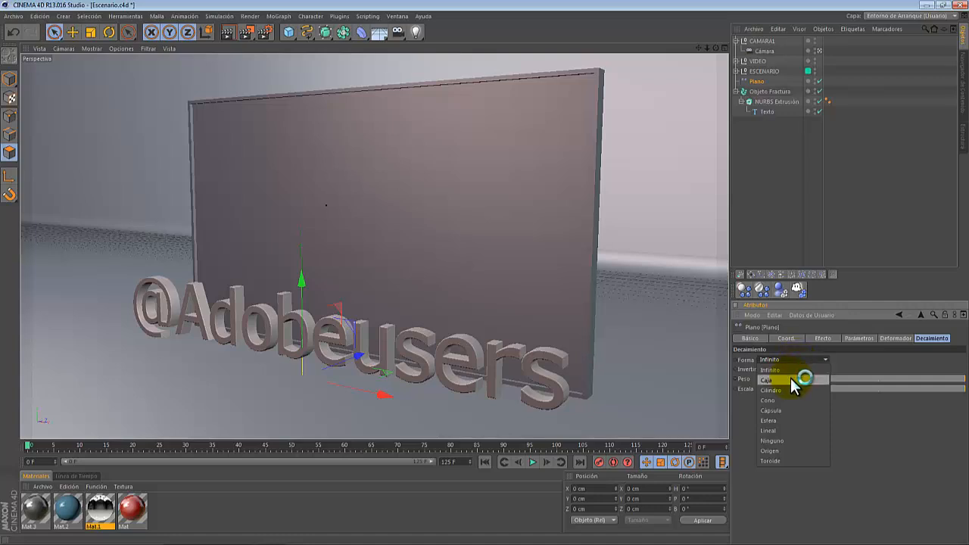
{"action": "left_click", "coordinate": [791, 377]}
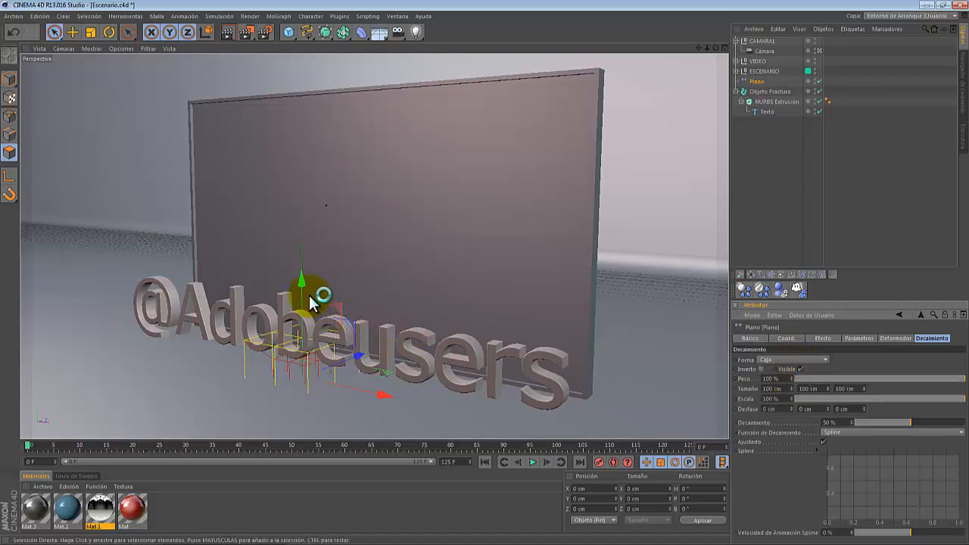
{"action": "left_click_drag", "start_coordinate": [300, 286], "coordinate": [298, 242]}
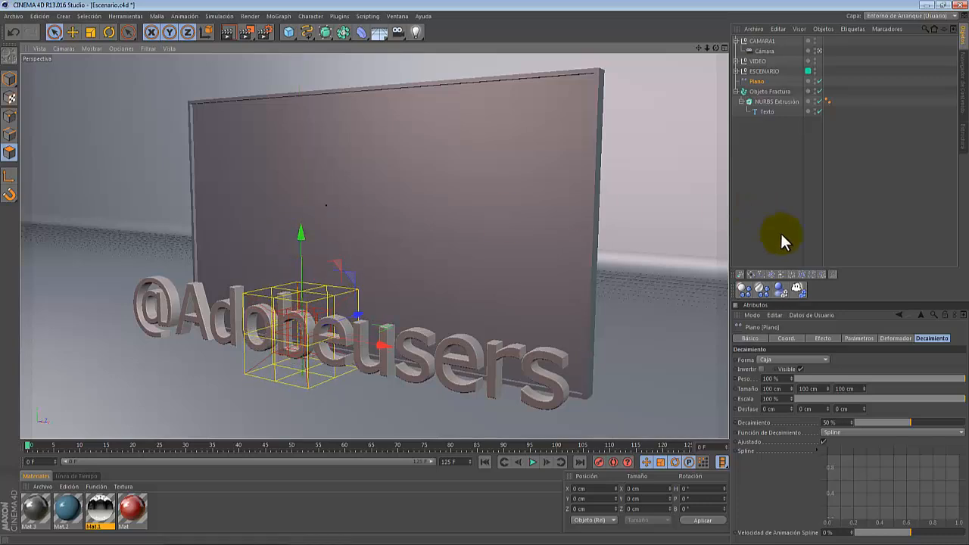
- Set the falloff box's X size to 700 cm
{"action": "double_click", "coordinate": [789, 387]}
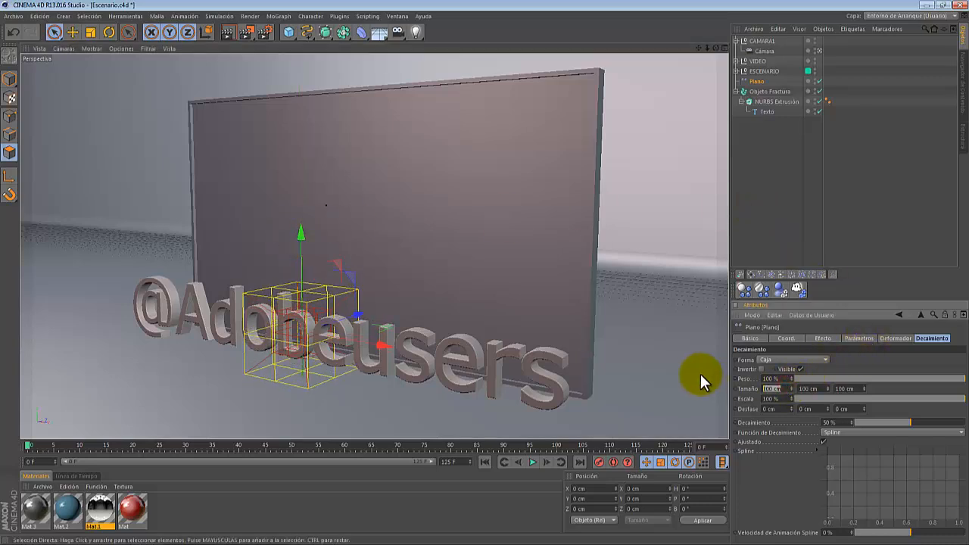
{"action": "type", "text": "700"}
{"action": "key", "text": "Return"}
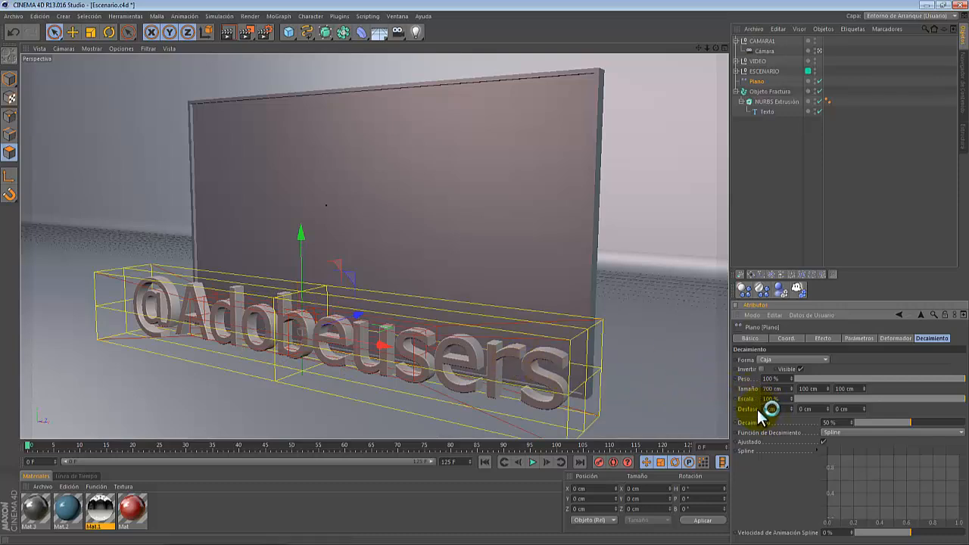
- Set the falloff's Decaimiento to 35% and nudge the effector slightly along X
{"action": "double_click", "coordinate": [846, 422]}
{"action": "type", "text": "35"}
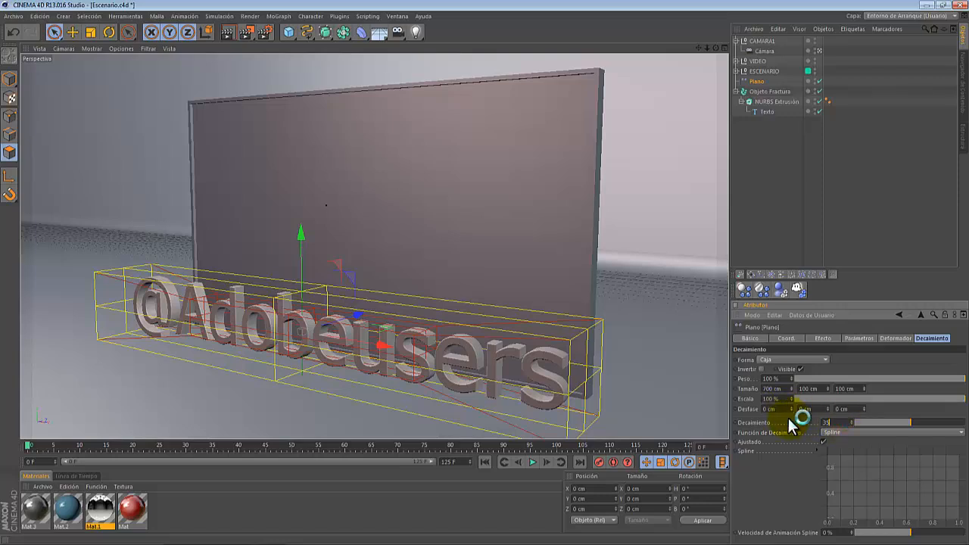
{"action": "key", "text": "Return"}
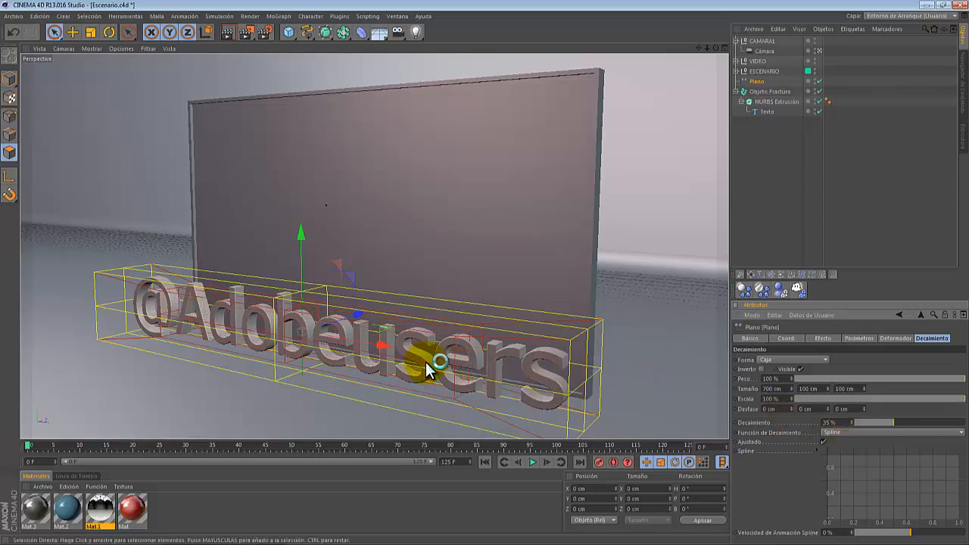
{"action": "mouse_move", "coordinate": [381, 346]}
{"action": "left_mouse_down"}
{"action": "mouse_move", "coordinate": [312, 331]}
{"action": "mouse_move", "coordinate": [387, 344]}
{"action": "left_mouse_up"}
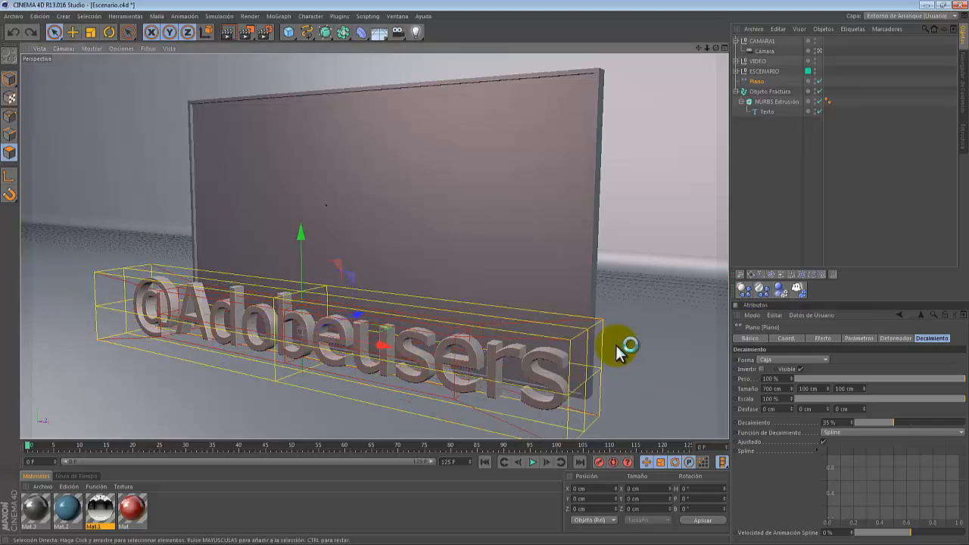
- Set the Plain effector's Y position parameter to 1000 cm
{"action": "left_click", "coordinate": [853, 338]}
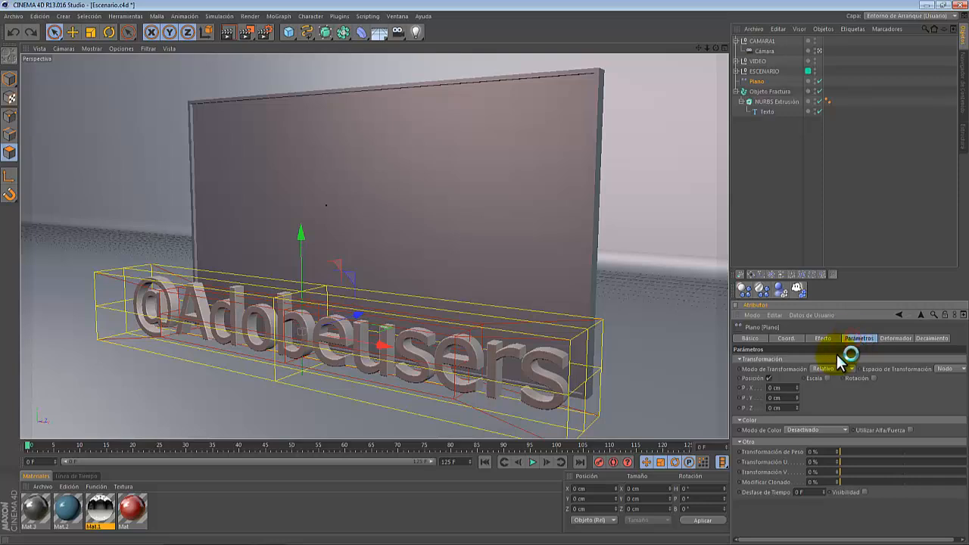
{"action": "double_click", "coordinate": [787, 397]}
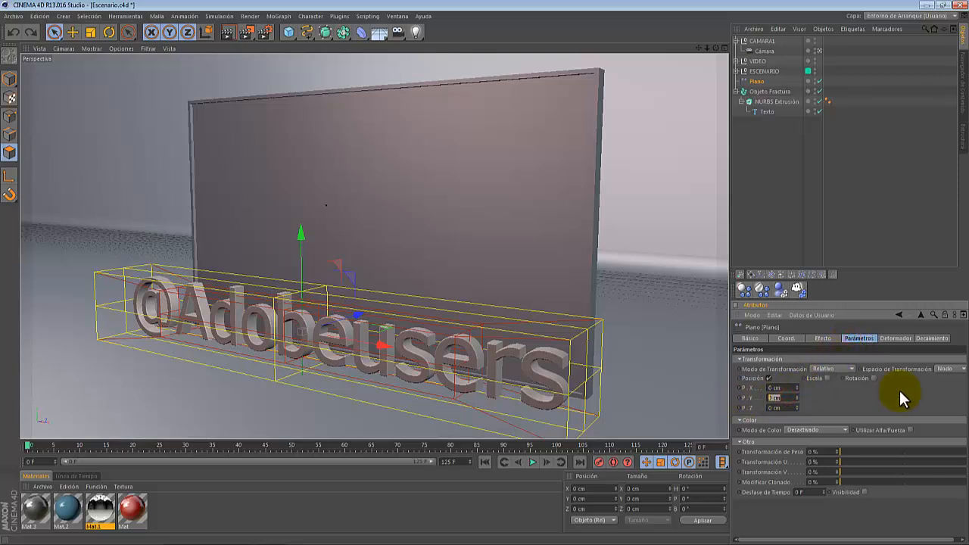
{"action": "key", "text": "Return"}
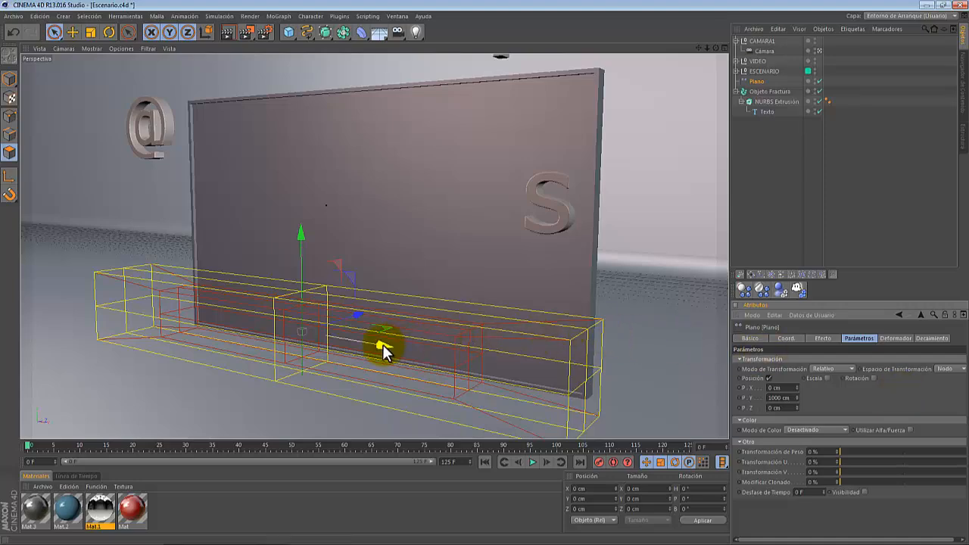
- Lower the effector slightly and widen the falloff box's X size to about 854 cm
{"action": "left_click_drag", "start_coordinate": [383, 345], "coordinate": [382, 370]}
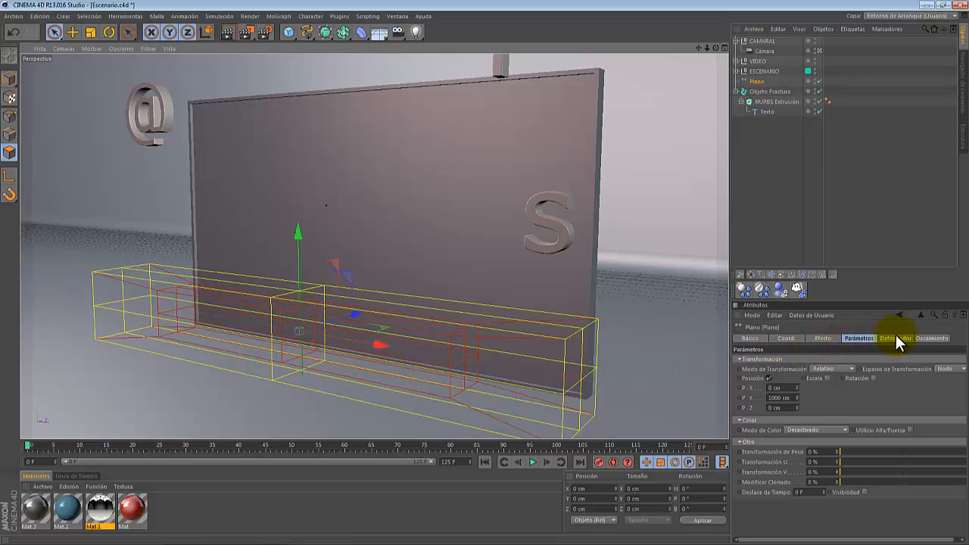
{"action": "left_click", "coordinate": [934, 339]}
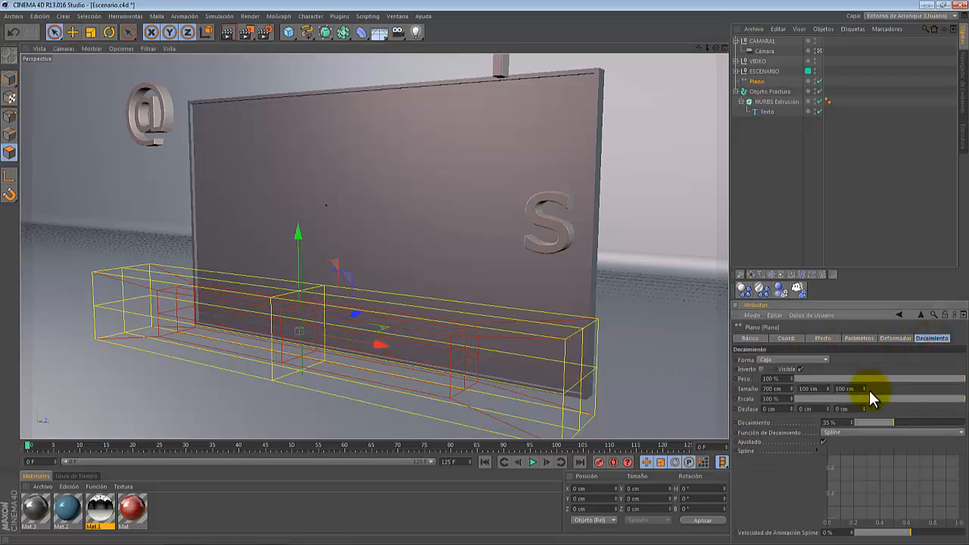
{"action": "left_click_drag", "start_coordinate": [789, 387], "coordinate": [789, 385]}
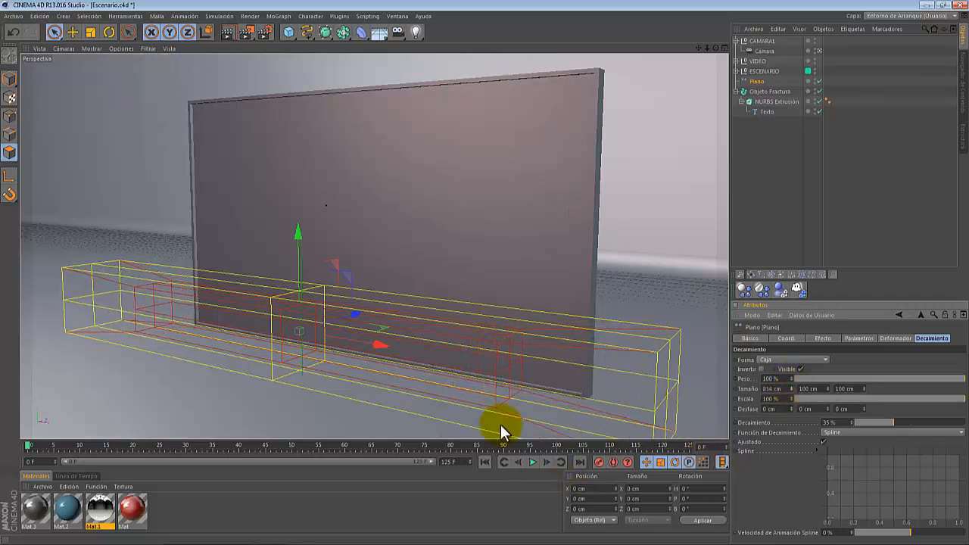
- Record a position keyframe for the Plain effector at frame 0
{"action": "left_click", "coordinate": [788, 338]}
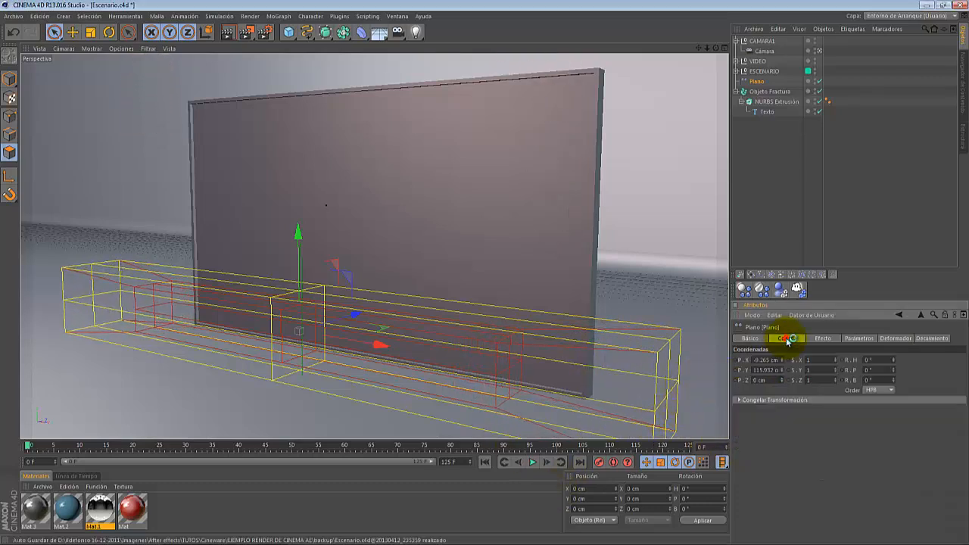
{"action": "left_click", "coordinate": [601, 464]}
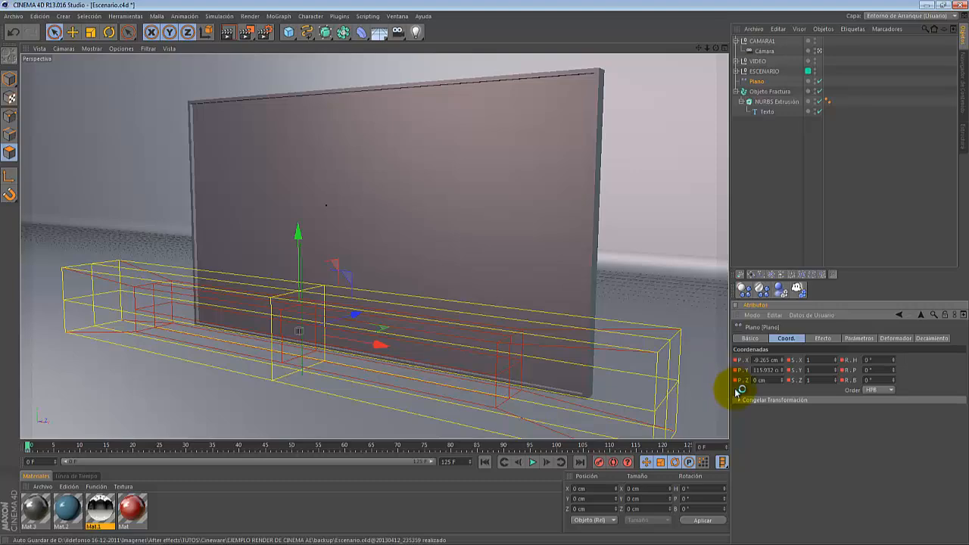
- At frame 125, move the effector along X to about 1920 cm and record another keyframe
{"action": "left_click", "coordinate": [32, 446]}
{"action": "left_click_drag", "start_coordinate": [47, 448], "coordinate": [706, 427]}
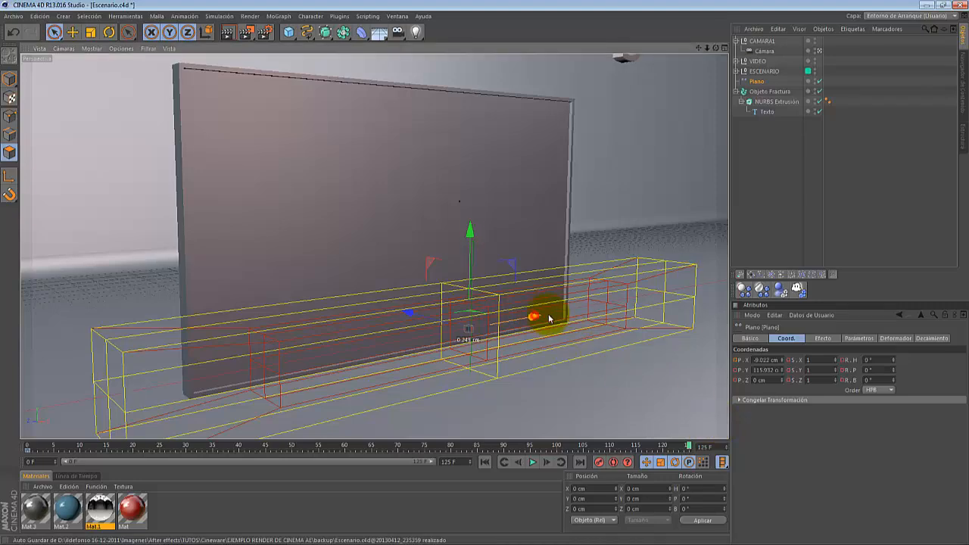
{"action": "left_click_drag", "start_coordinate": [534, 317], "coordinate": [487, 274]}
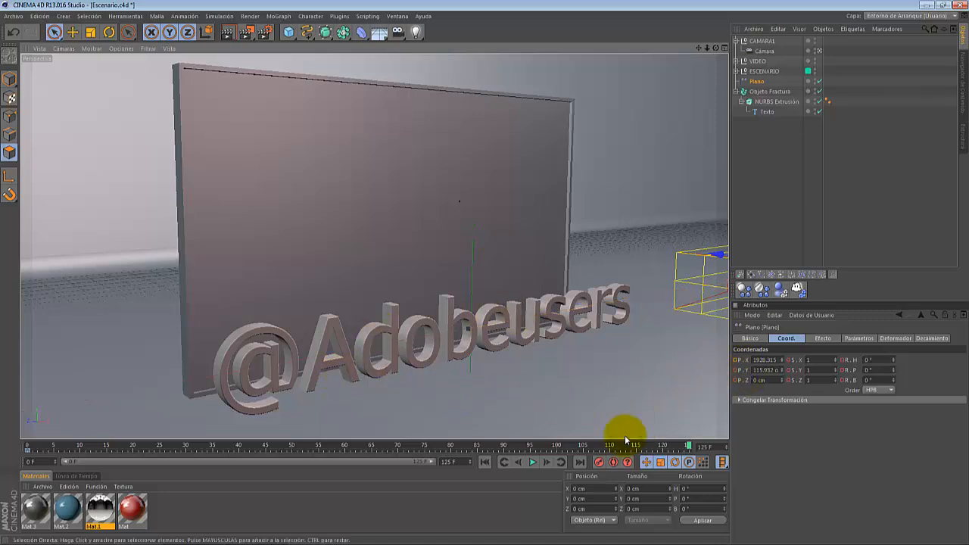
{"action": "left_click", "coordinate": [598, 461]}
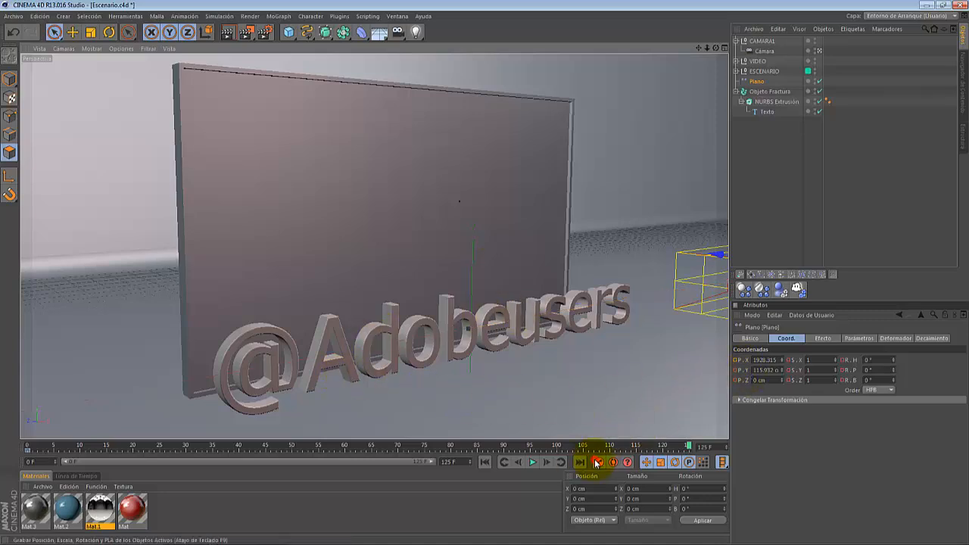
- Play back and scrub through the effector animation on the timeline
{"action": "left_click", "coordinate": [533, 463]}
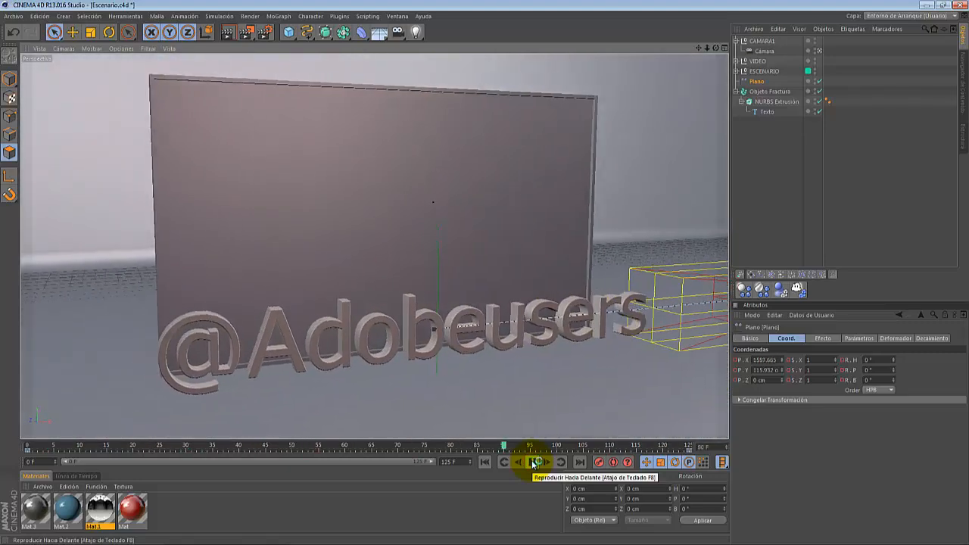
{"action": "left_click", "coordinate": [536, 462]}
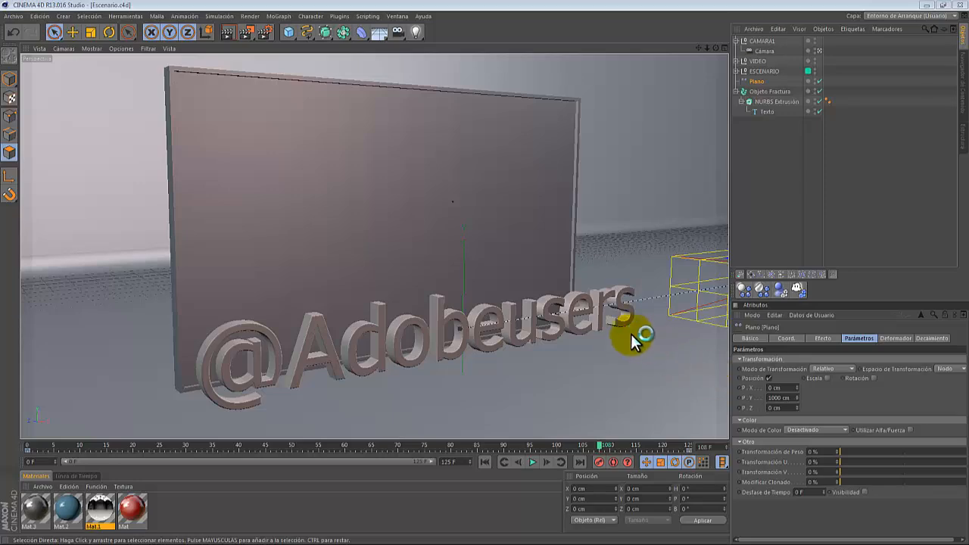
{"action": "mouse_move", "coordinate": [597, 449]}
{"action": "left_mouse_down"}
{"action": "mouse_move", "coordinate": [479, 450]}
{"action": "mouse_move", "coordinate": [283, 412]}
{"action": "mouse_move", "coordinate": [288, 421]}
{"action": "left_mouse_up"}
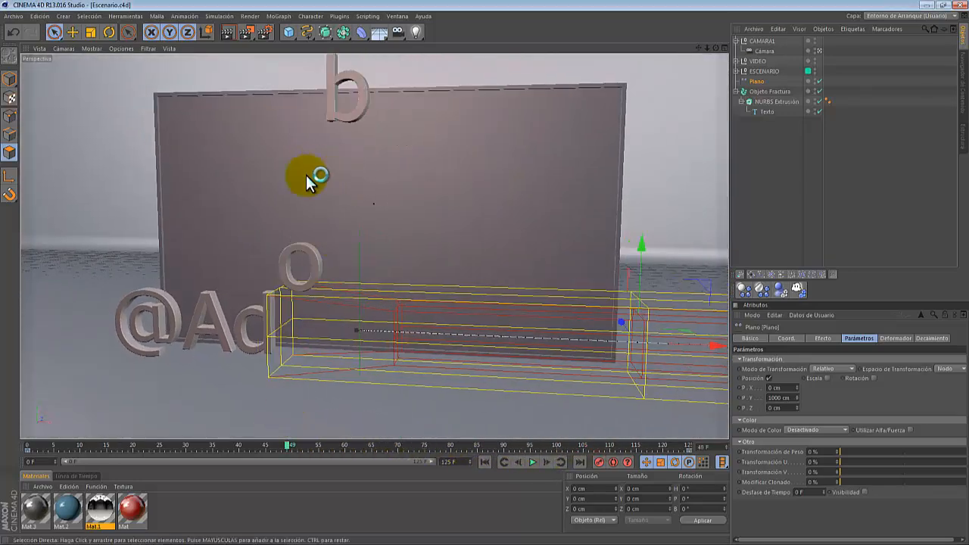
- Enable the effector's rotation parameter and set its heading to 360°
{"action": "left_click", "coordinate": [874, 378]}
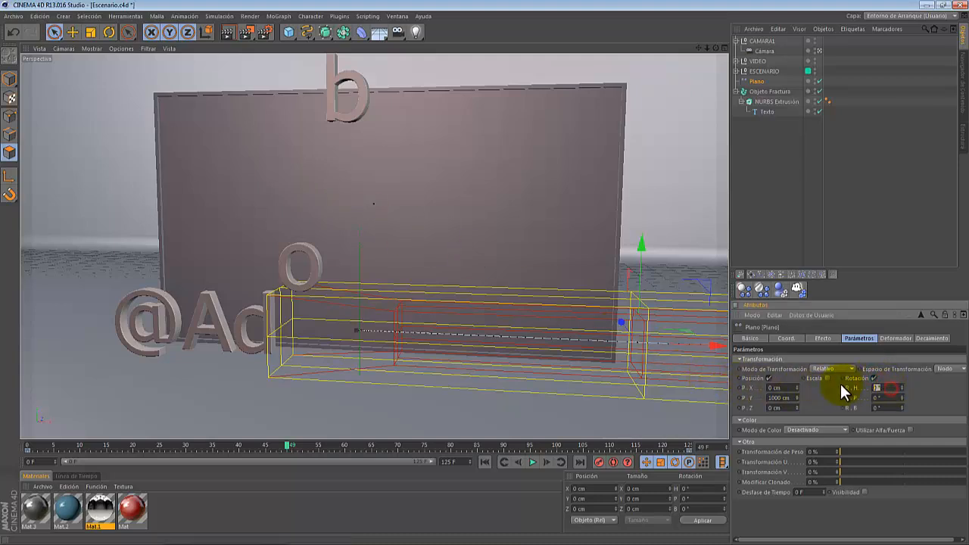
{"action": "type", "text": "360"}
{"action": "key", "text": "Return"}
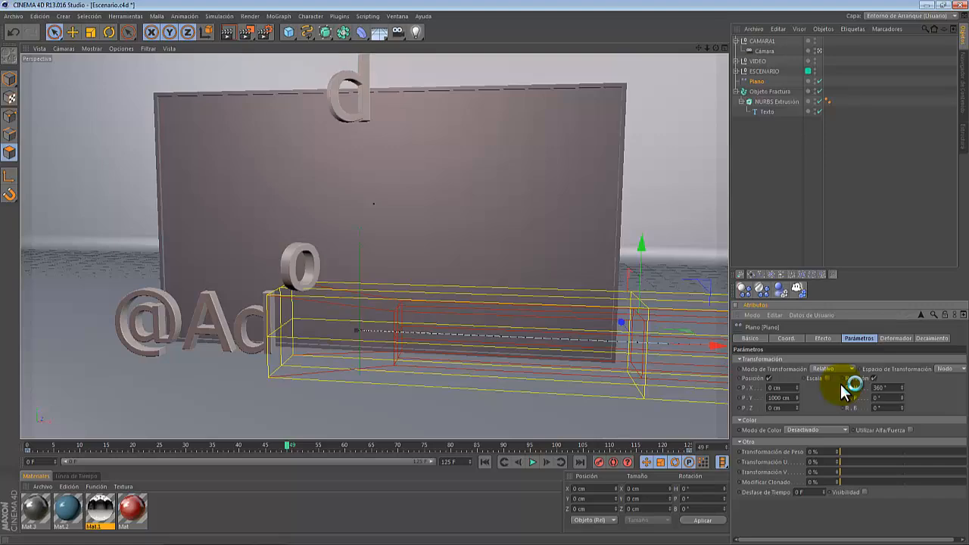
{"action": "left_click_drag", "start_coordinate": [292, 445], "coordinate": [527, 380]}
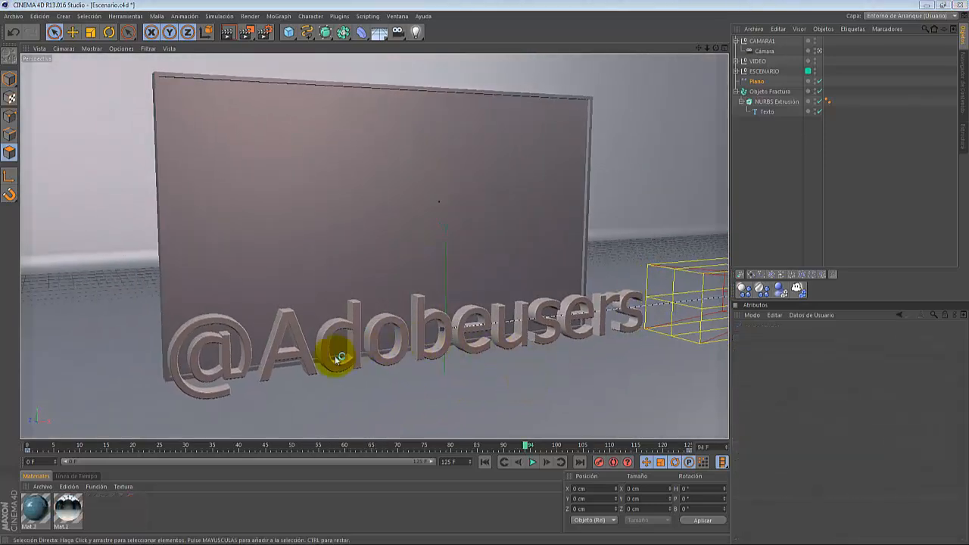
- Create a new material and set its colour to dark red (R 143, G 0, B 0)
{"action": "double_click", "coordinate": [106, 517]}
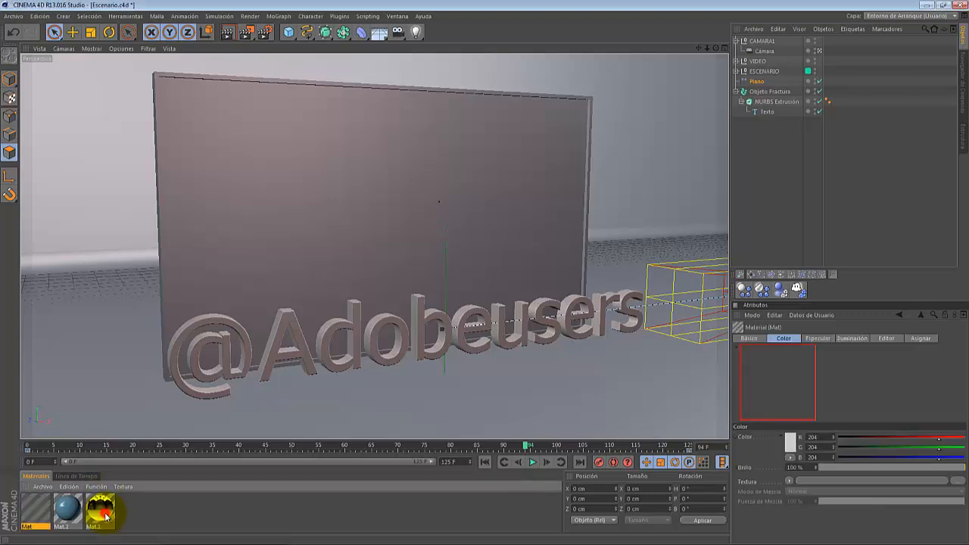
{"action": "double_click", "coordinate": [36, 511]}
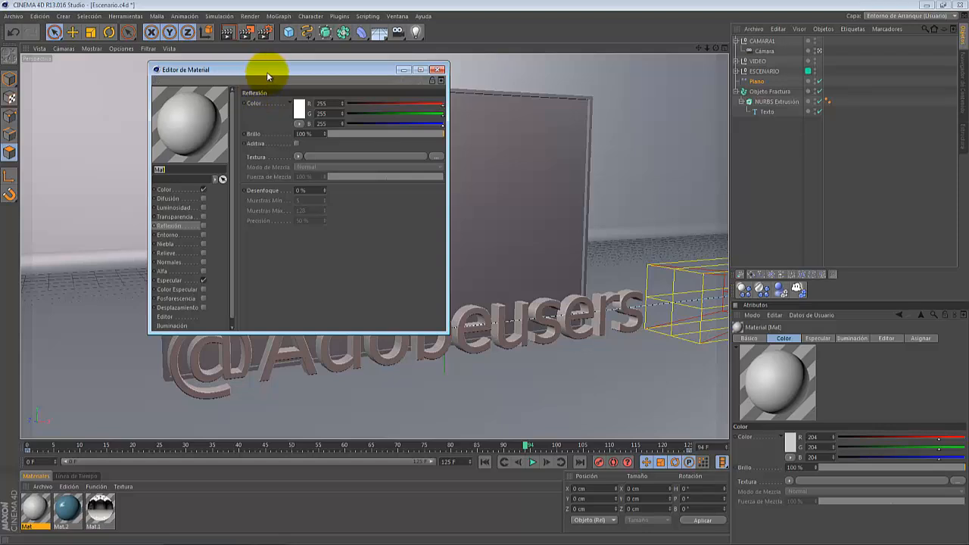
{"action": "left_click_drag", "start_coordinate": [266, 76], "coordinate": [556, 110]}
{"action": "left_click_drag", "start_coordinate": [528, 360], "coordinate": [541, 403]}
{"action": "left_click", "coordinate": [388, 227]}
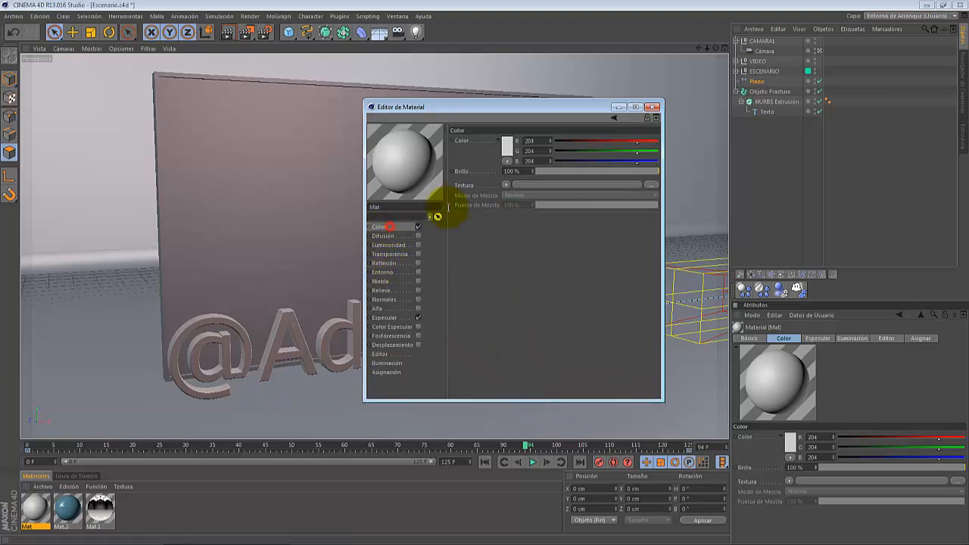
{"action": "left_click", "coordinate": [507, 148]}
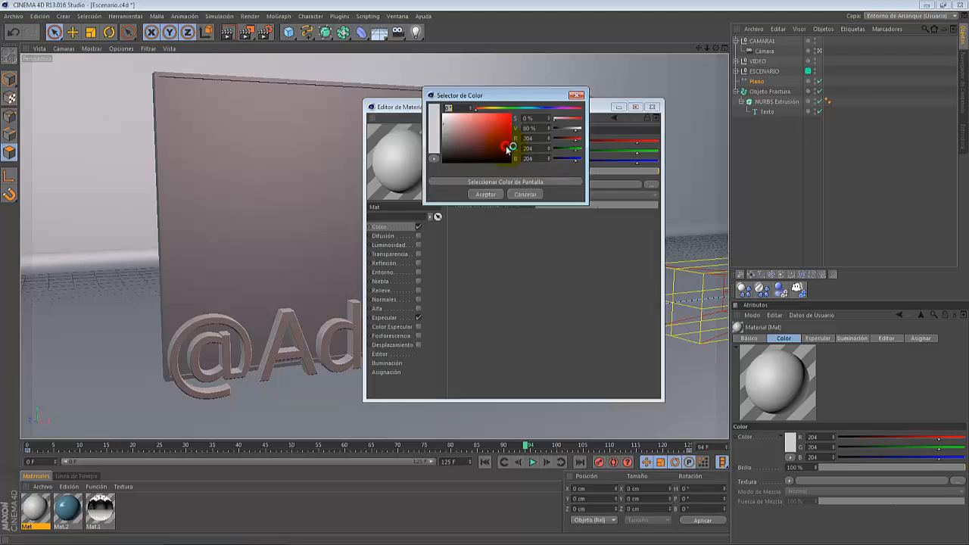
{"action": "mouse_move", "coordinate": [507, 149]}
{"action": "left_mouse_down"}
{"action": "mouse_move", "coordinate": [495, 132]}
{"action": "mouse_move", "coordinate": [523, 133]}
{"action": "mouse_move", "coordinate": [524, 143]}
{"action": "left_mouse_up"}
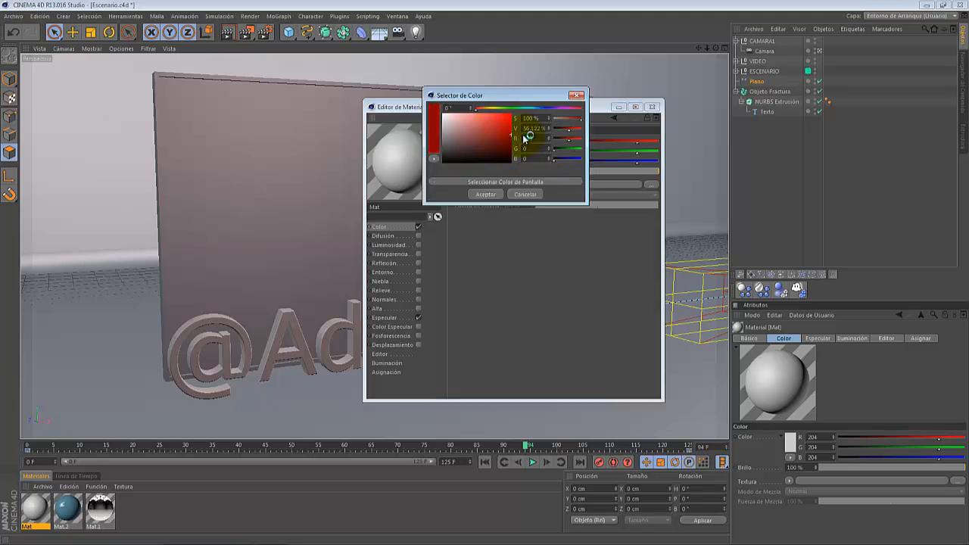
{"action": "left_click", "coordinate": [491, 195]}
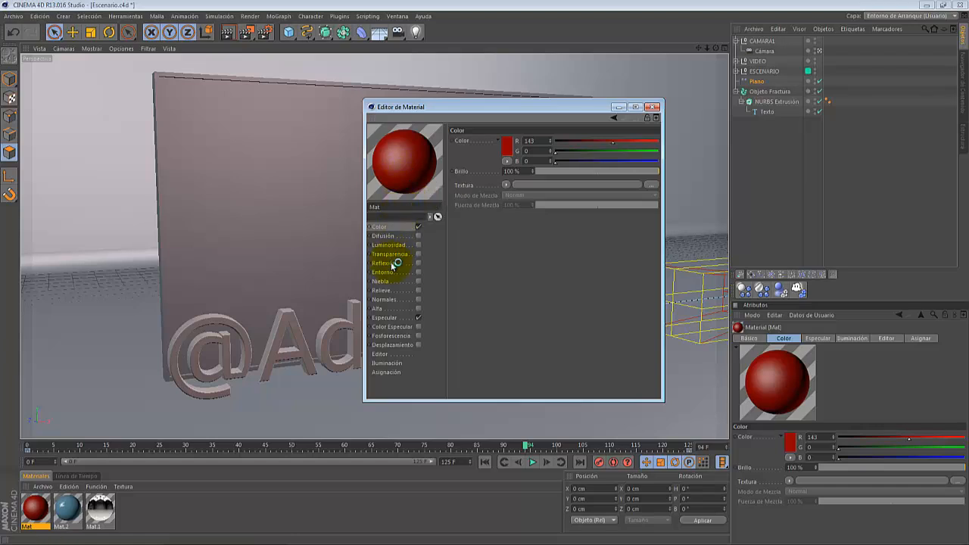
- Enable the material's reflection at 30% brightness with a Fresnel texture
{"action": "left_click", "coordinate": [418, 263]}
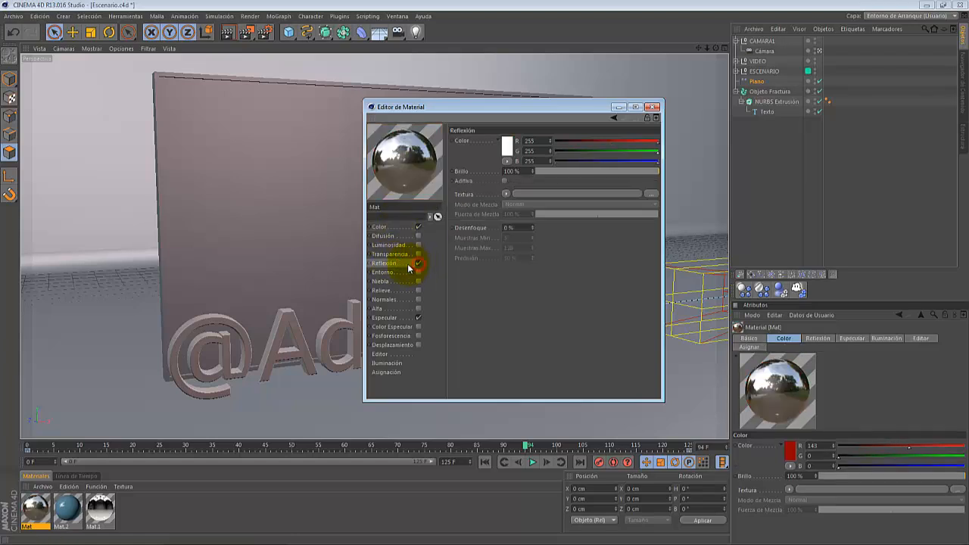
{"action": "double_click", "coordinate": [522, 172]}
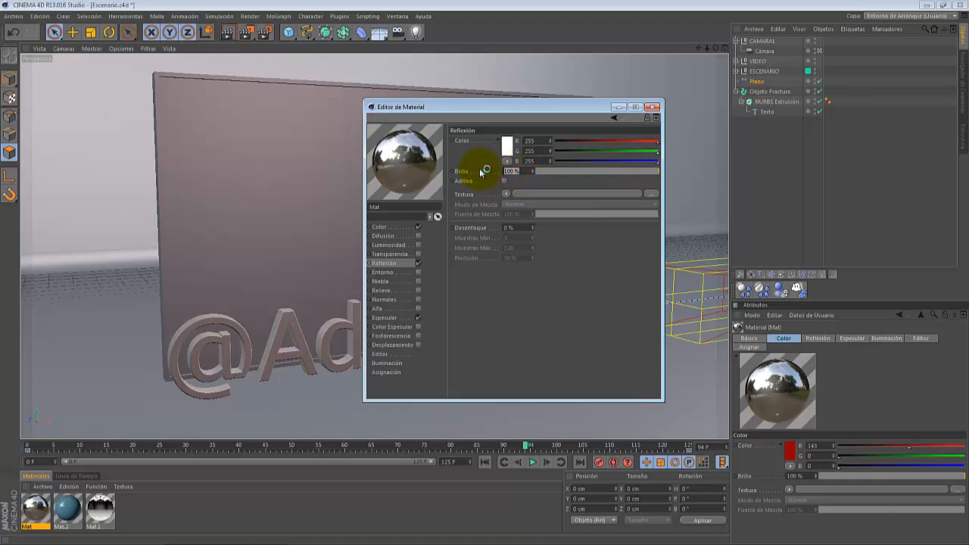
{"action": "type", "text": "30"}
{"action": "key", "text": "Return"}
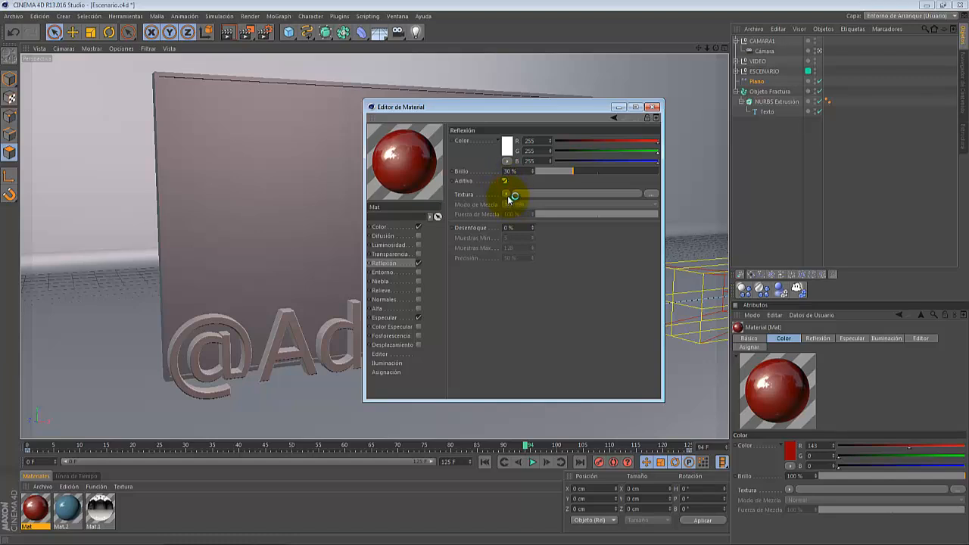
{"action": "left_click", "coordinate": [507, 195]}
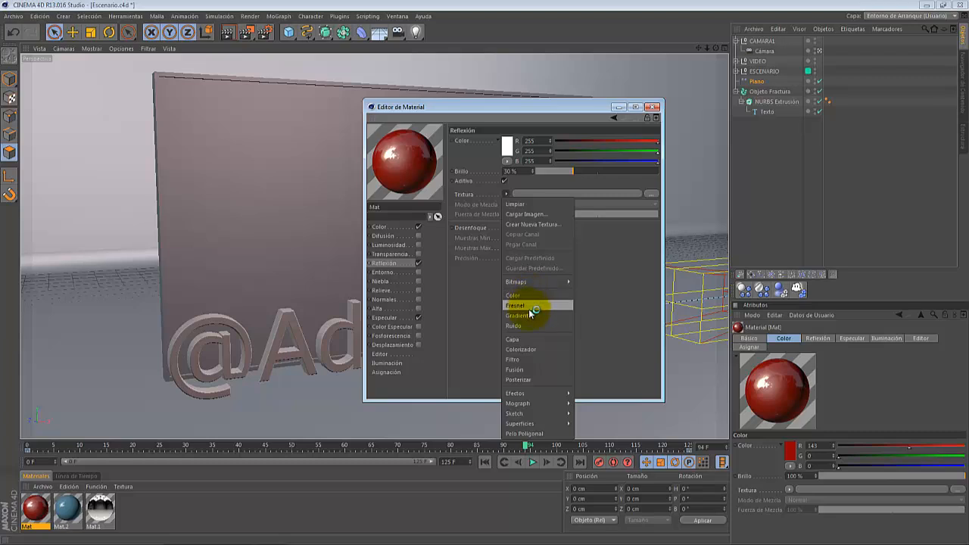
{"action": "left_click", "coordinate": [531, 307]}
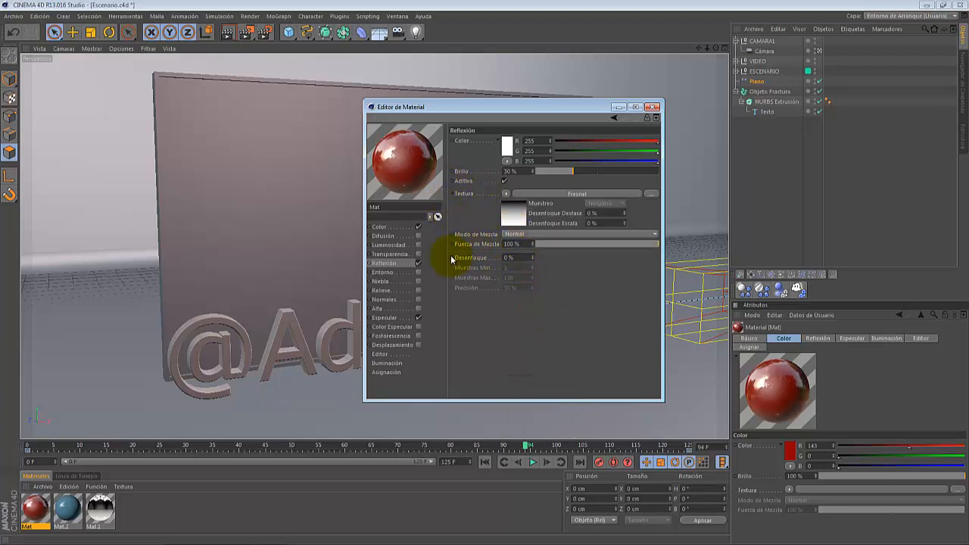
- Adjust the specular width to about 47% and inner width to about 6%, then close the material editor
{"action": "left_click", "coordinate": [400, 319]}
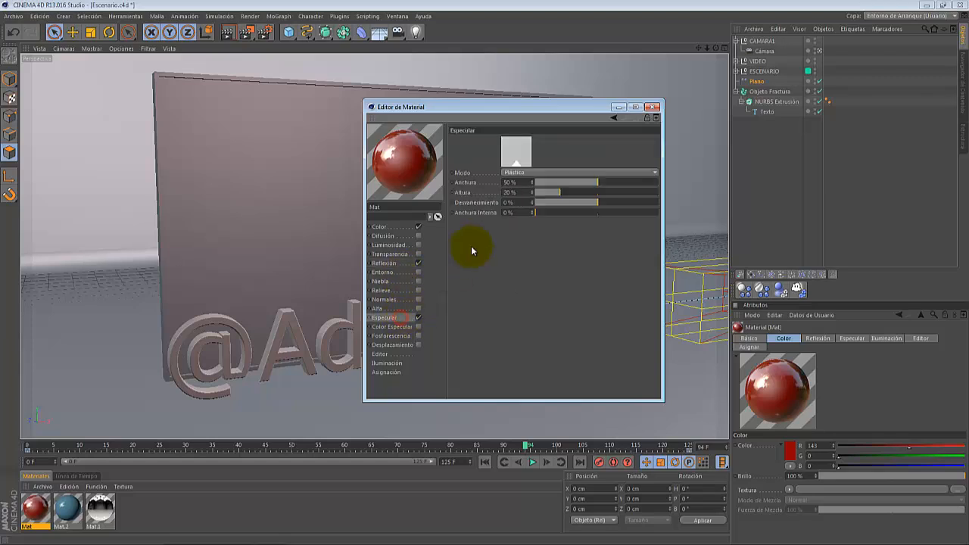
{"action": "left_click_drag", "start_coordinate": [543, 218], "coordinate": [557, 216]}
{"action": "left_click_drag", "start_coordinate": [595, 186], "coordinate": [609, 187]}
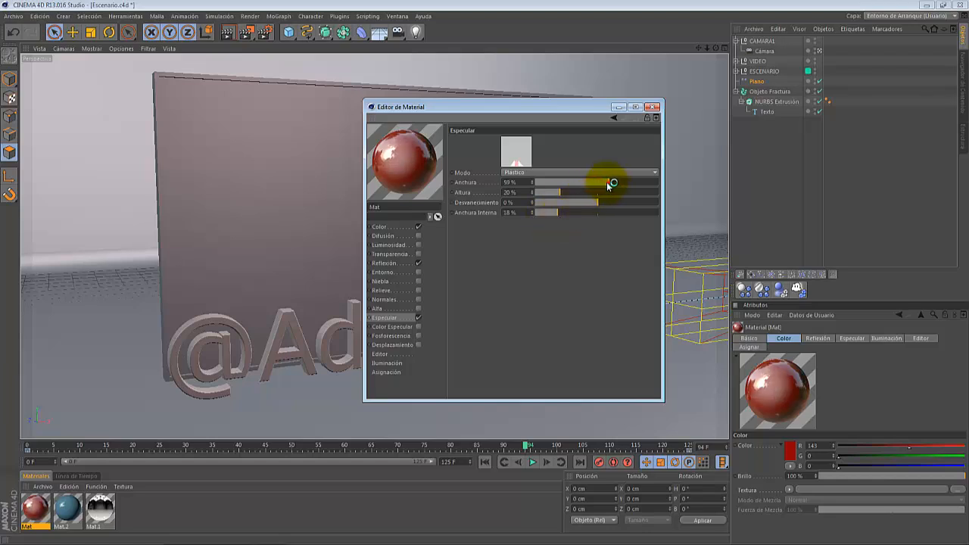
{"action": "mouse_move", "coordinate": [557, 213]}
{"action": "left_mouse_down"}
{"action": "mouse_move", "coordinate": [525, 215]}
{"action": "mouse_move", "coordinate": [545, 215]}
{"action": "left_mouse_up"}
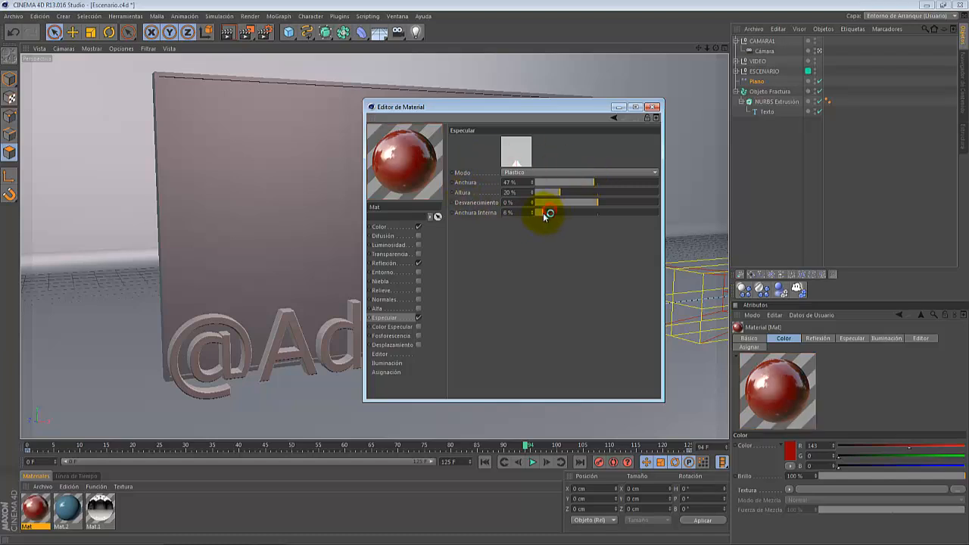
{"action": "left_click", "coordinate": [653, 108]}
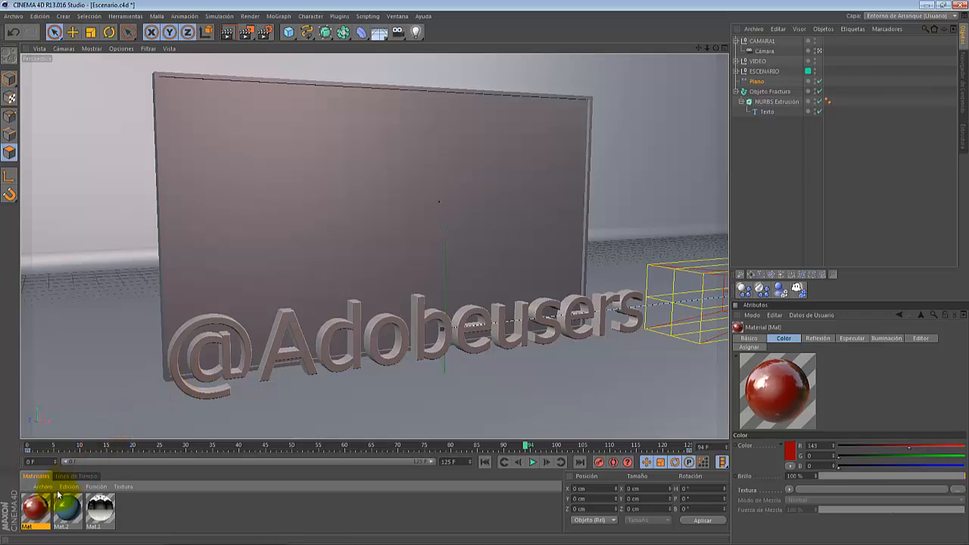
- Apply the red material to Objeto Fractura and set its projection to Cúbica
{"action": "left_click_drag", "start_coordinate": [42, 509], "coordinate": [768, 92]}
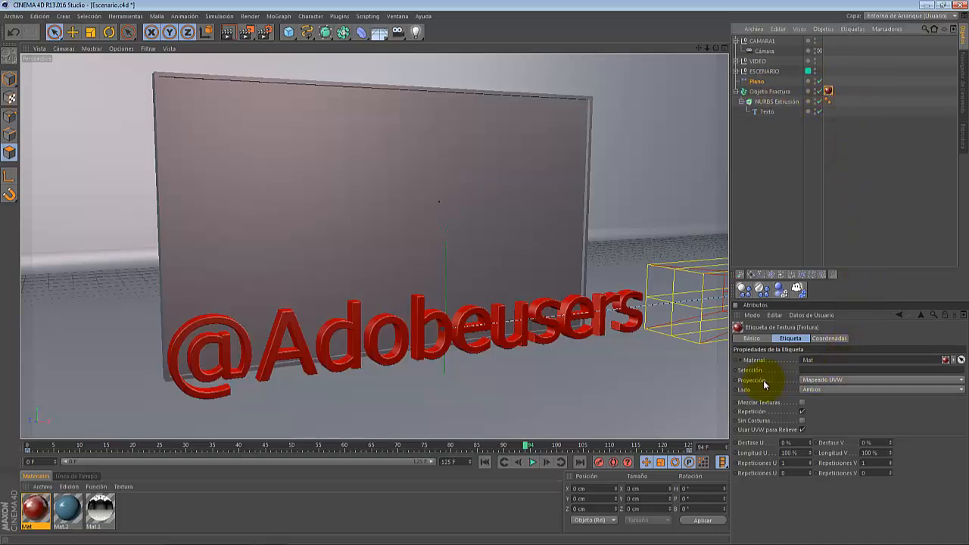
{"action": "left_click", "coordinate": [814, 380]}
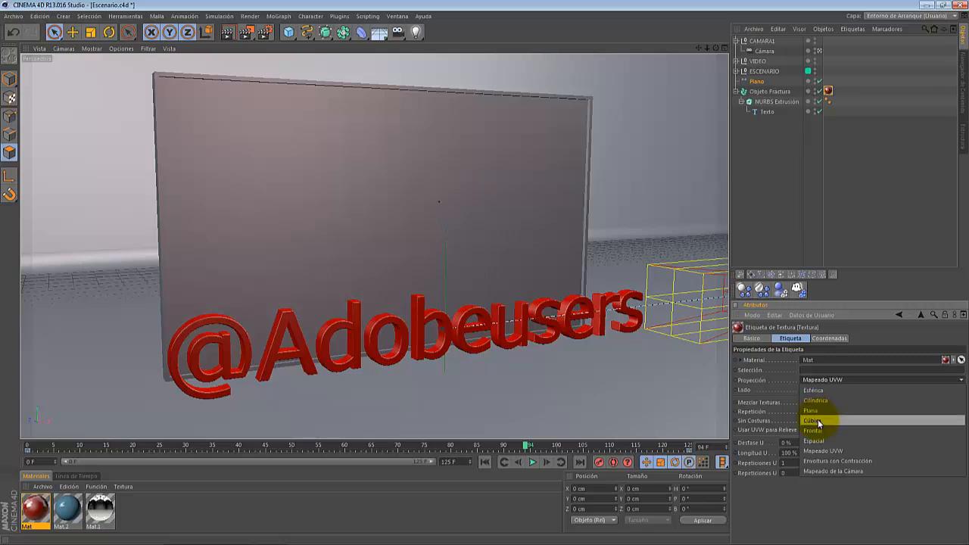
{"action": "left_click", "coordinate": [818, 421]}
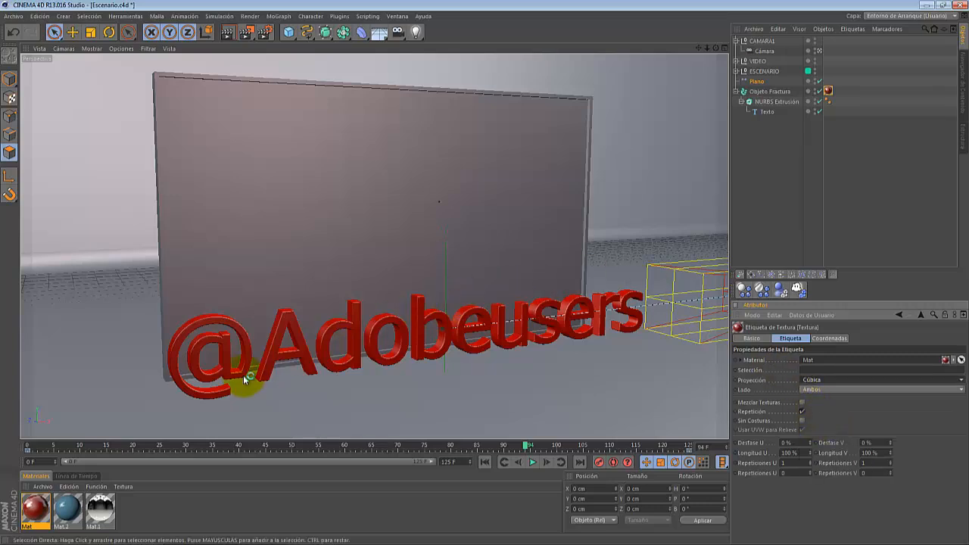
- Create a new material and set its colour to dark grey (R 80, G 80, B 80)
{"action": "double_click", "coordinate": [127, 509]}
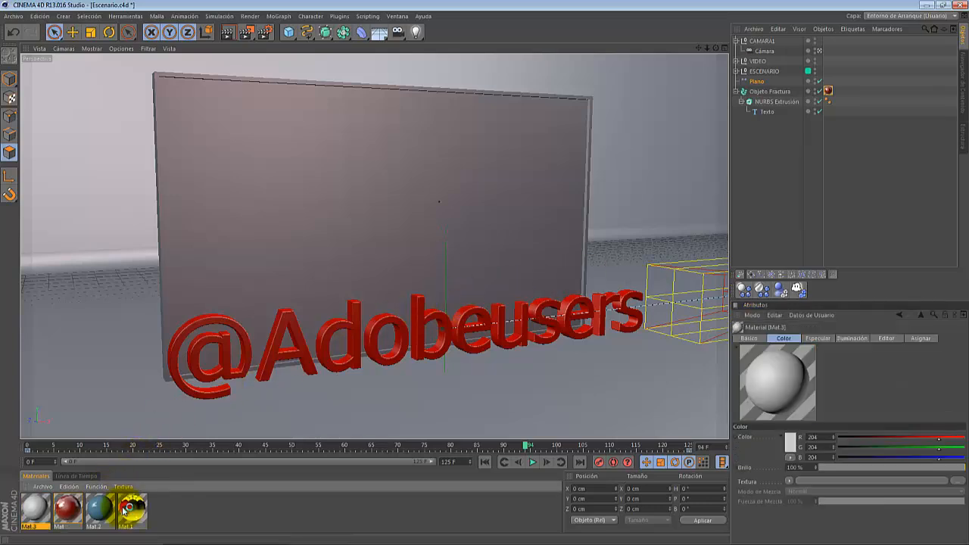
{"action": "double_click", "coordinate": [35, 507]}
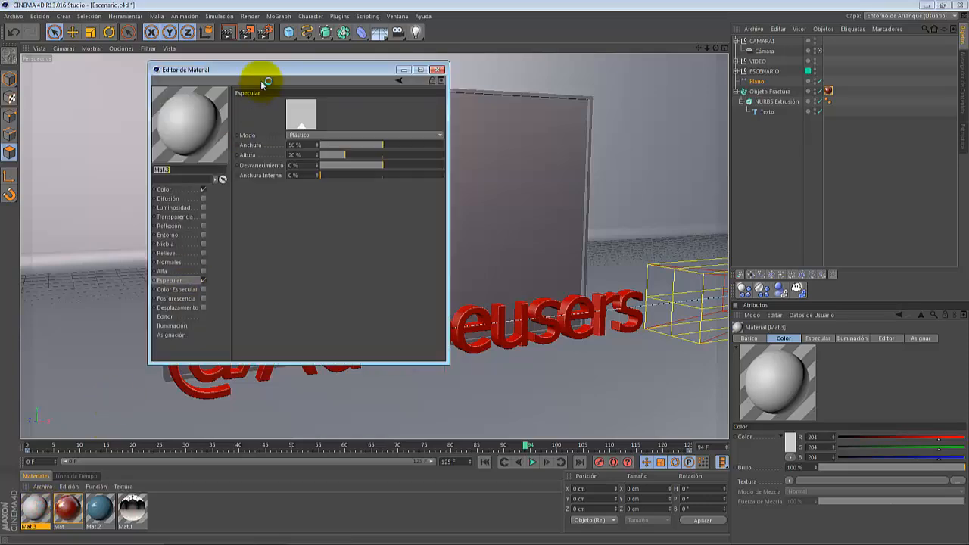
{"action": "left_click_drag", "start_coordinate": [266, 69], "coordinate": [412, 77]}
{"action": "left_click", "coordinate": [331, 197]}
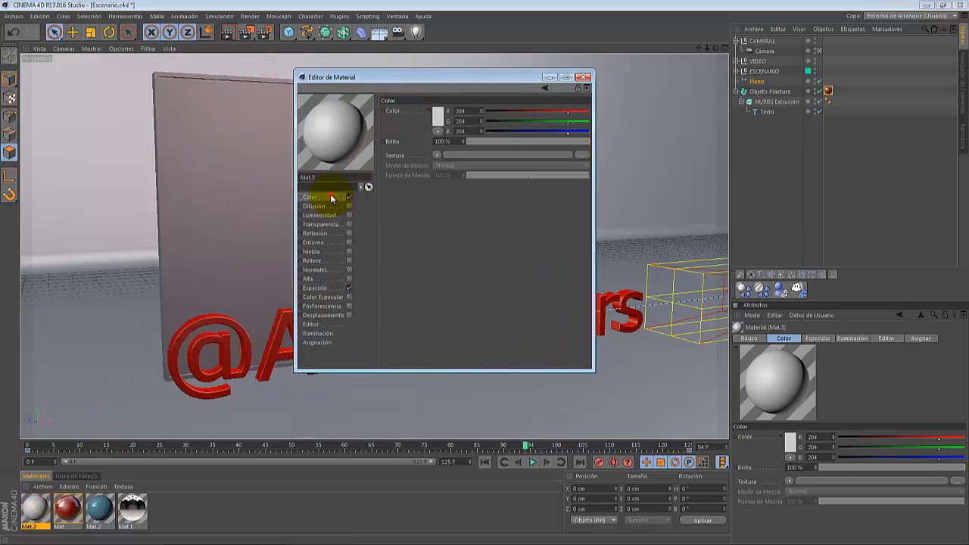
{"action": "left_click", "coordinate": [442, 120]}
{"action": "left_click_drag", "start_coordinate": [398, 118], "coordinate": [363, 120]}
{"action": "left_click", "coordinate": [410, 166]}
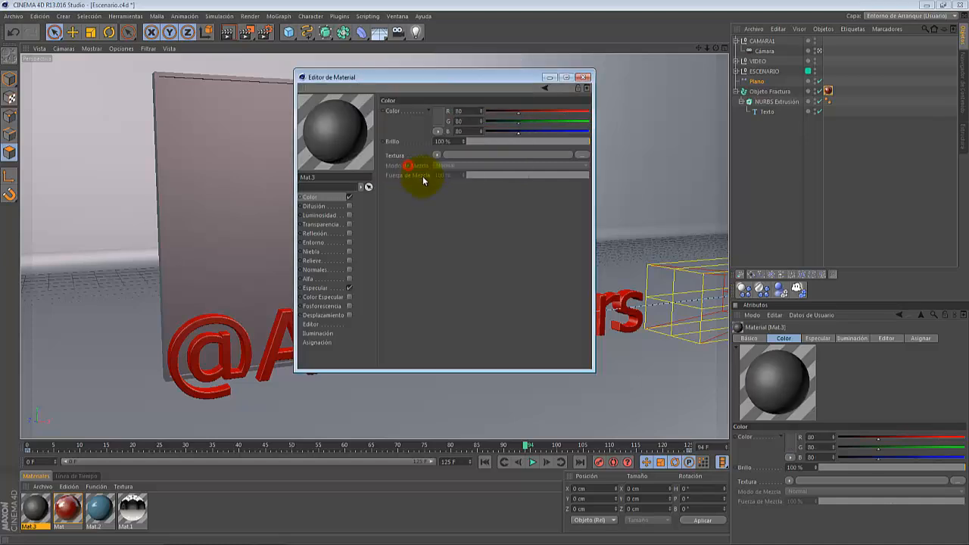
- Enable the material's reflection at 16% brightness and set the specular width to about 68%
{"action": "left_click", "coordinate": [328, 238]}
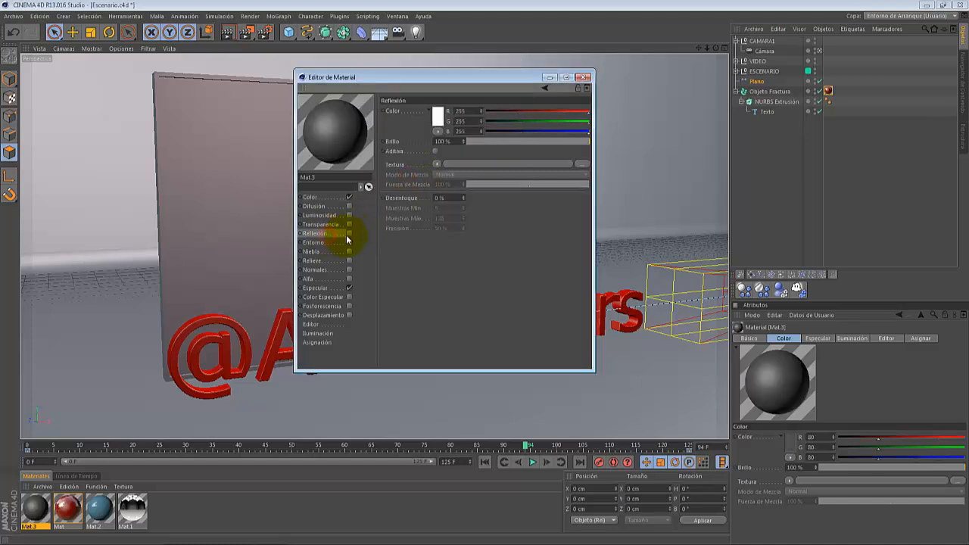
{"action": "left_click", "coordinate": [349, 235]}
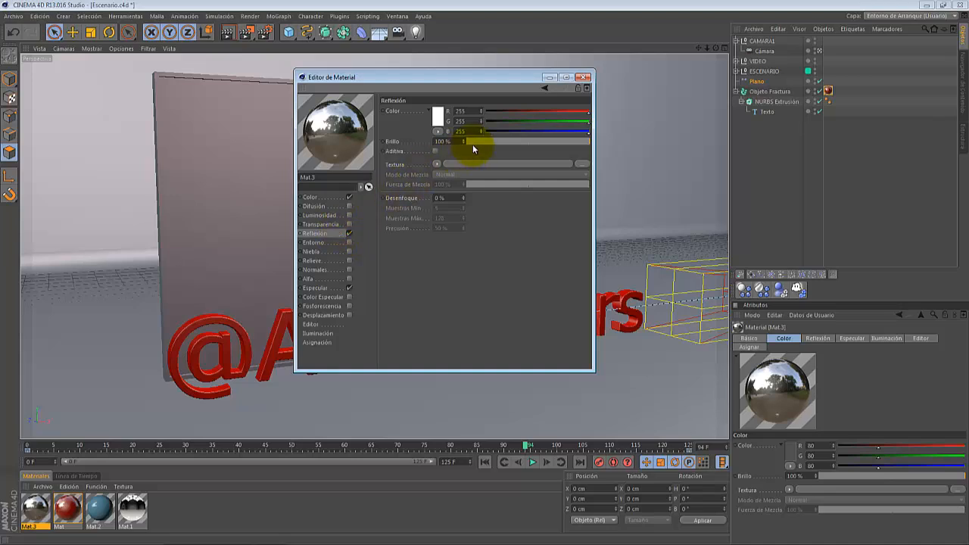
{"action": "left_click_drag", "start_coordinate": [473, 144], "coordinate": [484, 142]}
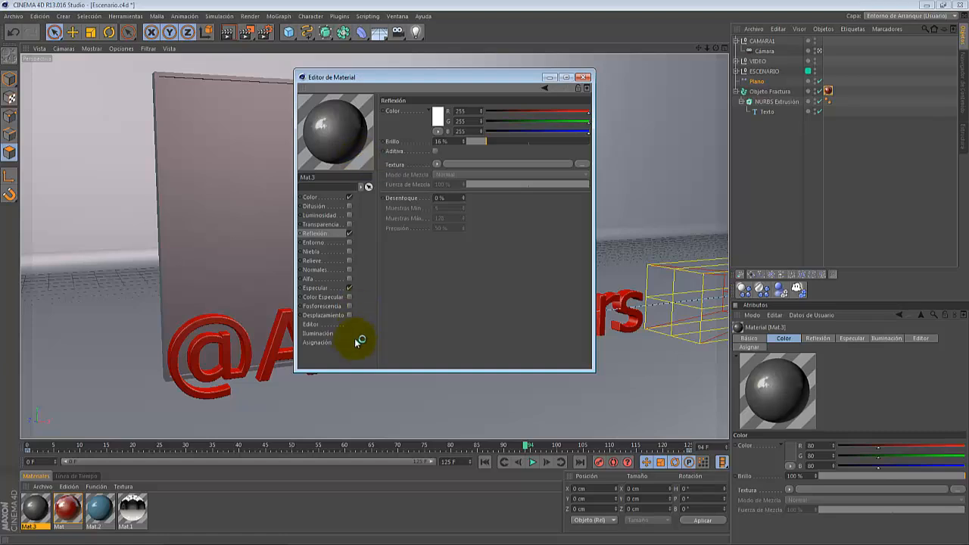
{"action": "left_click", "coordinate": [333, 288]}
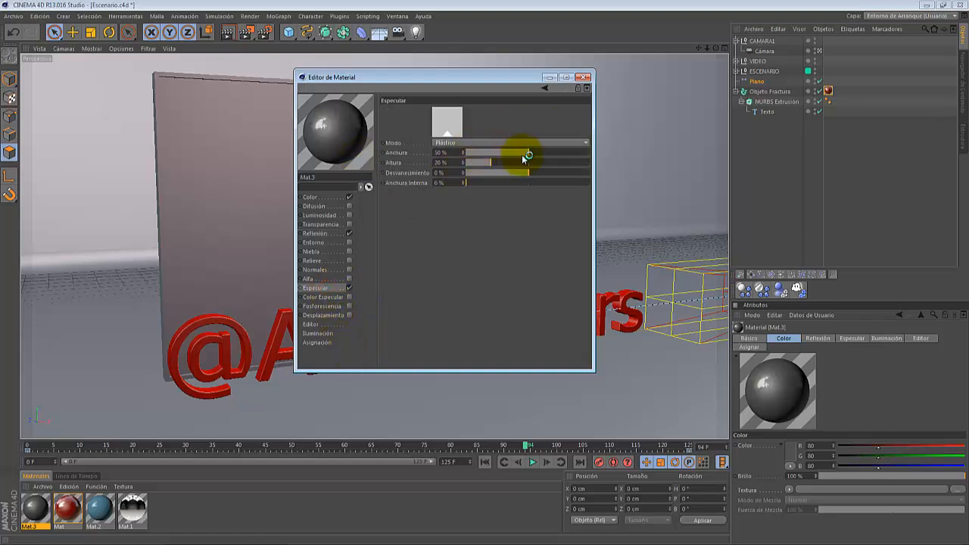
{"action": "left_click_drag", "start_coordinate": [524, 156], "coordinate": [556, 153]}
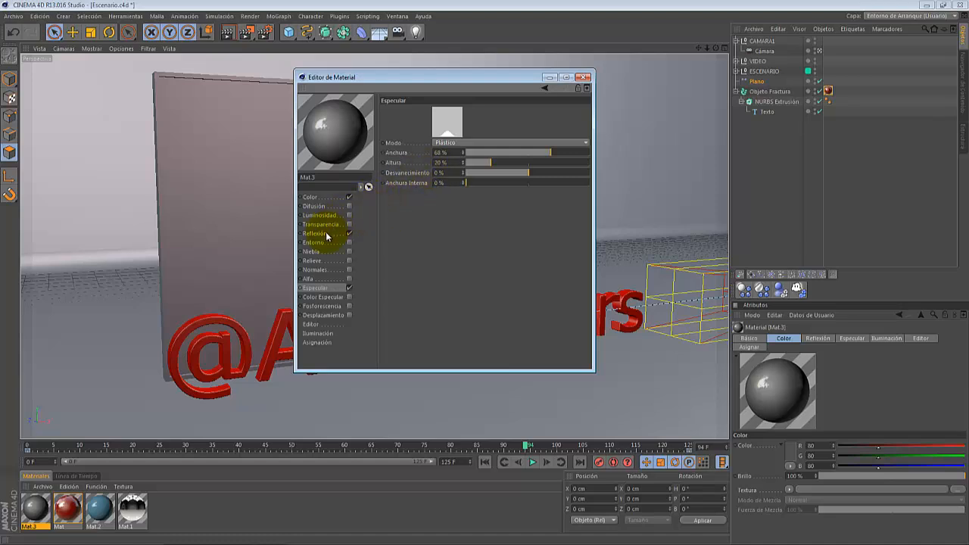
- Load a Fresnel texture into the reflection channel and turn on Aditiva
{"action": "left_click", "coordinate": [328, 237]}
{"action": "left_click", "coordinate": [437, 164]}
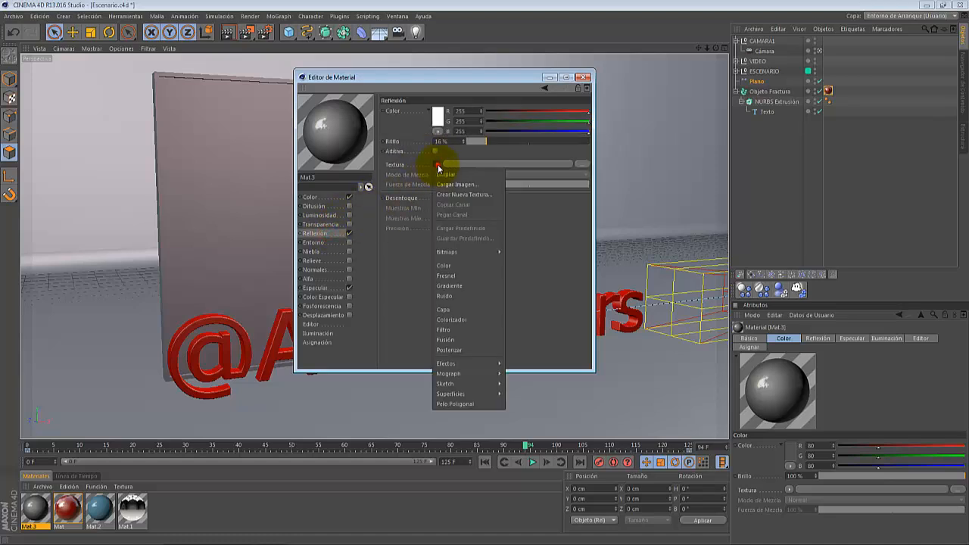
{"action": "left_click", "coordinate": [448, 276]}
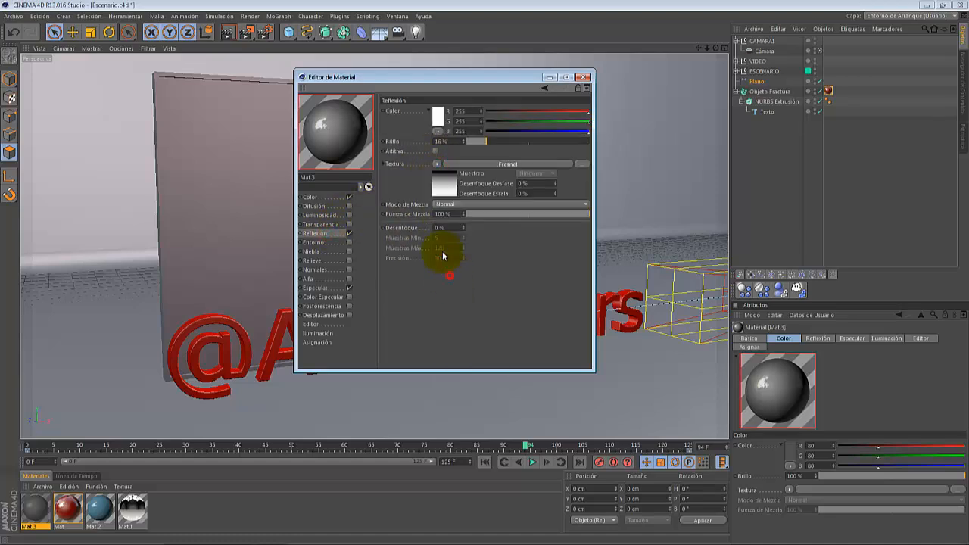
{"action": "left_click", "coordinate": [436, 152]}
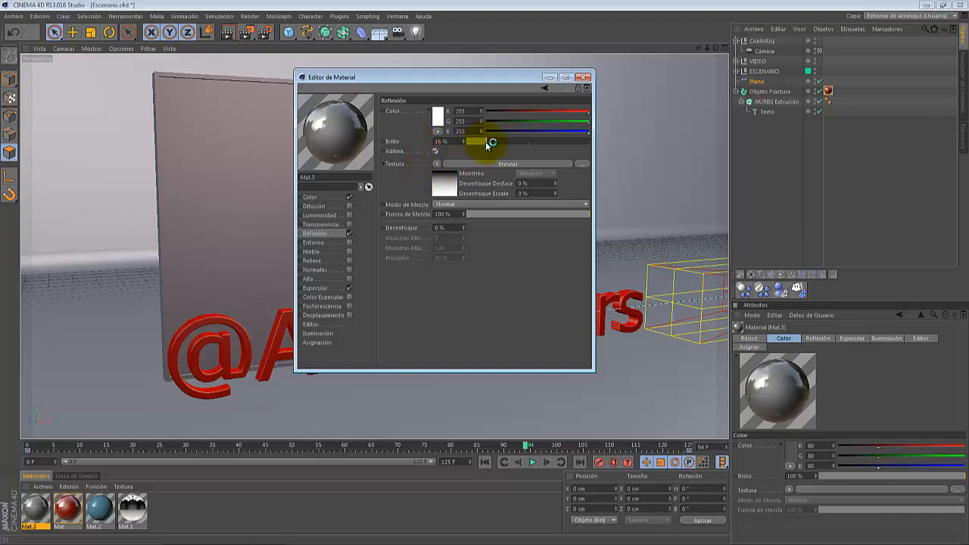
- Set the reflection colour to grey (R 137, G 137, B 137) and close the material editor
{"action": "left_click", "coordinate": [437, 116]}
{"action": "left_click_drag", "start_coordinate": [411, 125], "coordinate": [369, 111]}
{"action": "left_click", "coordinate": [413, 169]}
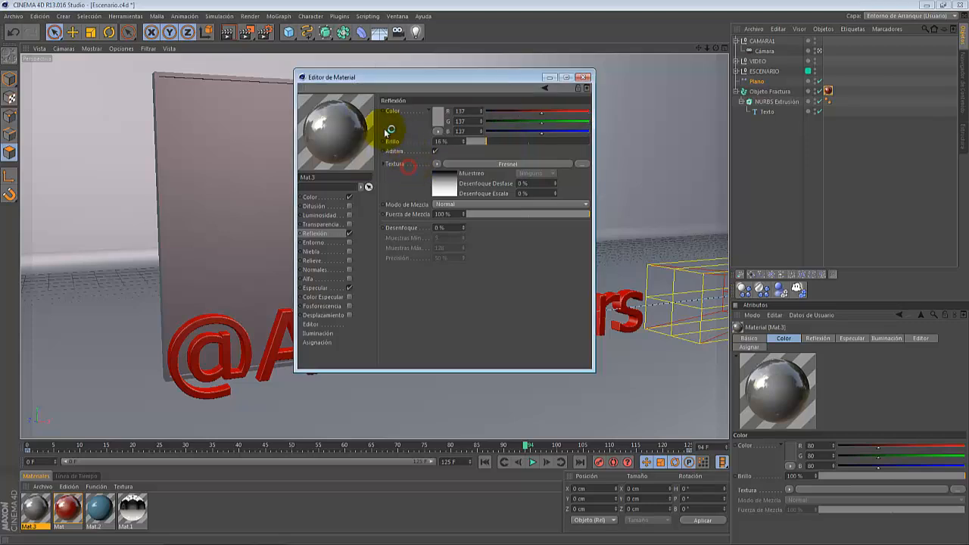
{"action": "left_click", "coordinate": [584, 77]}
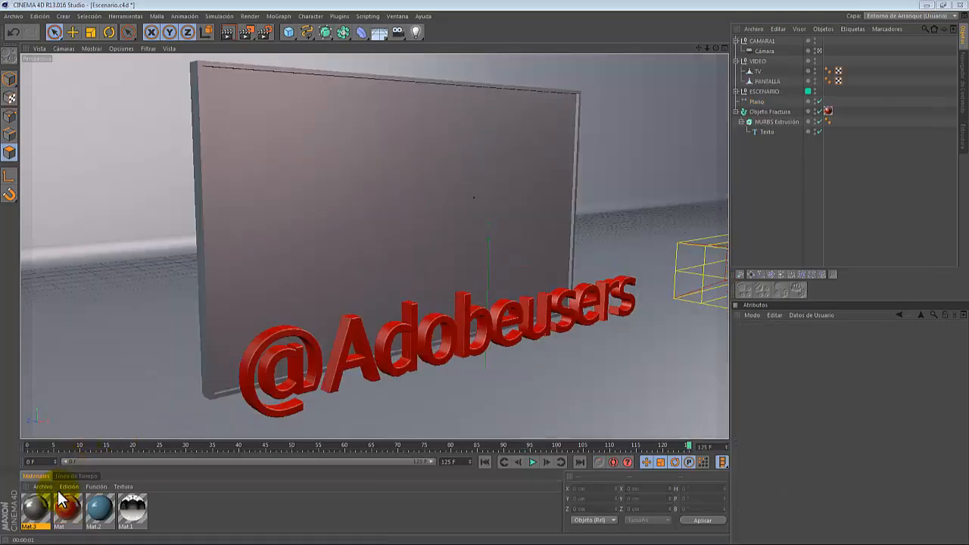
- Apply the new grey material Mat.3 to the TV object and render the active view
{"action": "left_click_drag", "start_coordinate": [61, 500], "coordinate": [757, 72]}
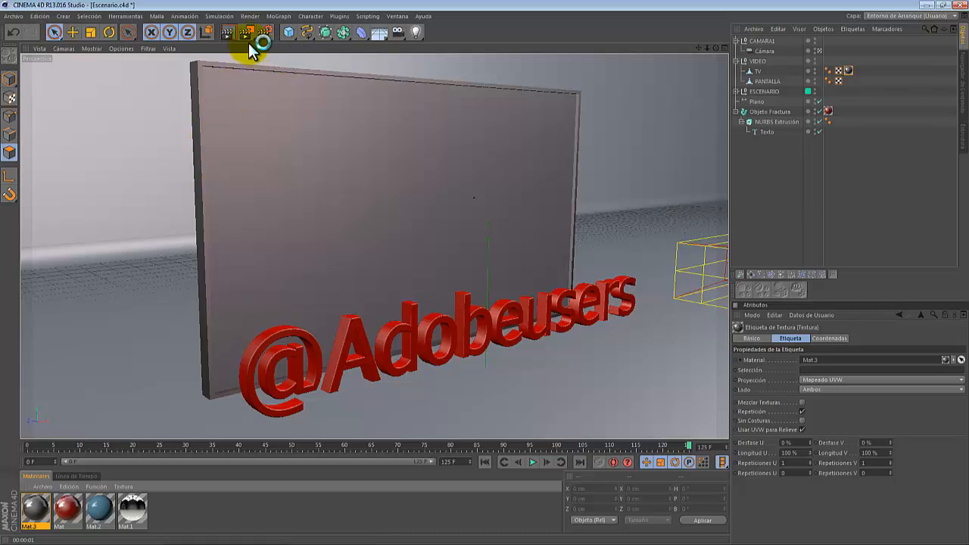
{"action": "left_click", "coordinate": [230, 32]}
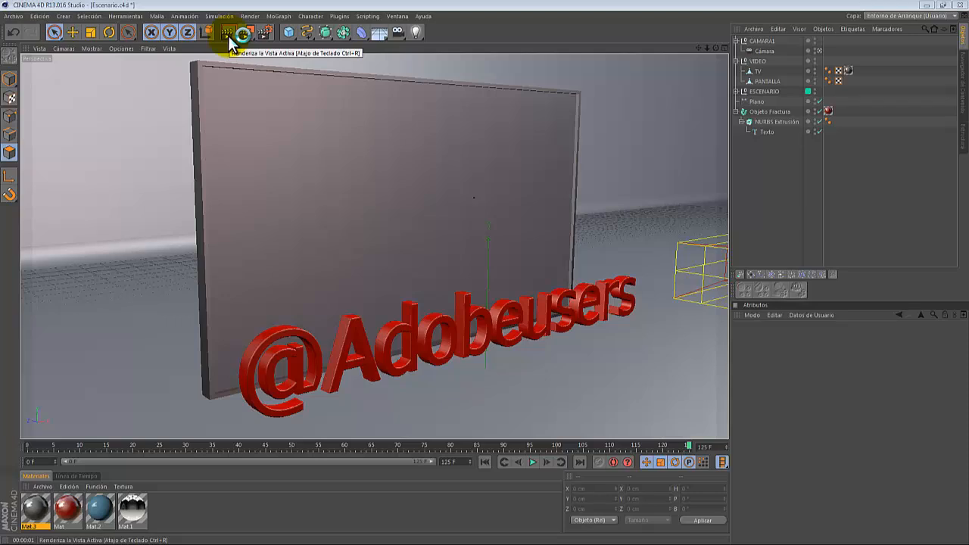
{"action": "left_click", "coordinate": [230, 34]}
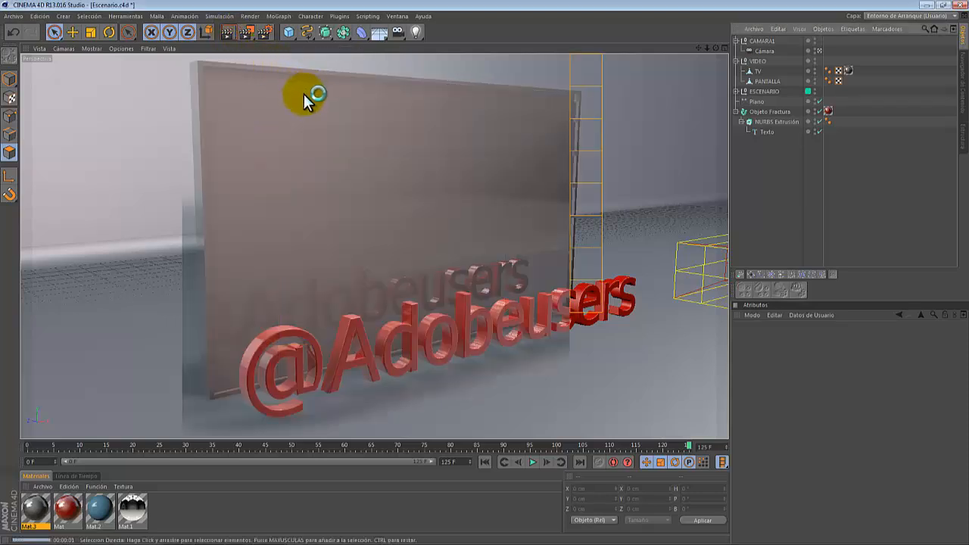